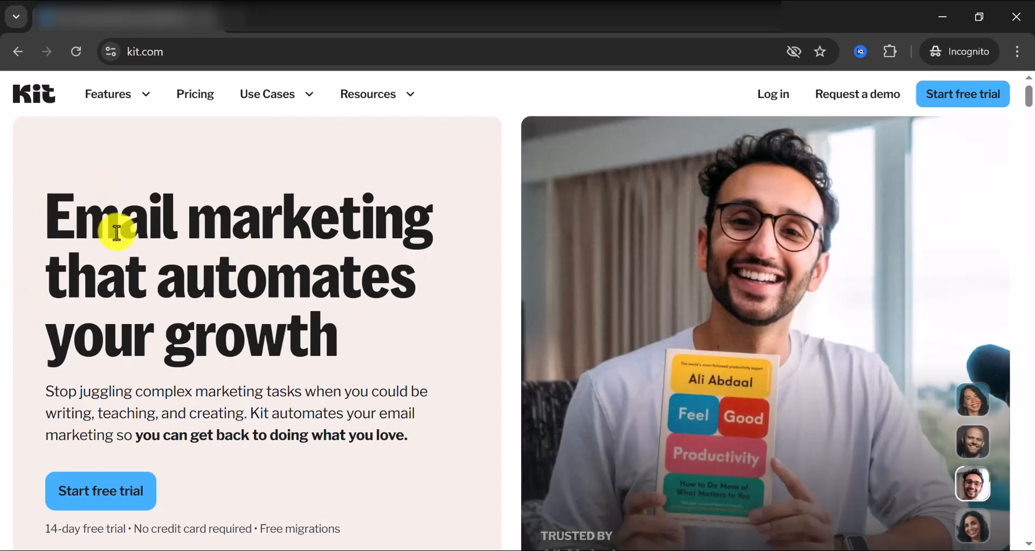
# Scroll through the kit.com homepage and start signing up for a free trial.
pyautogui.scroll(-3, 191, 228)
pyautogui.scroll(-3, 189, 228)
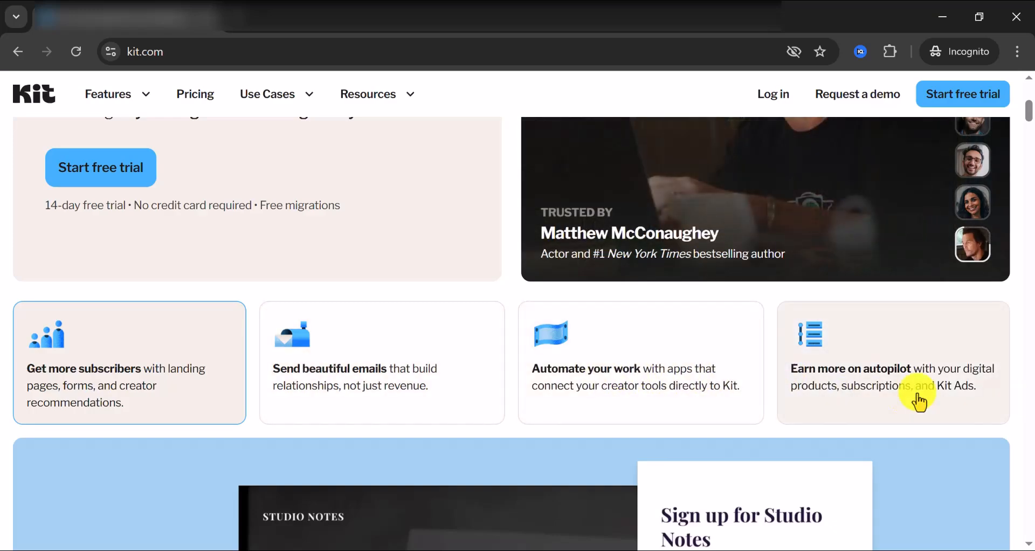
pyautogui.scroll(-7, 920, 399)
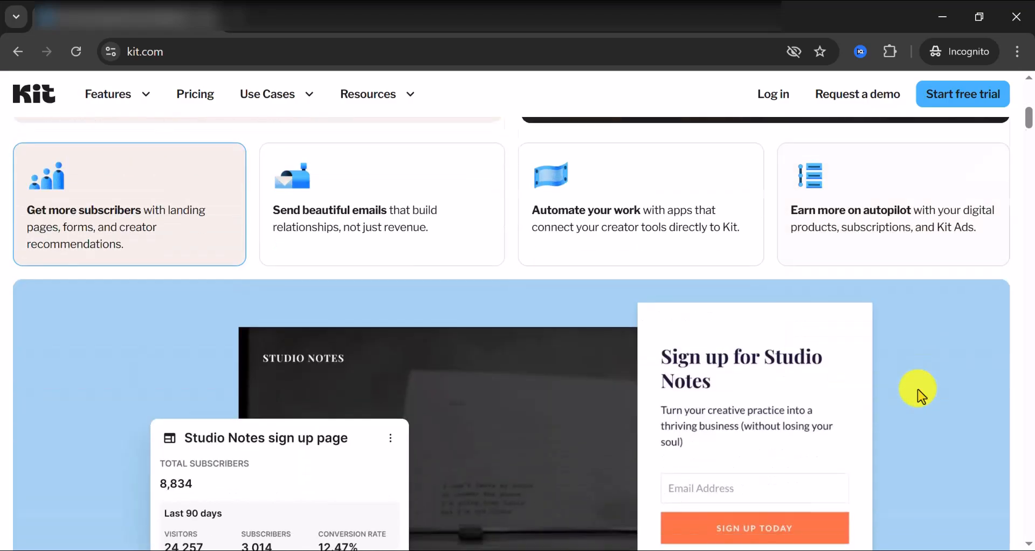
pyautogui.scroll(-8, 921, 396)
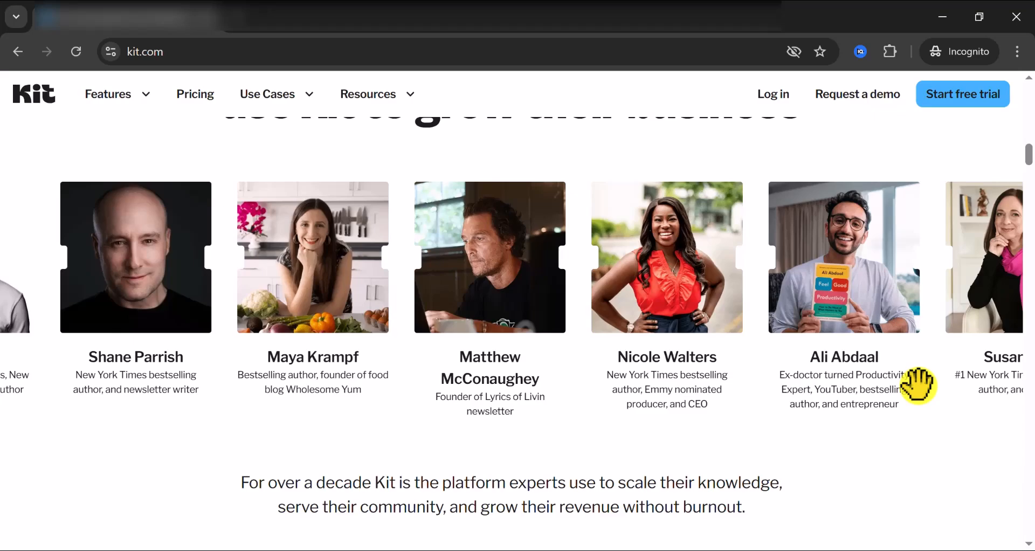
pyautogui.scroll(-10, 918, 384)
pyautogui.scroll(-8, 920, 396)
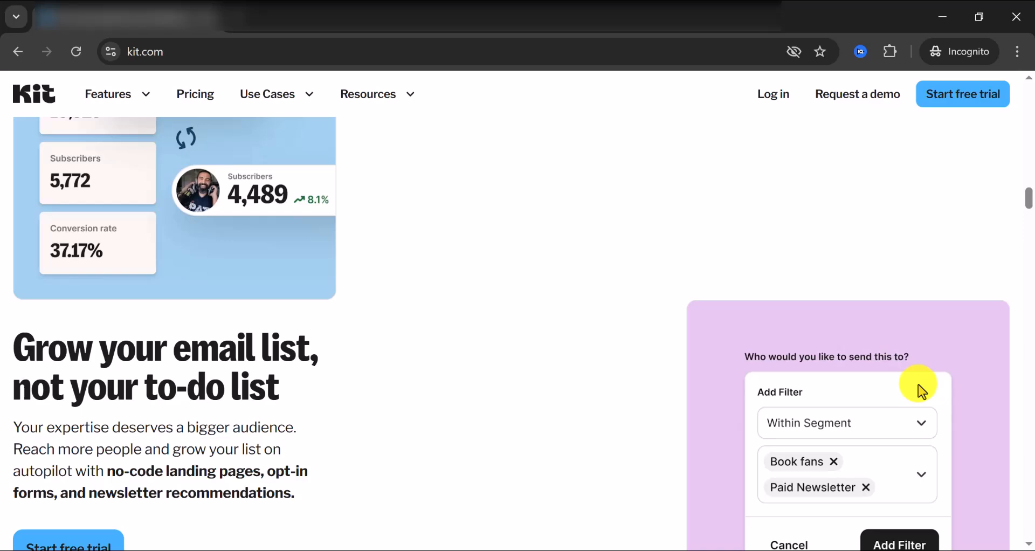
pyautogui.scroll(15, 911, 391)
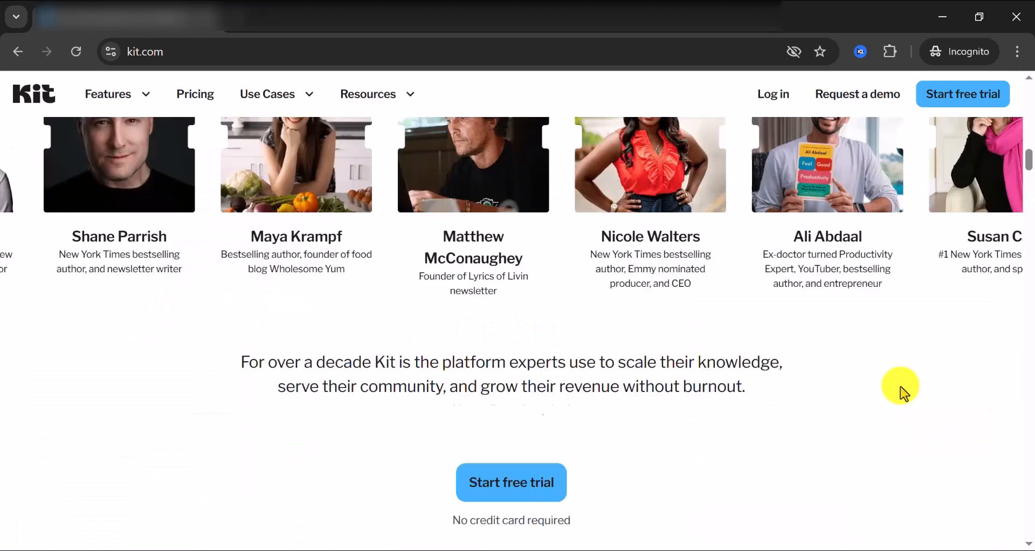
pyautogui.scroll(4, 900, 386)
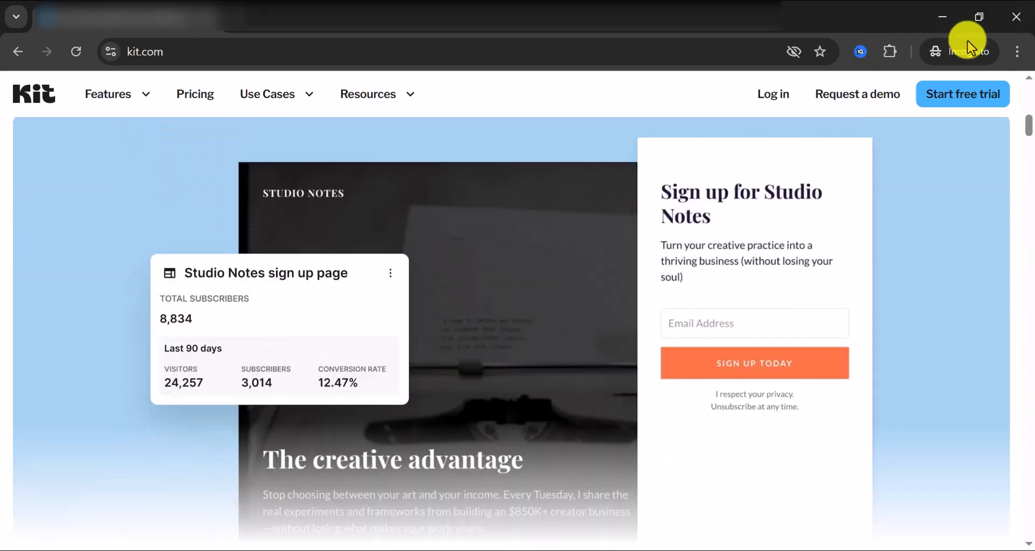
pyautogui.click(952, 99)
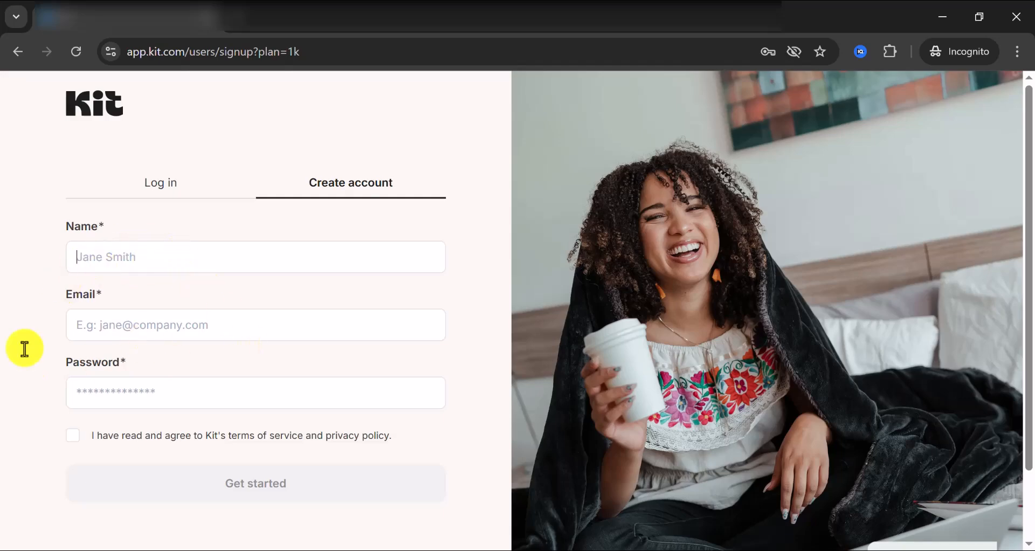
# Review the empty Create account form with Name, Email and Password fields.
pyautogui.scroll(-2, 162, 410)
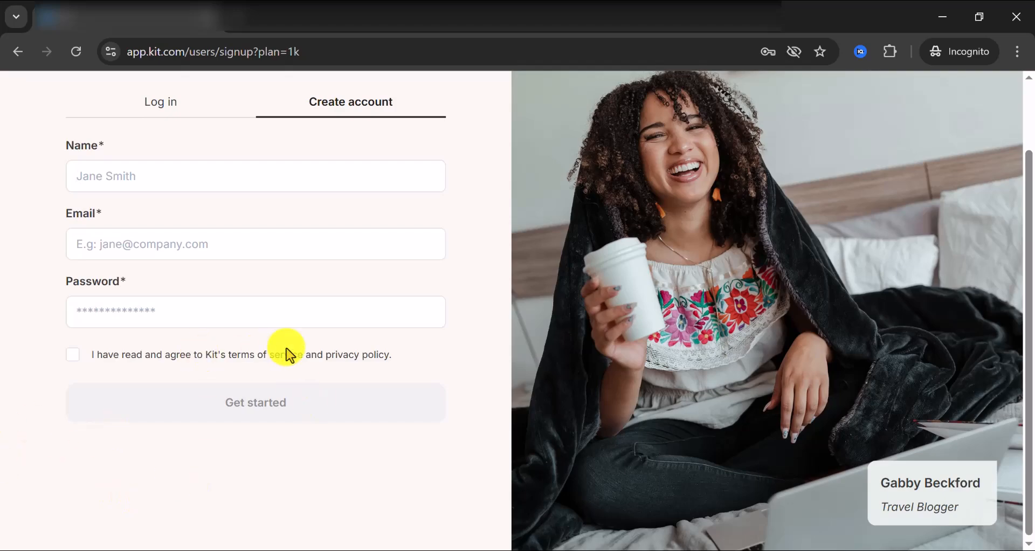
pyautogui.scroll(2, 173, 336)
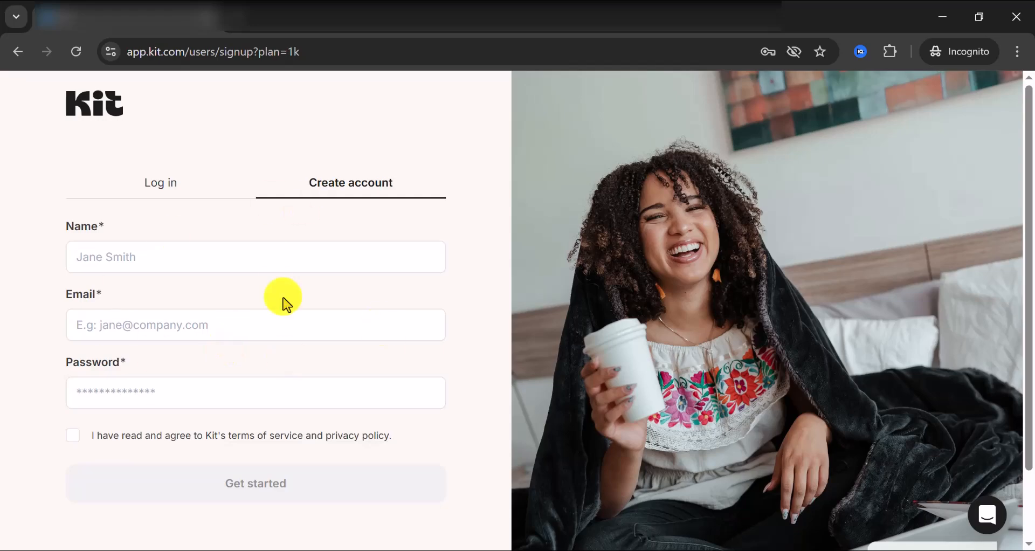
pyautogui.scroll(-2, 150, 317)
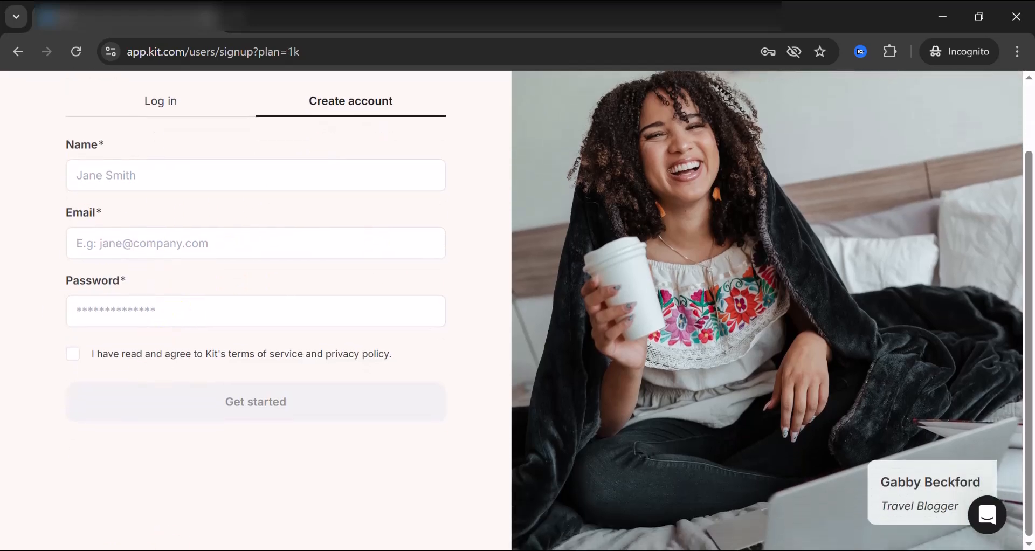
pyautogui.click(24, 550)
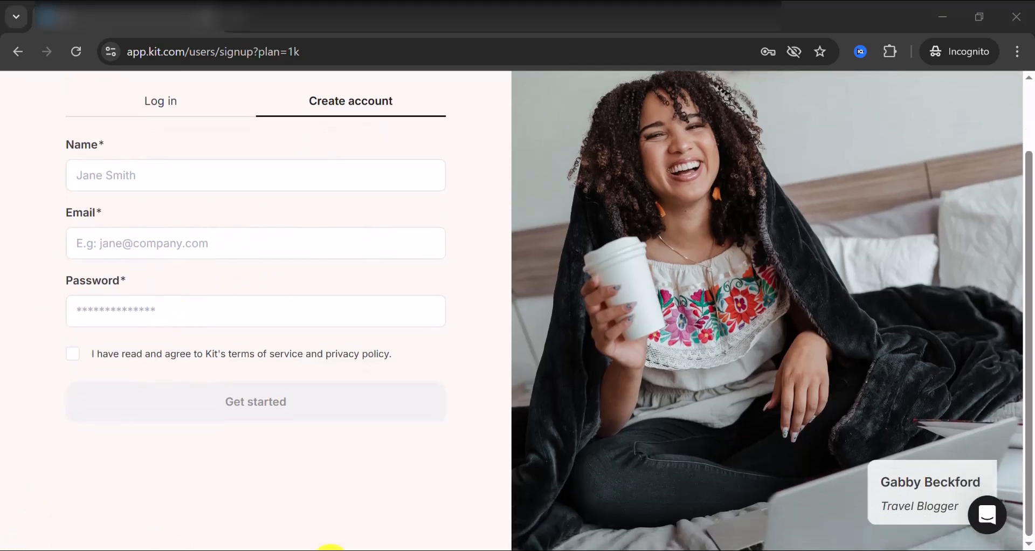
# Switch to the browser window with the logged-in Kit dashboard.
pyautogui.moveTo(325, 548)
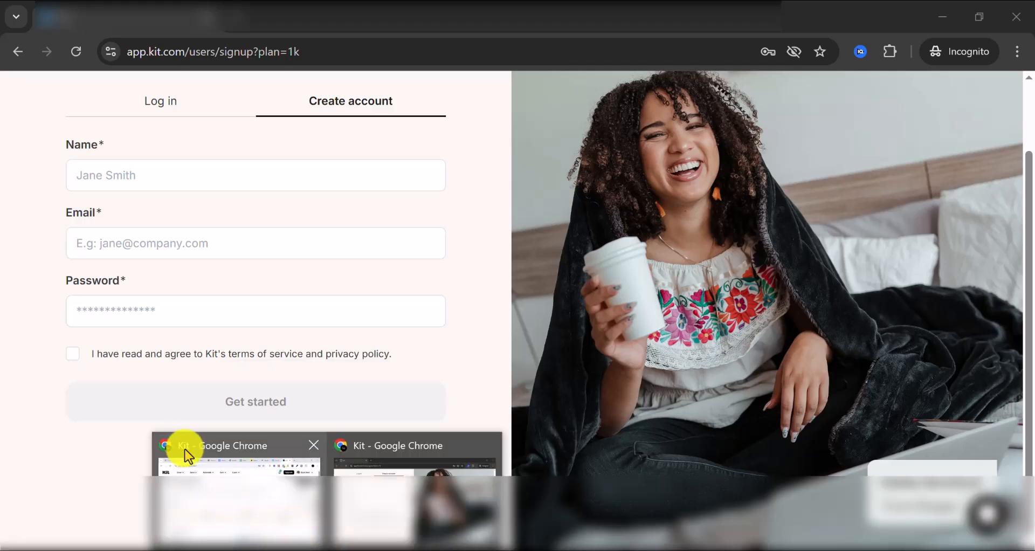
pyautogui.click(204, 466)
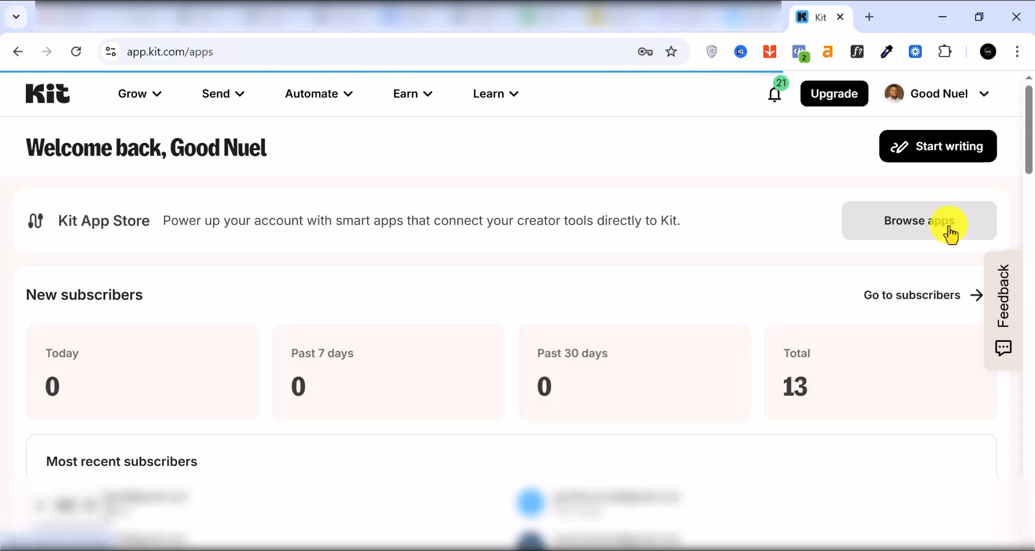
pyautogui.scroll(-1, 531, 273)
pyautogui.scroll(-4, 531, 272)
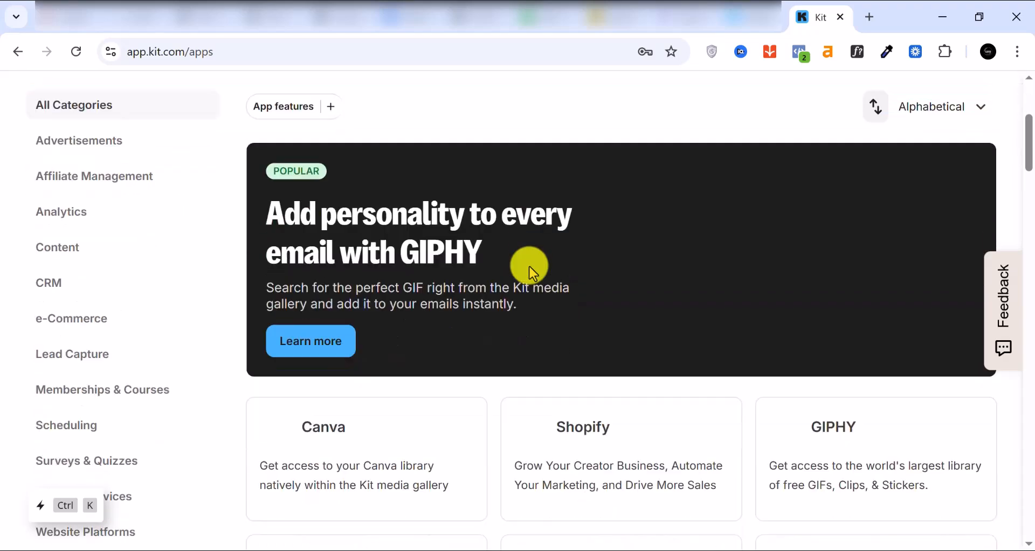
pyautogui.scroll(-2, 35, 185)
pyautogui.scroll(2, 83, 213)
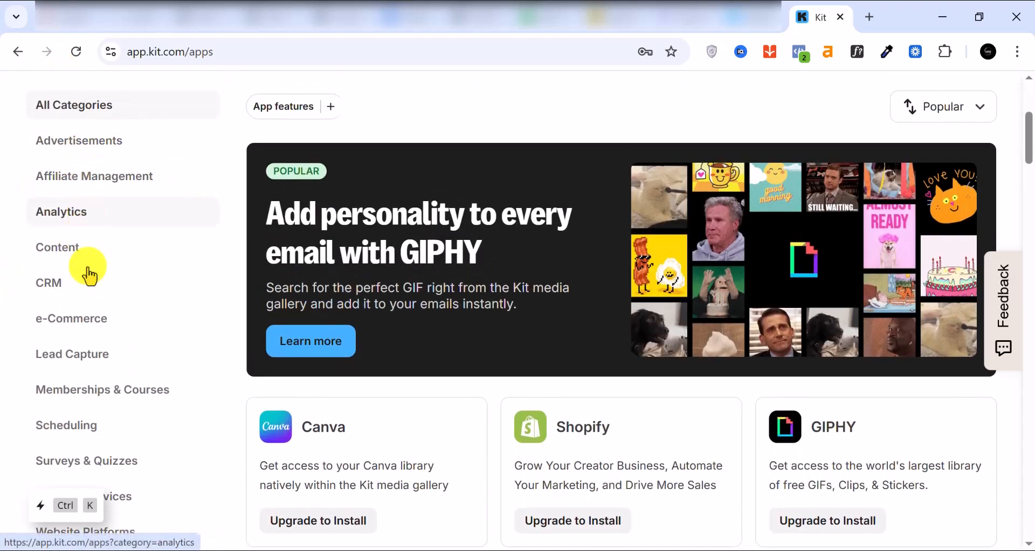
# Scroll through the Apps directory of integrations such as Canva, Shopify and GIPHY.
pyautogui.scroll(-1, 106, 366)
pyautogui.scroll(-6, 107, 367)
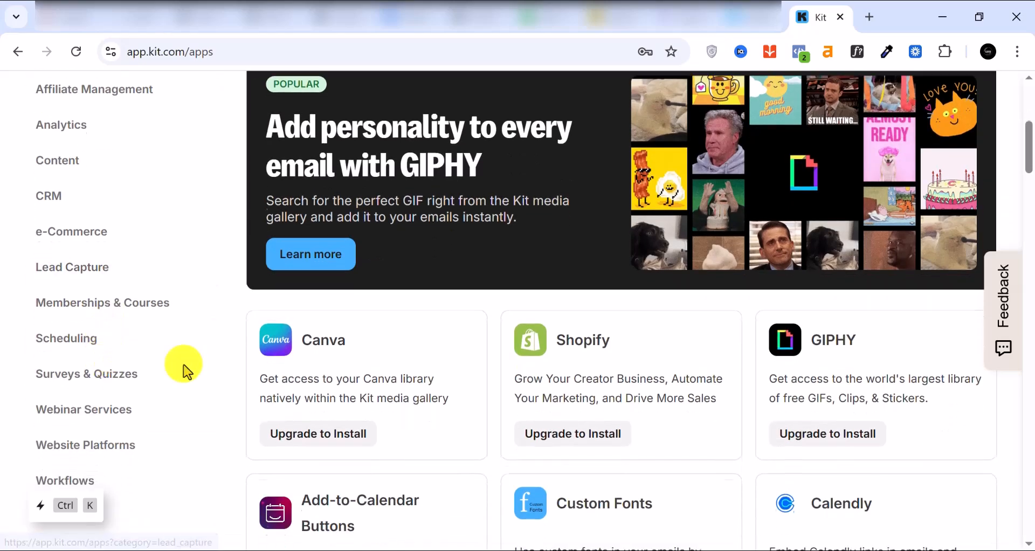
pyautogui.scroll(1, 593, 288)
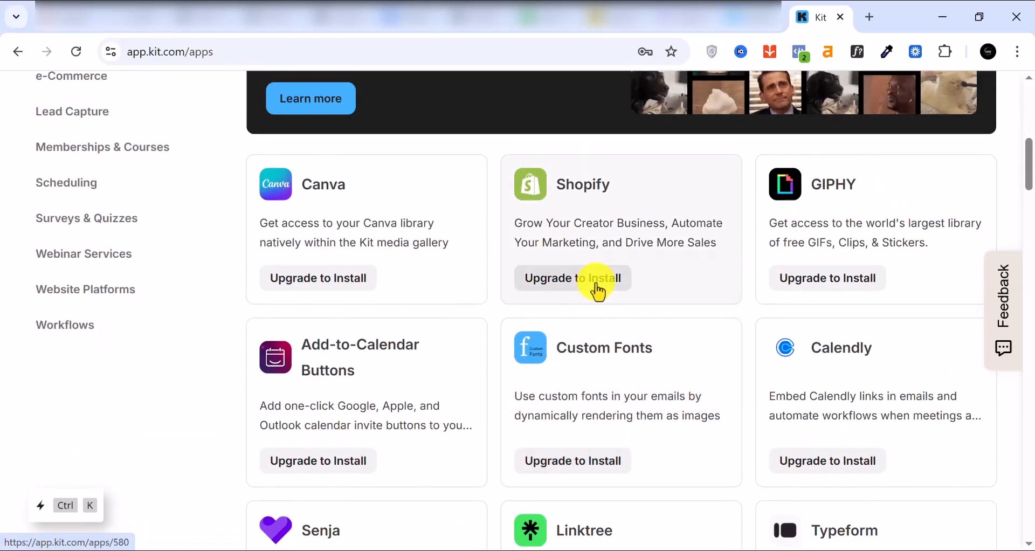
pyautogui.scroll(-9, 597, 288)
pyautogui.scroll(-9, 598, 291)
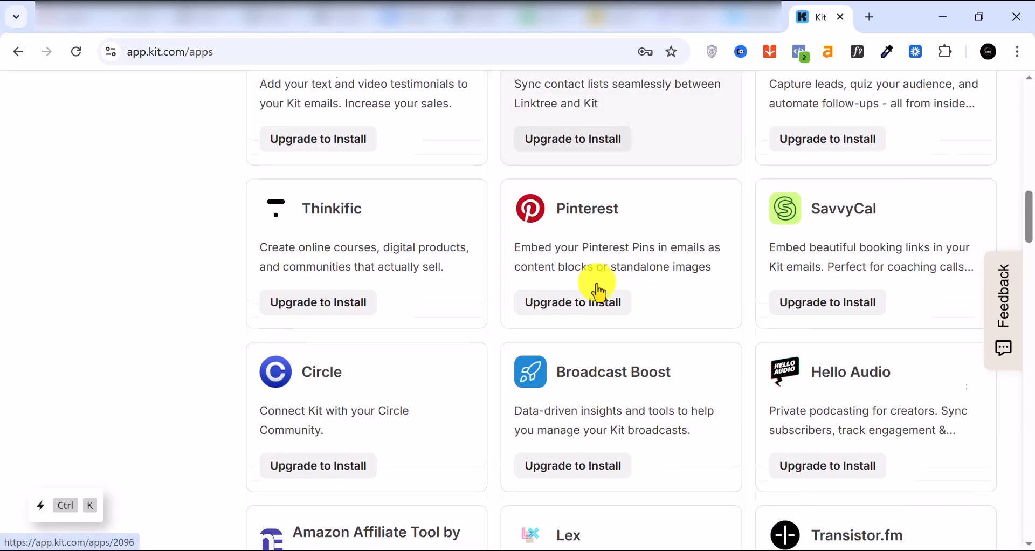
pyautogui.scroll(-6, 598, 291)
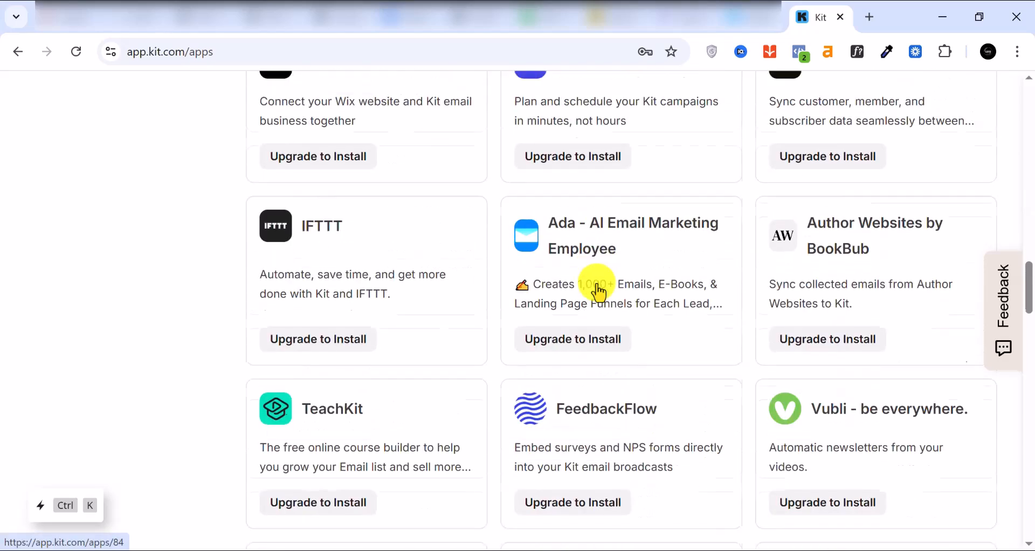
pyautogui.scroll(-5, 596, 388)
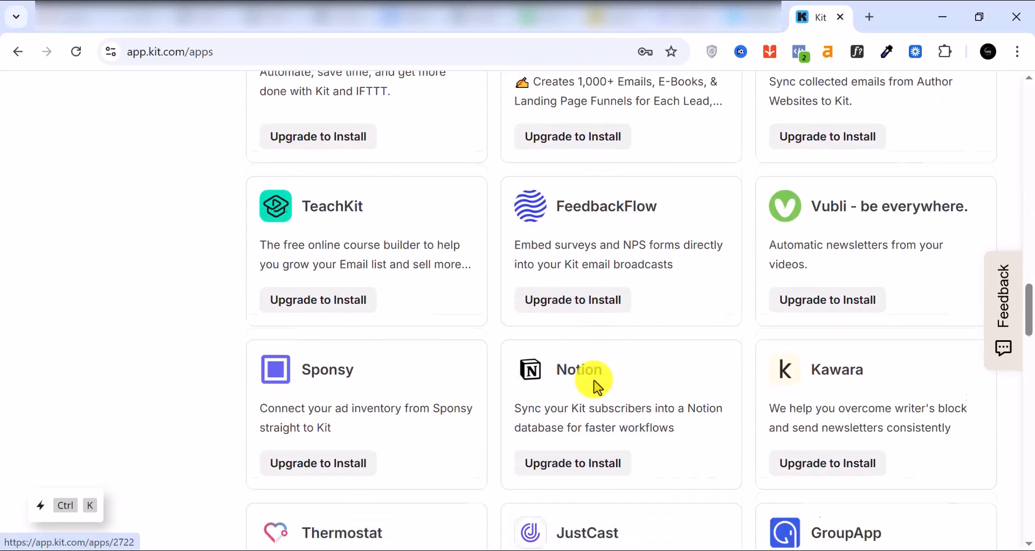
pyautogui.scroll(1, 595, 382)
pyautogui.scroll(20, 595, 383)
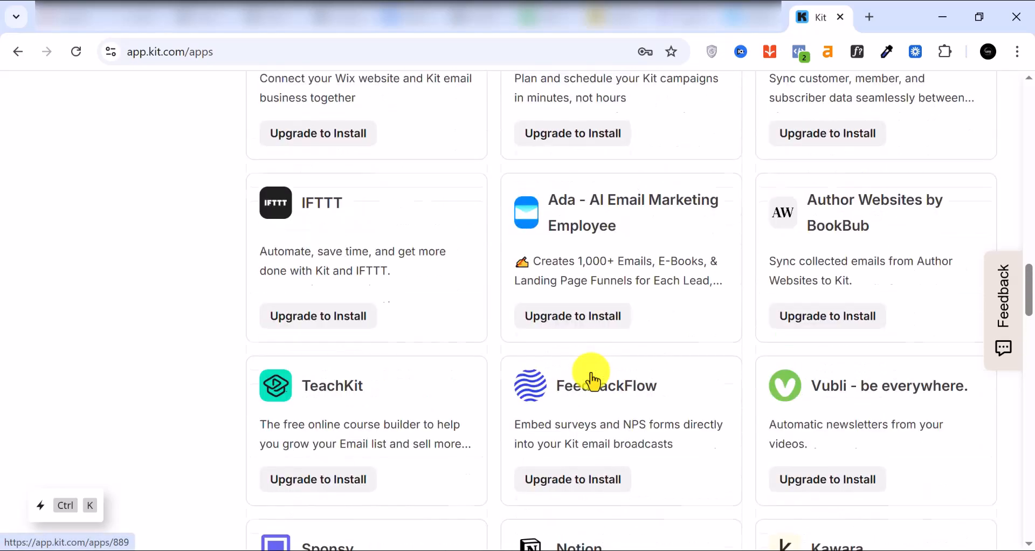
pyautogui.scroll(8, 593, 381)
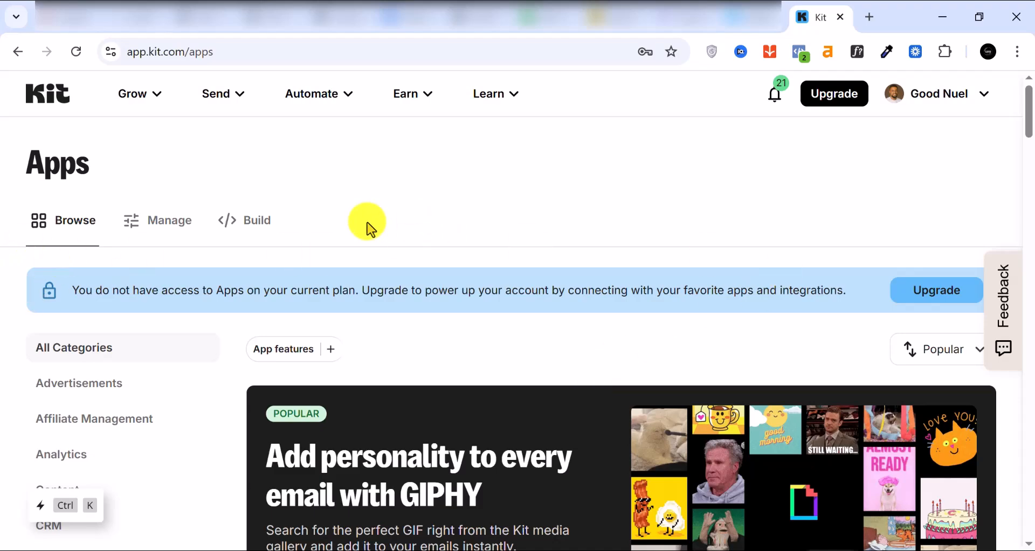
# Browse the Grow and Send menus, ending on Automate with Visual Automations, Apps, Rules and RSS.
pyautogui.click(157, 97)
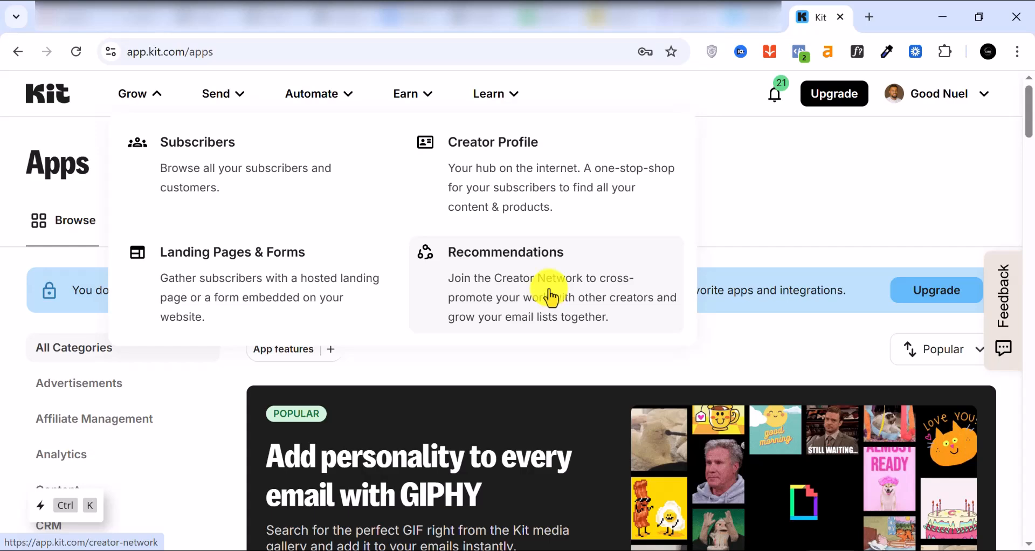
pyautogui.click(215, 100)
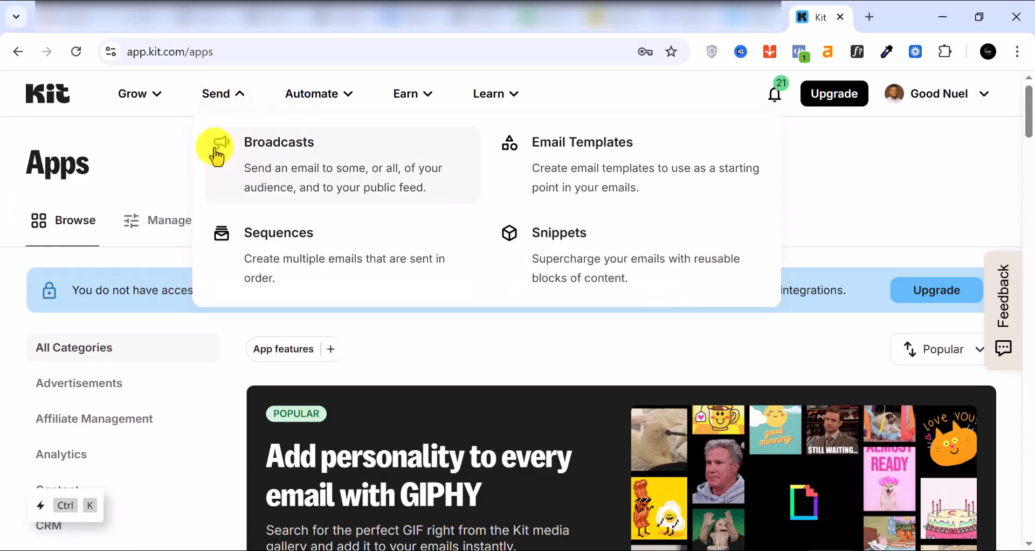
pyautogui.click(144, 106)
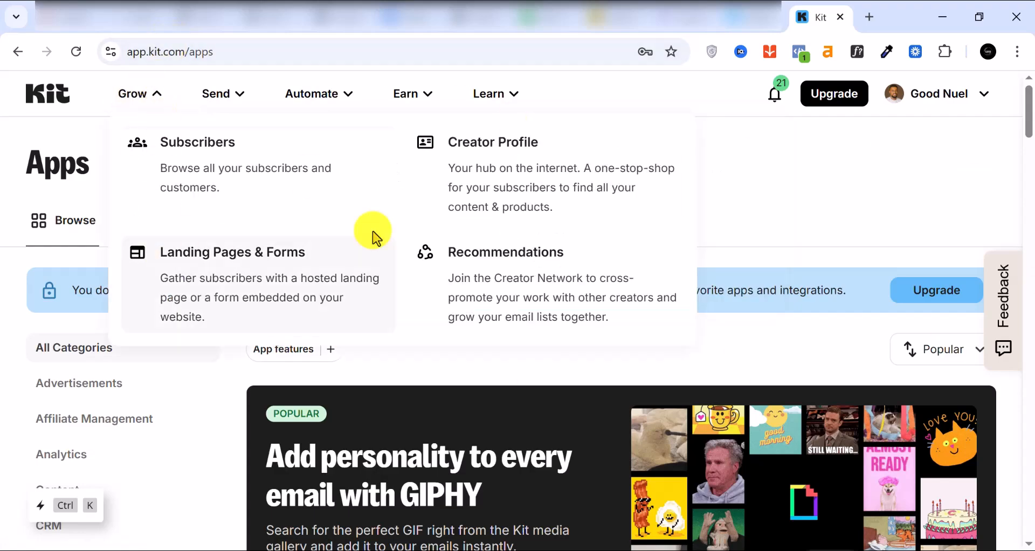
pyautogui.click(337, 95)
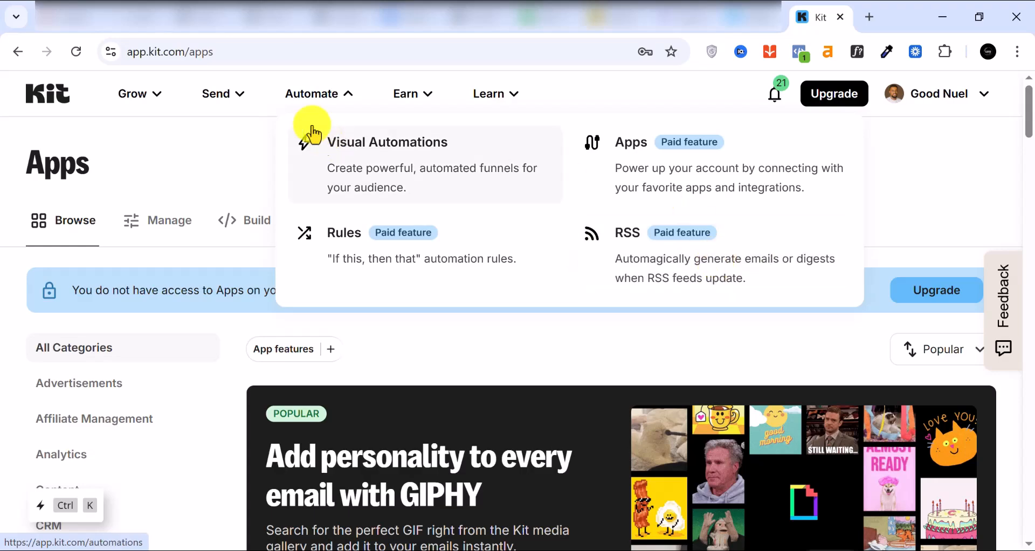
# Look through the Earn and Learn menus, then return to the Grow options.
pyautogui.click(426, 97)
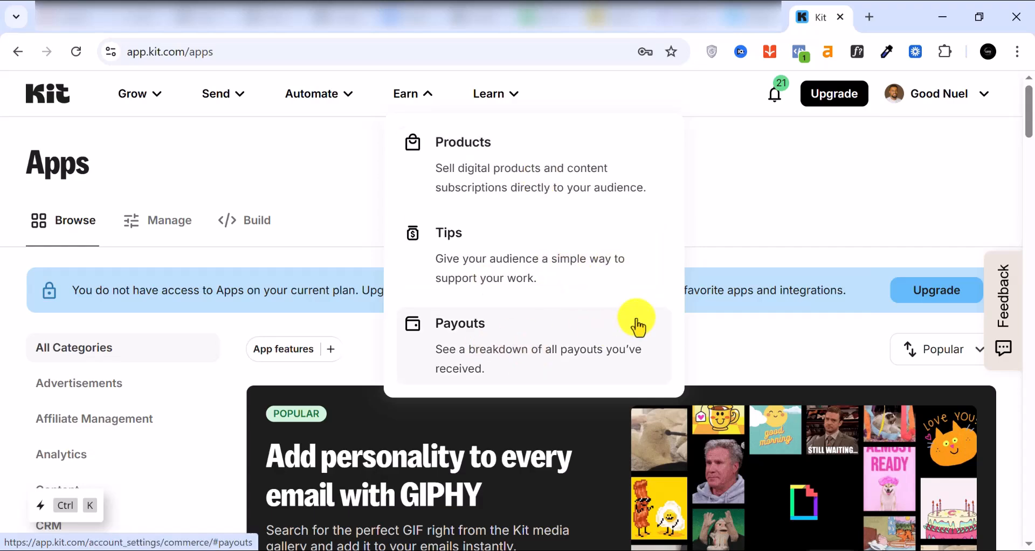
pyautogui.click(512, 100)
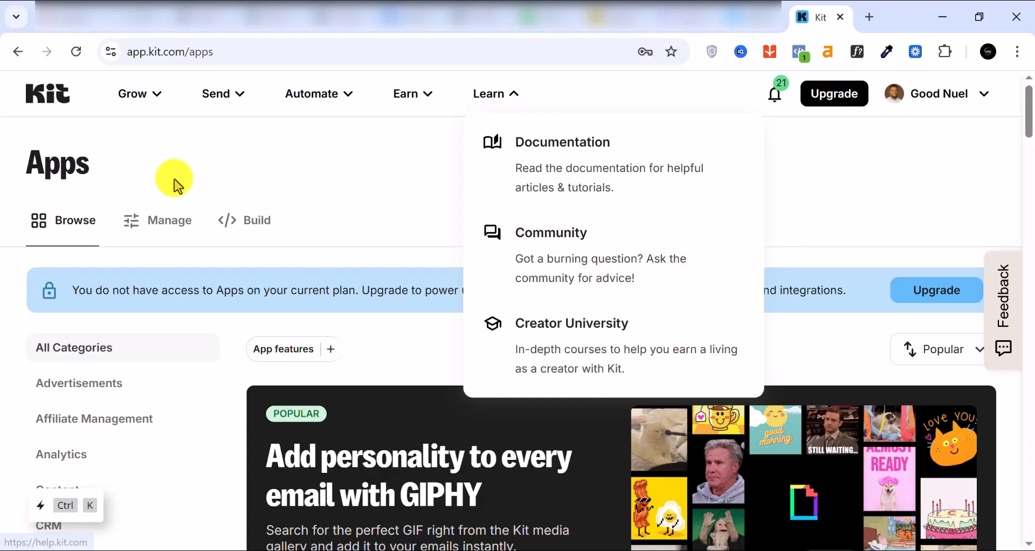
pyautogui.click(209, 168)
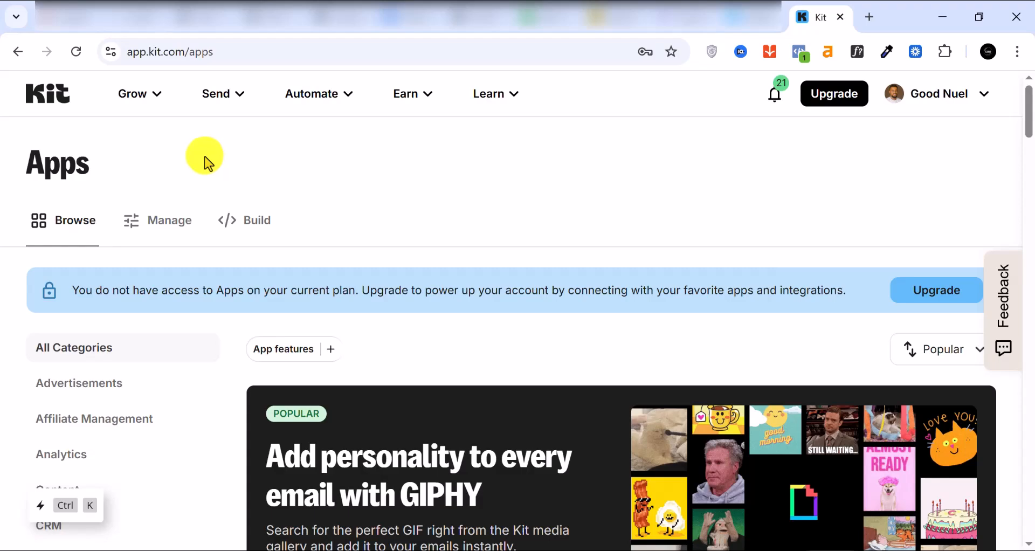
pyautogui.click(138, 106)
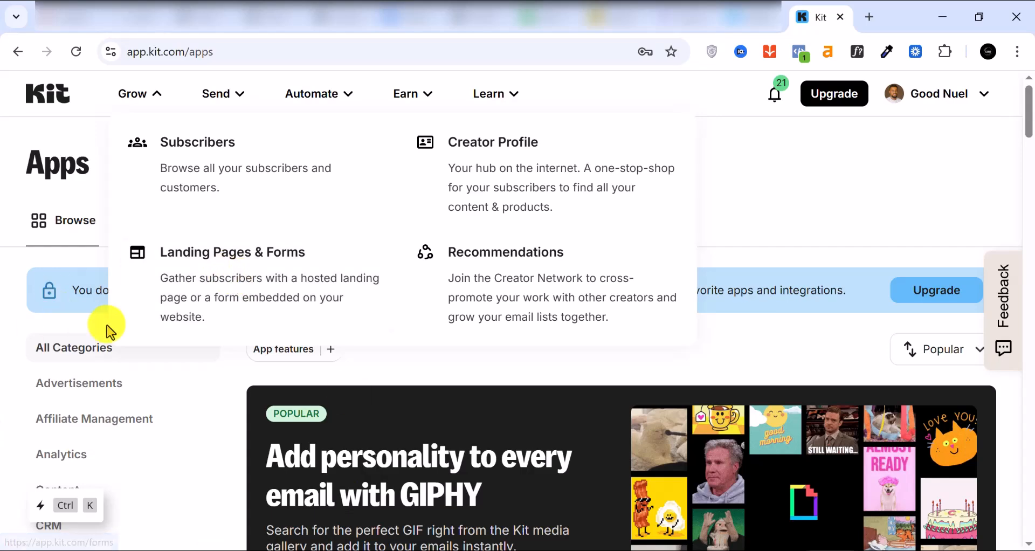
pyautogui.click(216, 184)
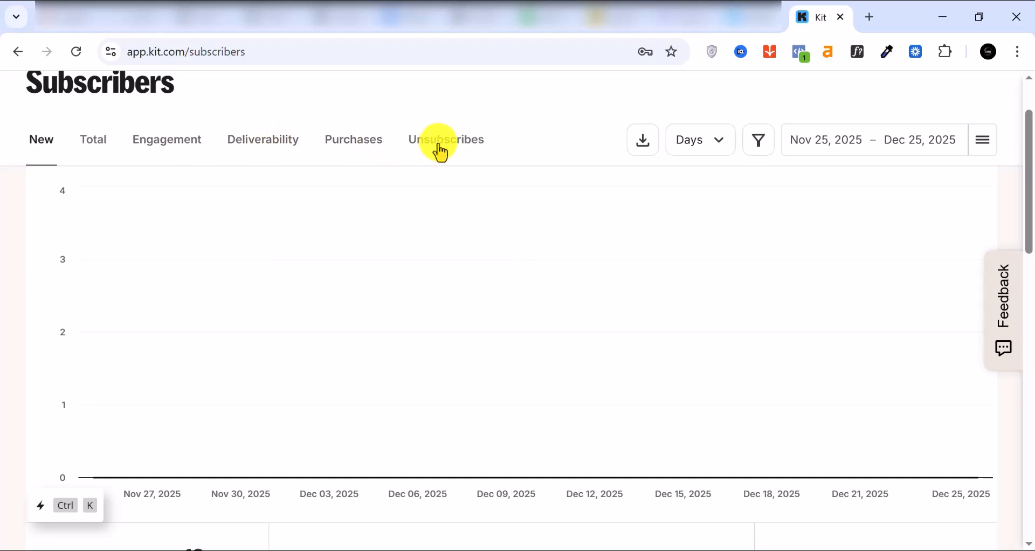
pyautogui.scroll(2, 459, 153)
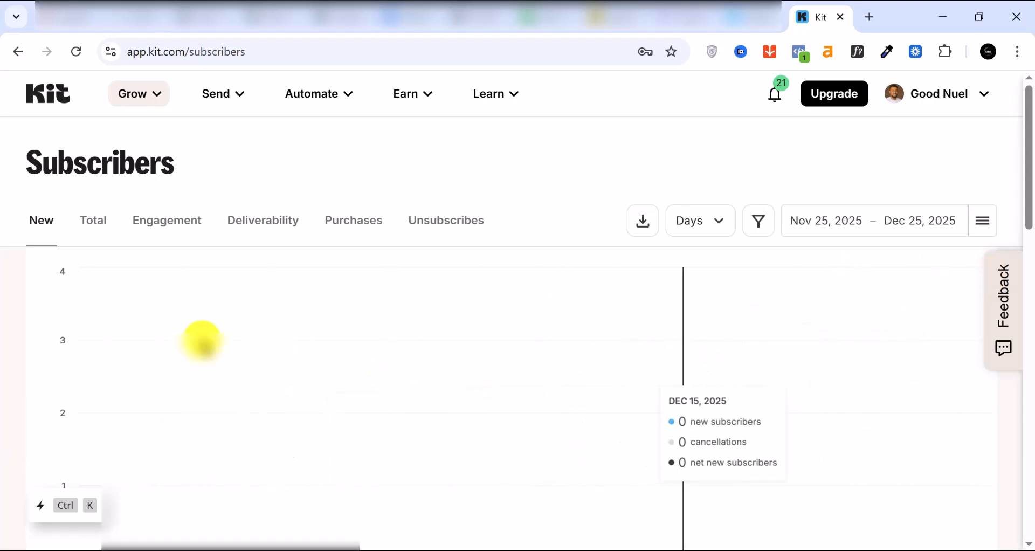
pyautogui.scroll(-6, 271, 347)
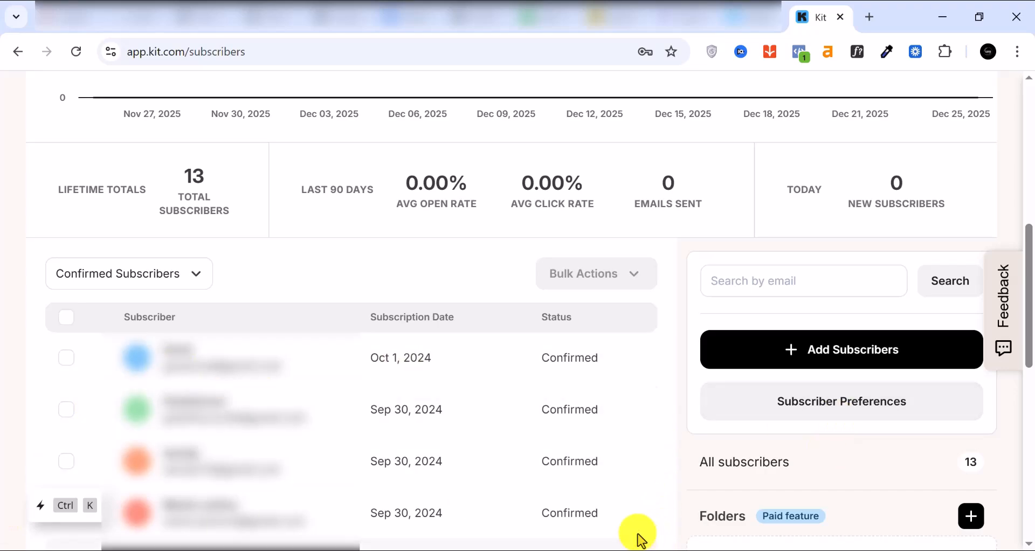
# Check the subscriber segment list without changing it, then start adding subscribers.
pyautogui.click(178, 285)
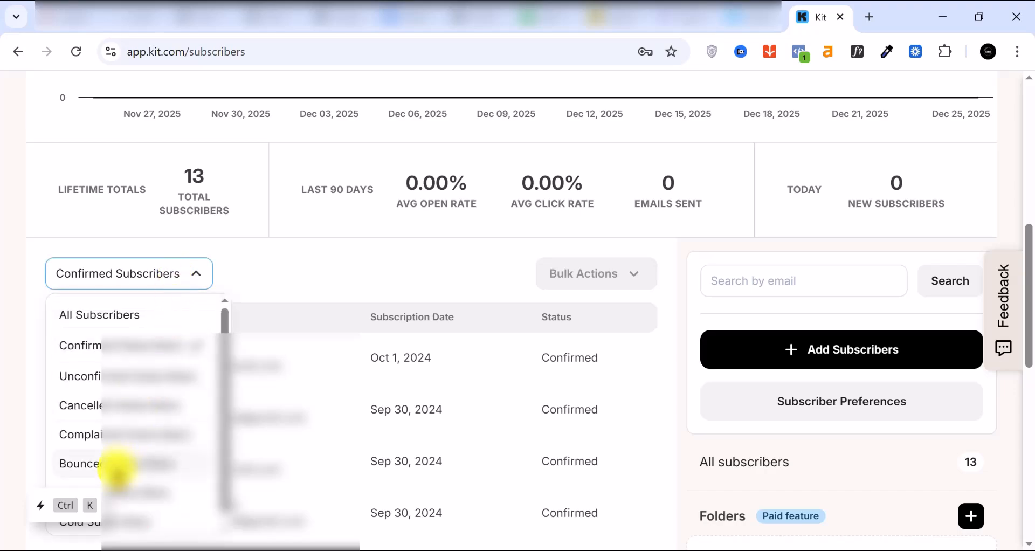
pyautogui.scroll(-1, 141, 437)
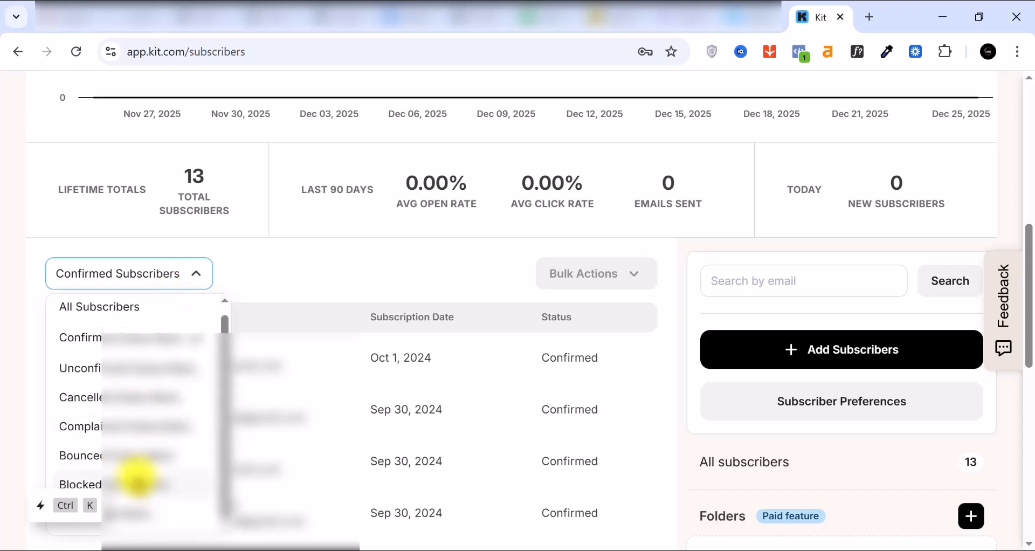
pyautogui.click(151, 279)
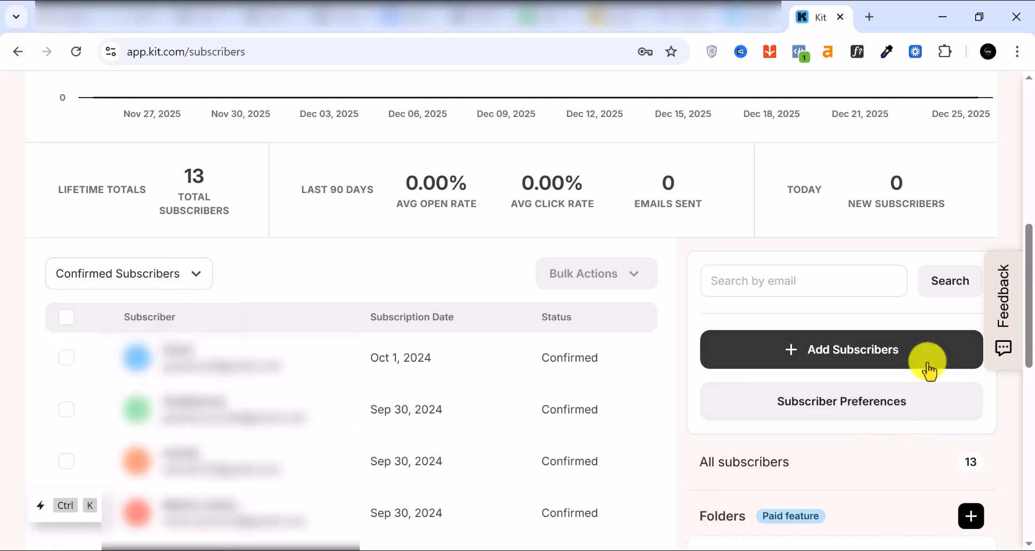
pyautogui.click(819, 354)
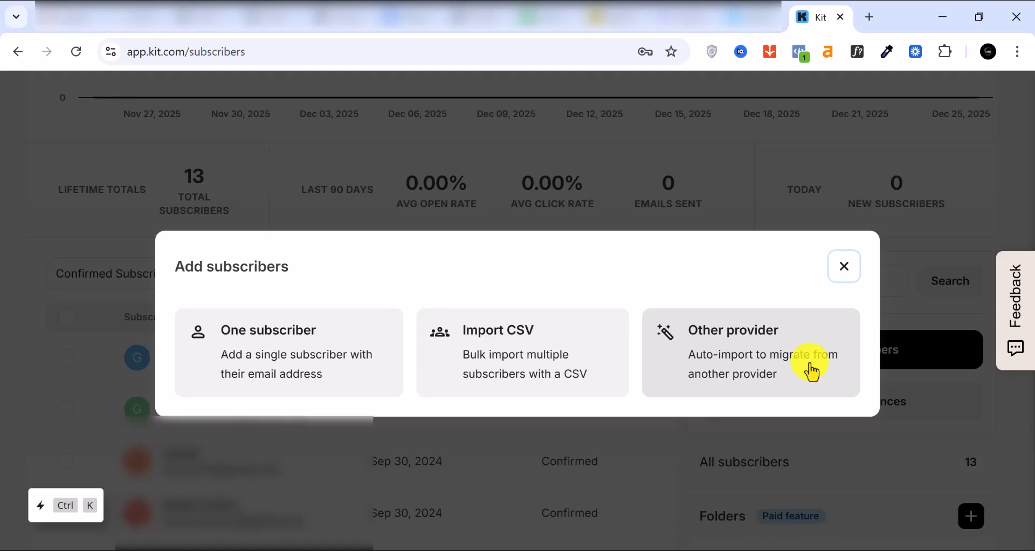
# Choose One subscriber and enter the new subscriber's first name and e-mail address.
pyautogui.click(281, 348)
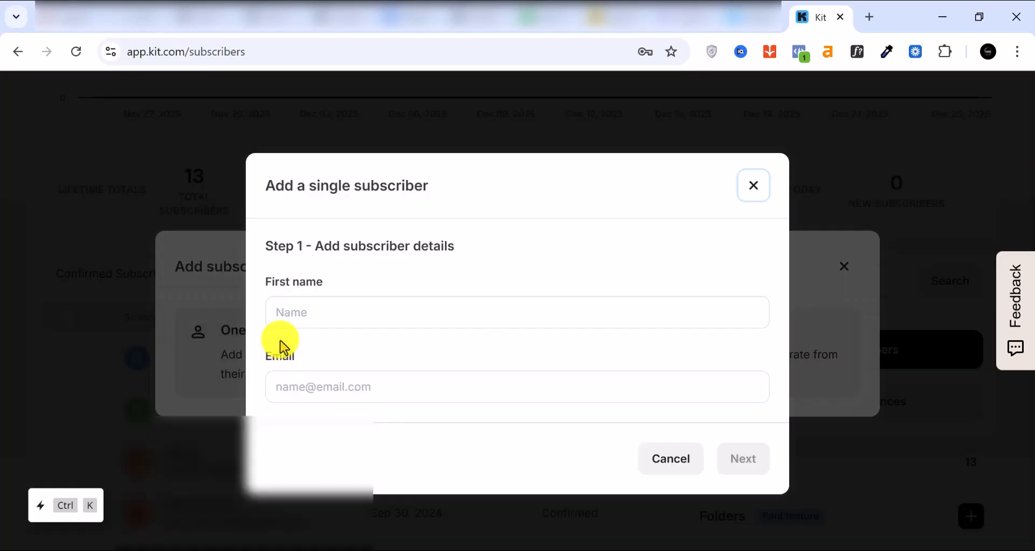
pyautogui.click(330, 311)
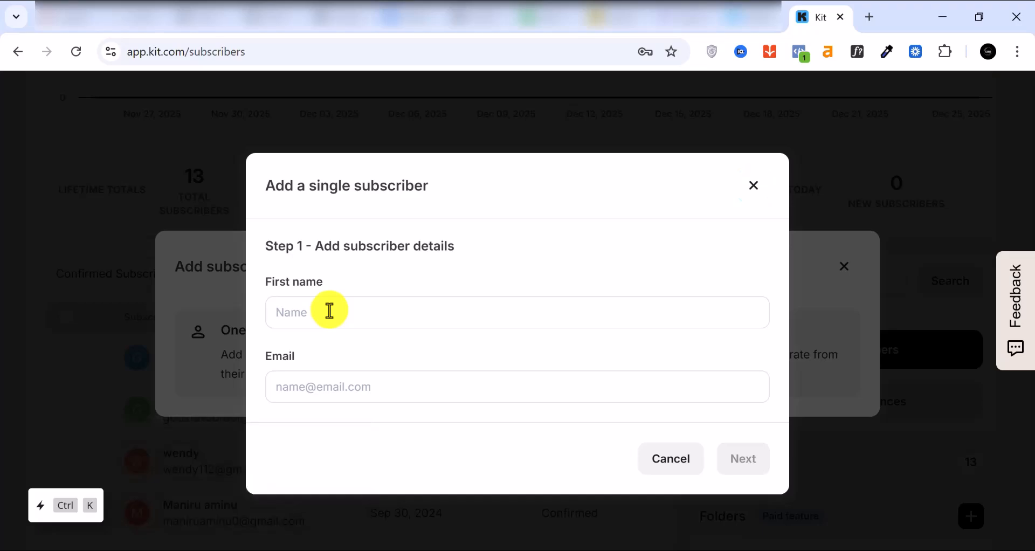
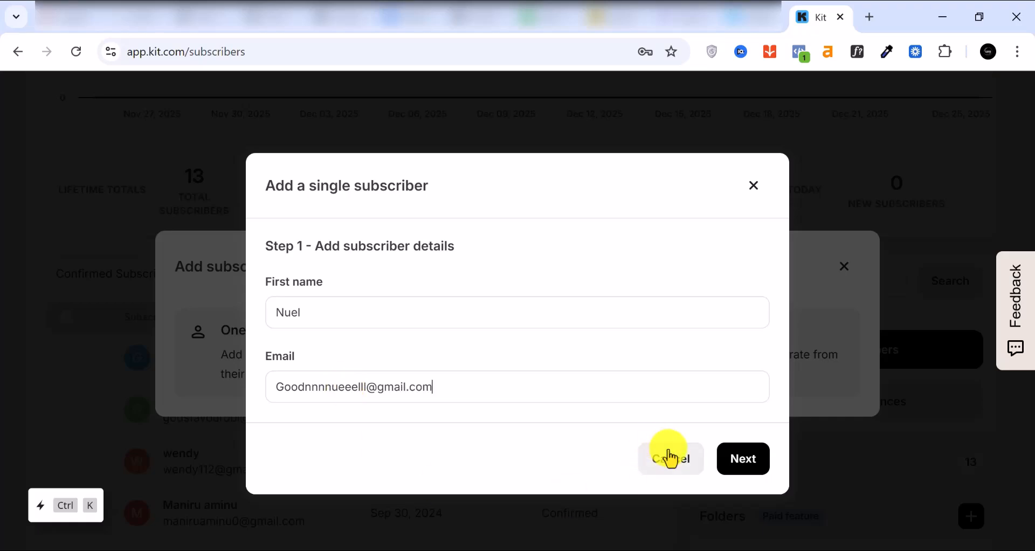
# Continue past the optional settings with Add to sequences left off, and finish adding the subscriber.
pyautogui.click(746, 464)
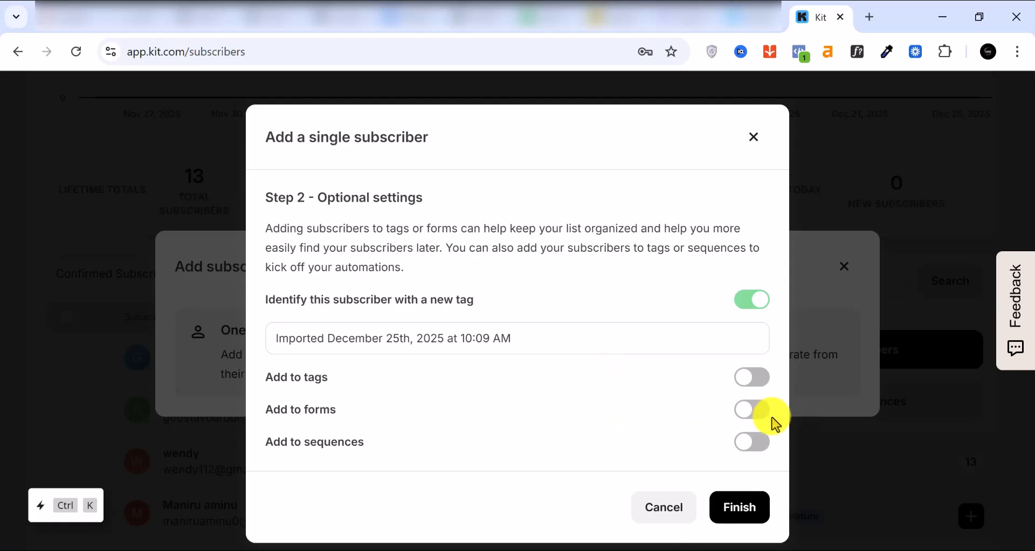
pyautogui.click(760, 448)
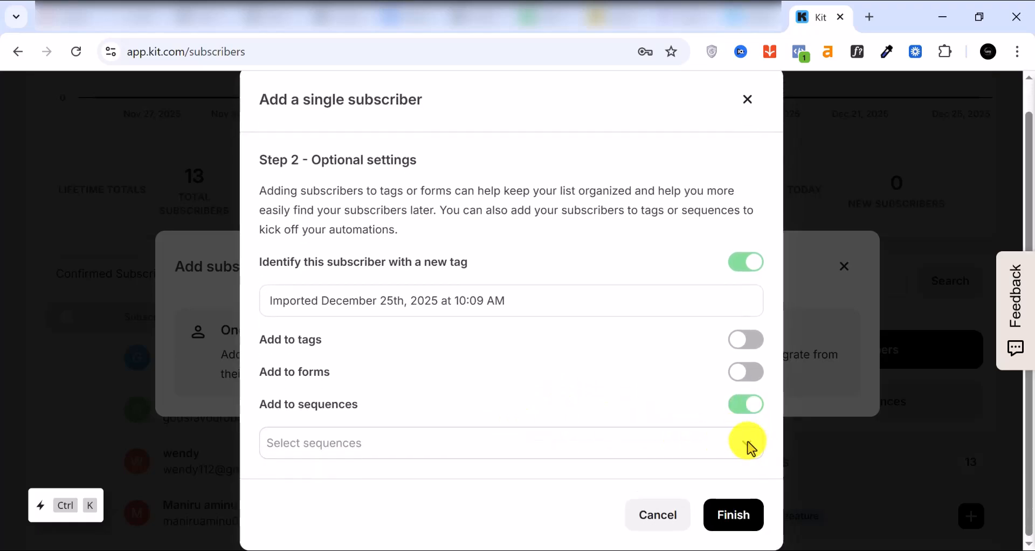
pyautogui.click(740, 410)
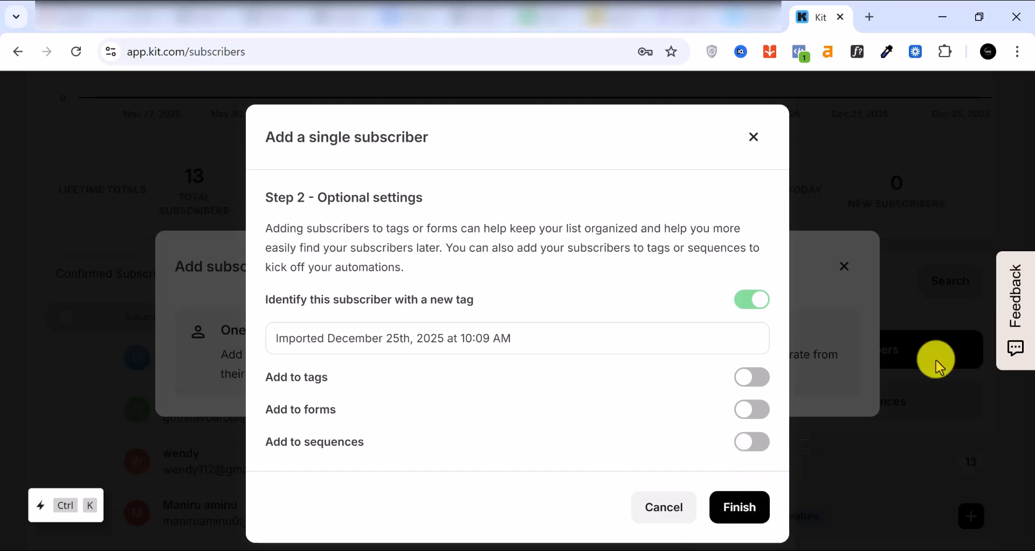
pyautogui.click(747, 515)
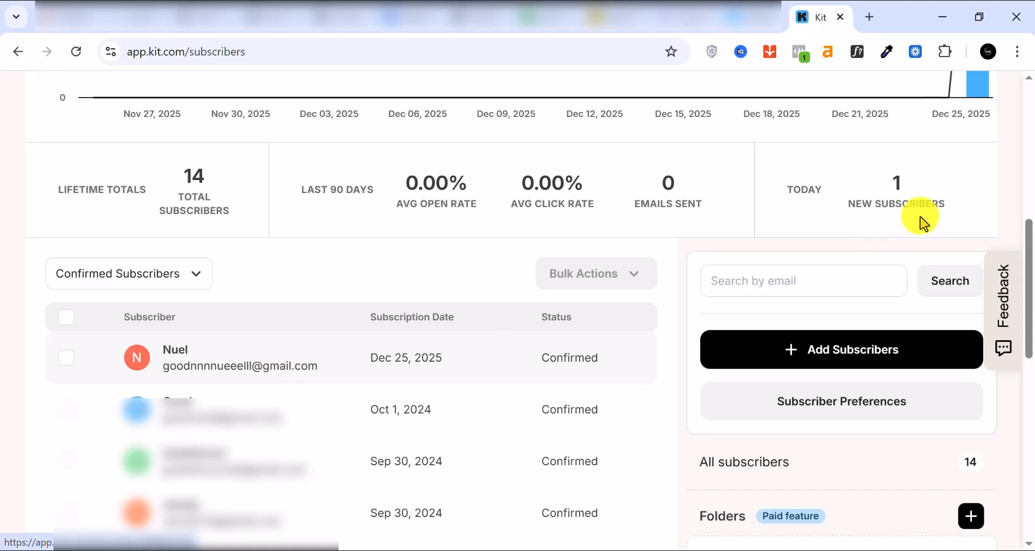
pyautogui.scroll(5, 568, 219)
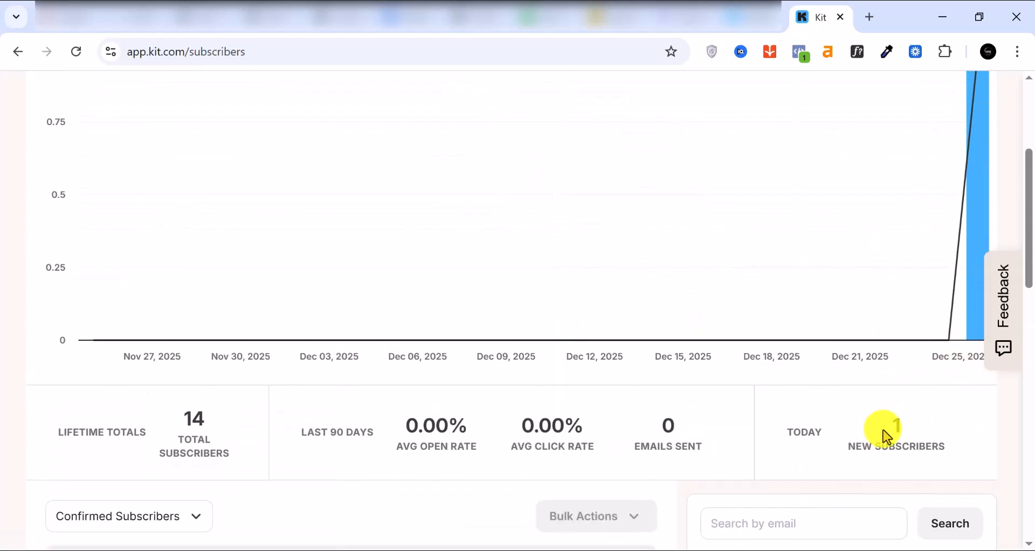
pyautogui.scroll(4, 920, 283)
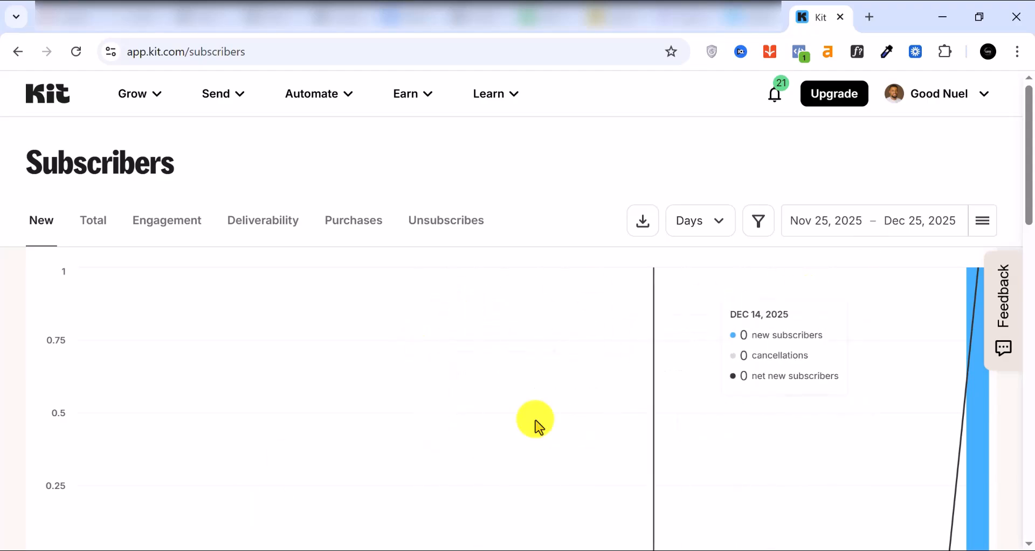
# Go to Grow > Landing Pages & Forms and scroll the list to begin a new form.
pyautogui.click(152, 101)
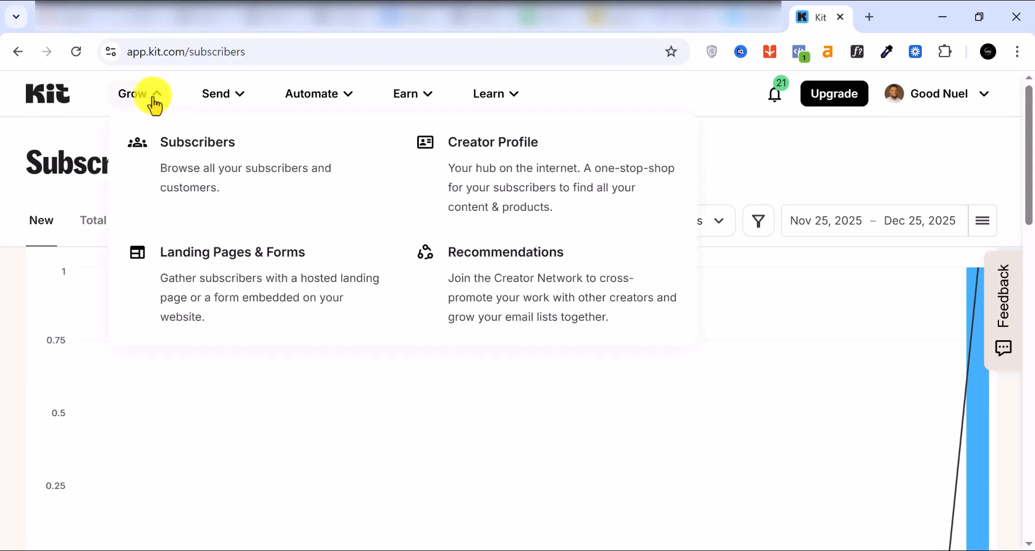
pyautogui.click(236, 300)
pyautogui.scroll(-3, 235, 280)
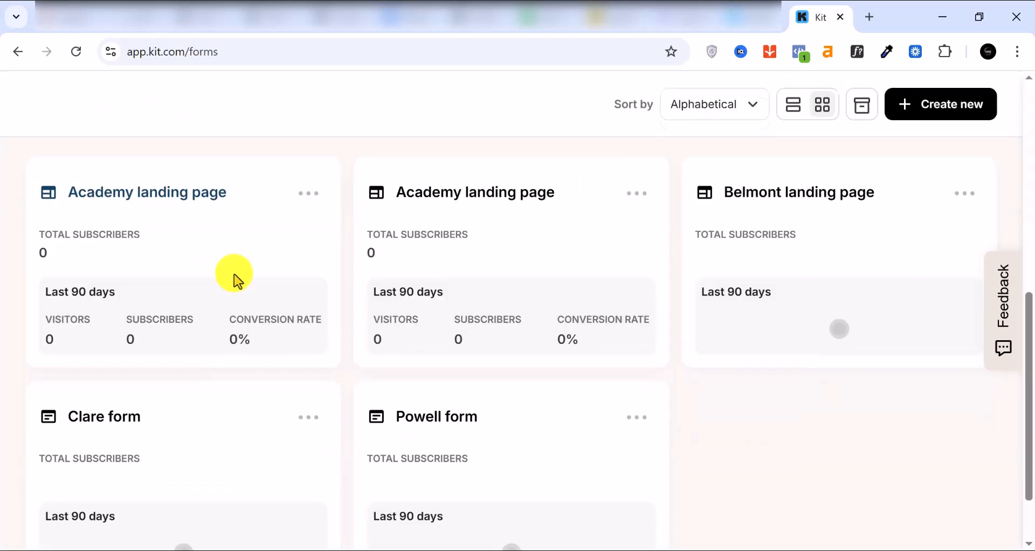
pyautogui.scroll(2, 234, 275)
pyautogui.scroll(-1, 234, 275)
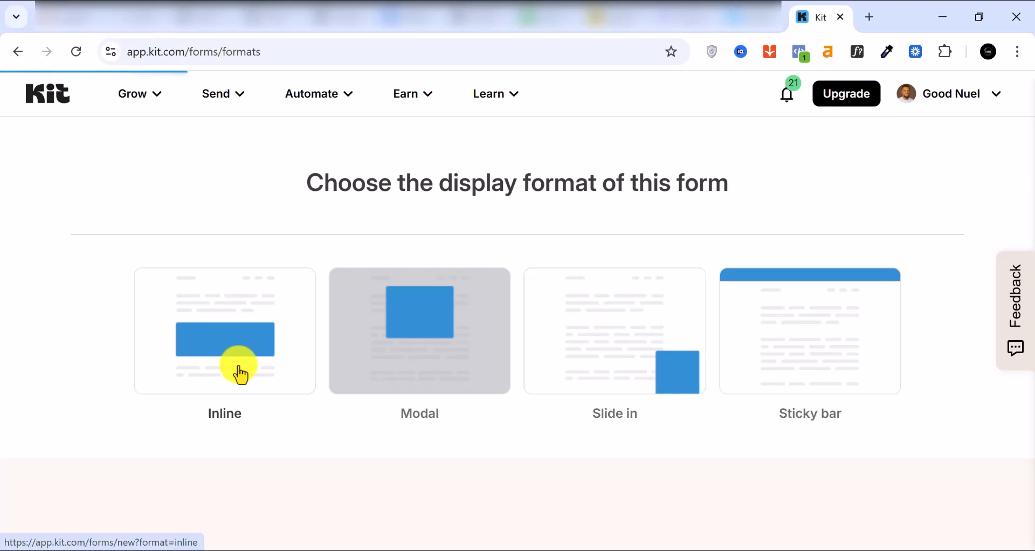
# Browse the inline form templates and build the form from the Clare template.
pyautogui.scroll(-1, 700, 345)
pyautogui.scroll(-8, 699, 345)
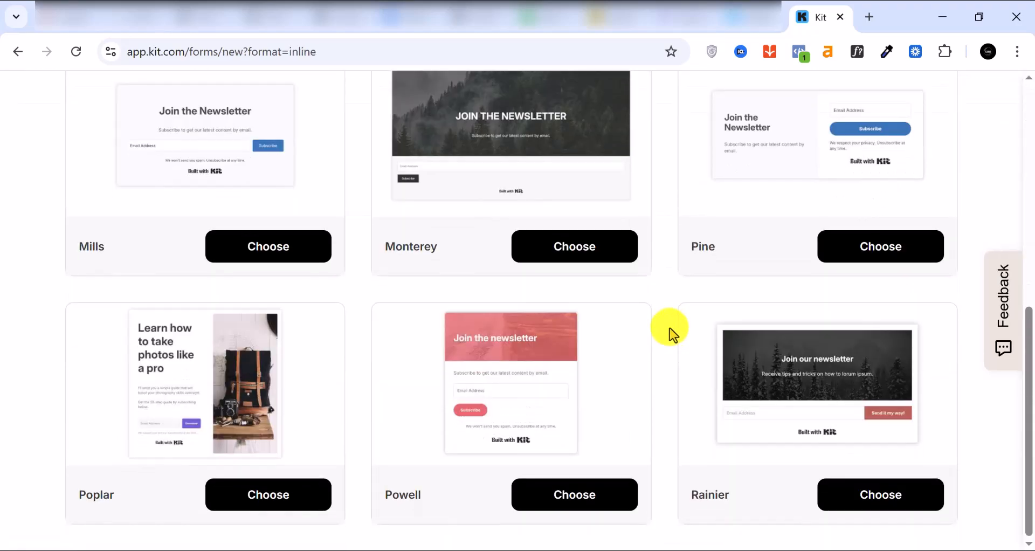
pyautogui.scroll(9, 460, 388)
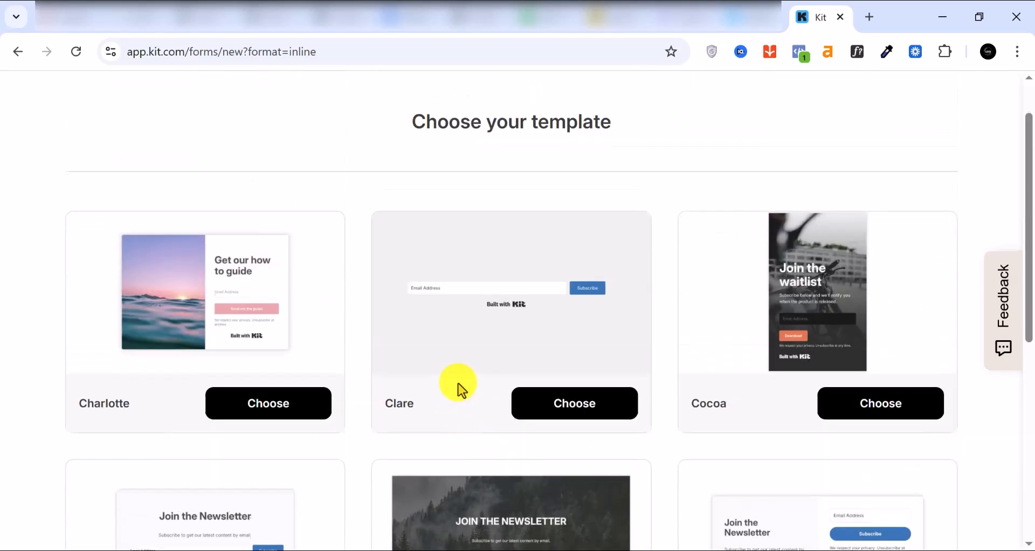
pyautogui.scroll(-7, 460, 388)
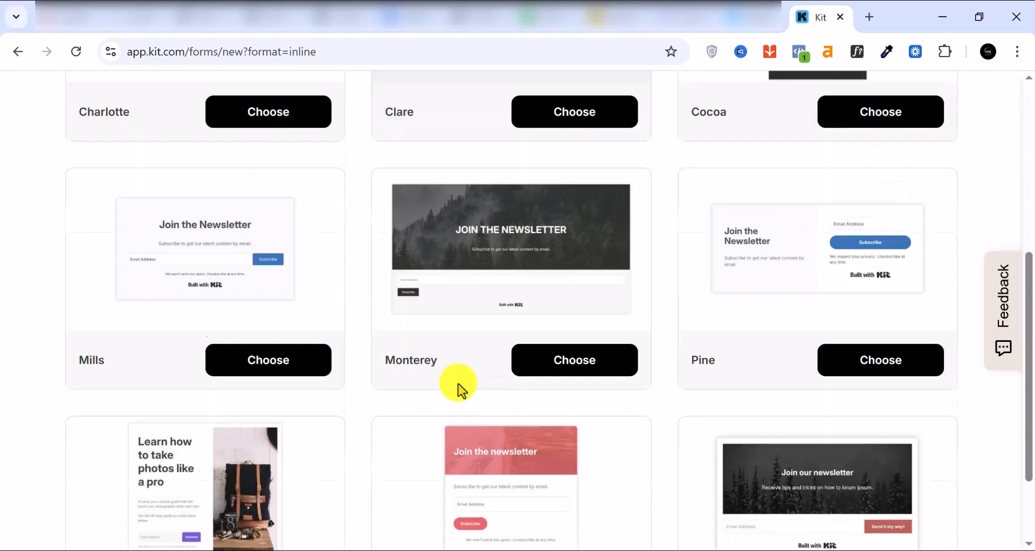
pyautogui.scroll(1, 459, 389)
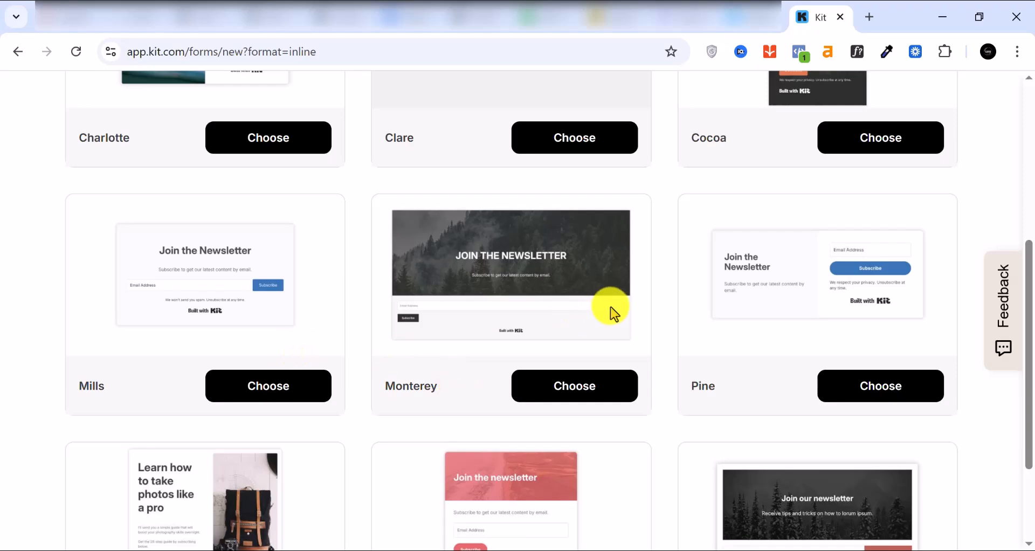
pyautogui.scroll(3, 818, 276)
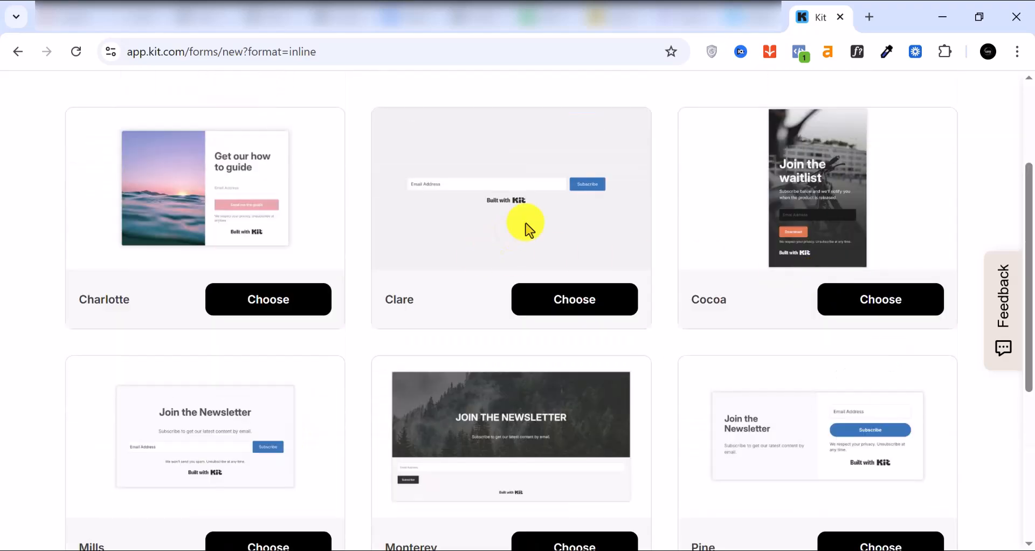
pyautogui.click(555, 300)
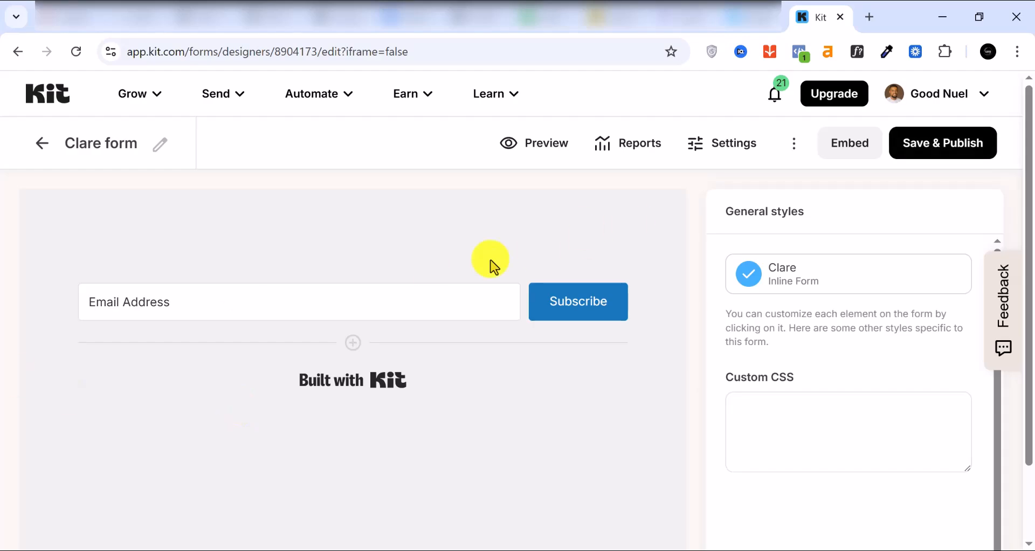
# Add a trial field, check its Save as options, delete it, and open Form Settings.
pyautogui.click(354, 344)
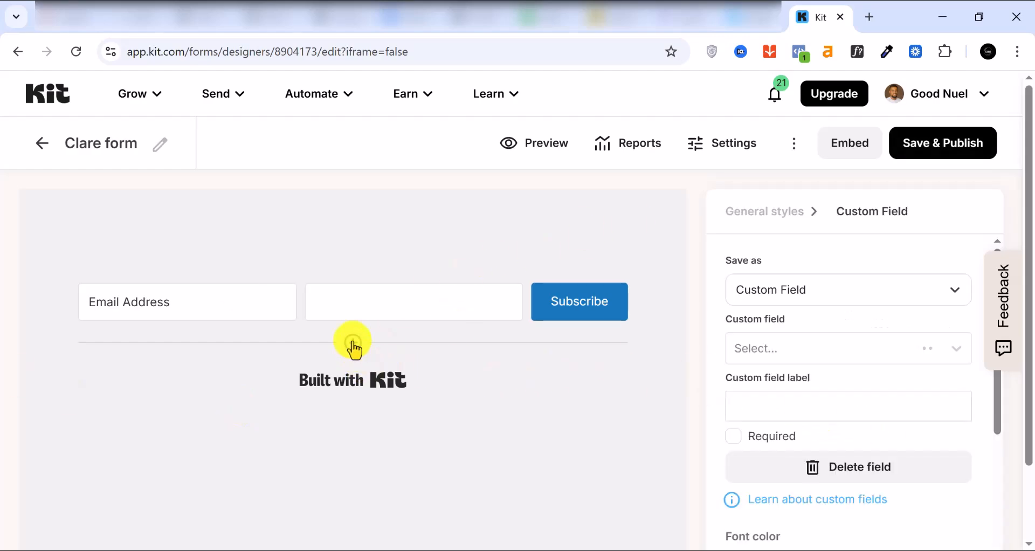
pyautogui.click(845, 288)
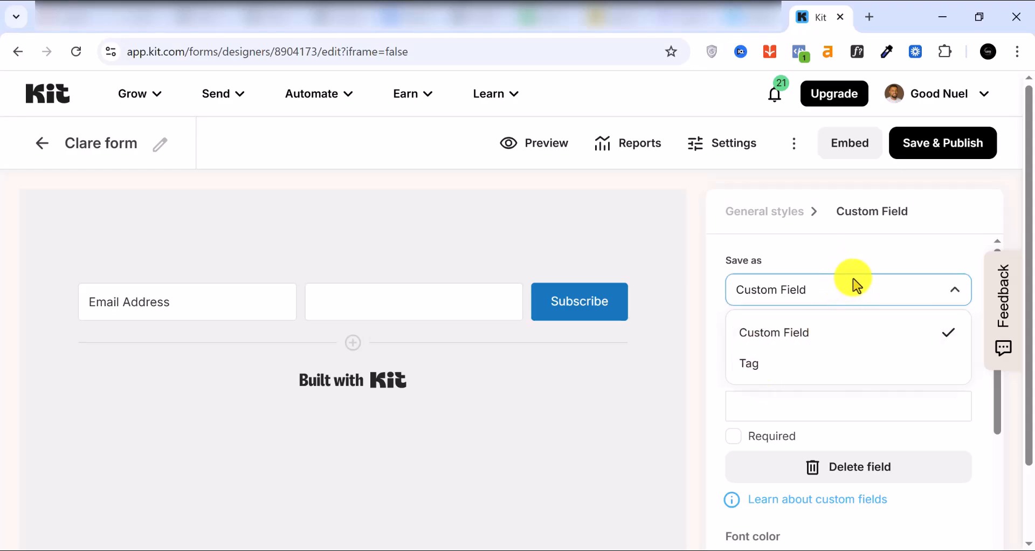
pyautogui.click(847, 291)
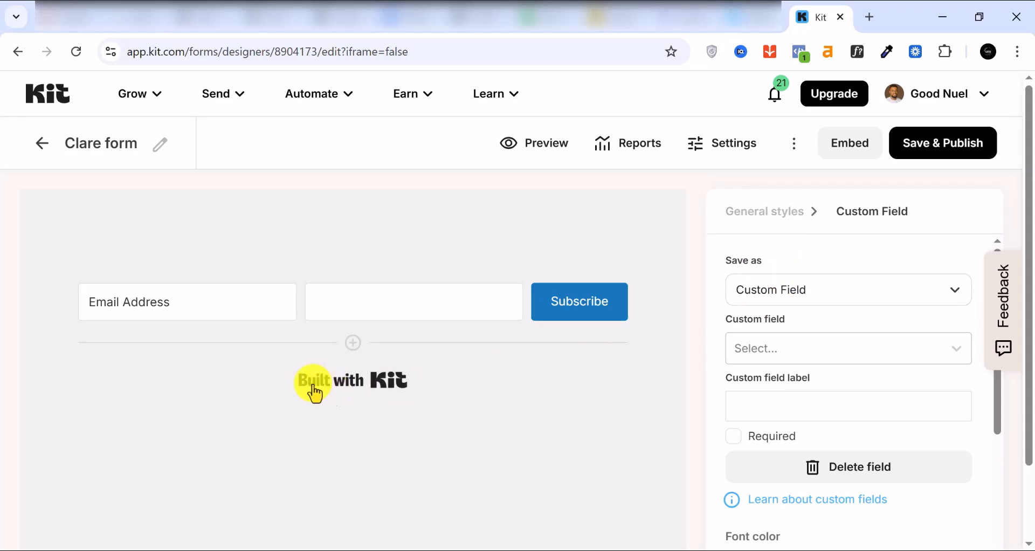
pyautogui.click(803, 469)
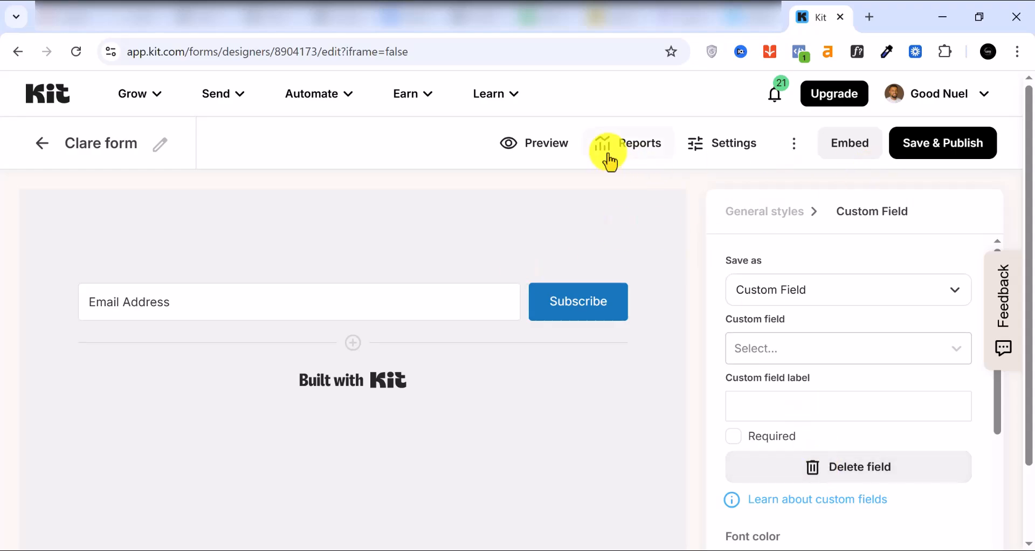
pyautogui.click(729, 152)
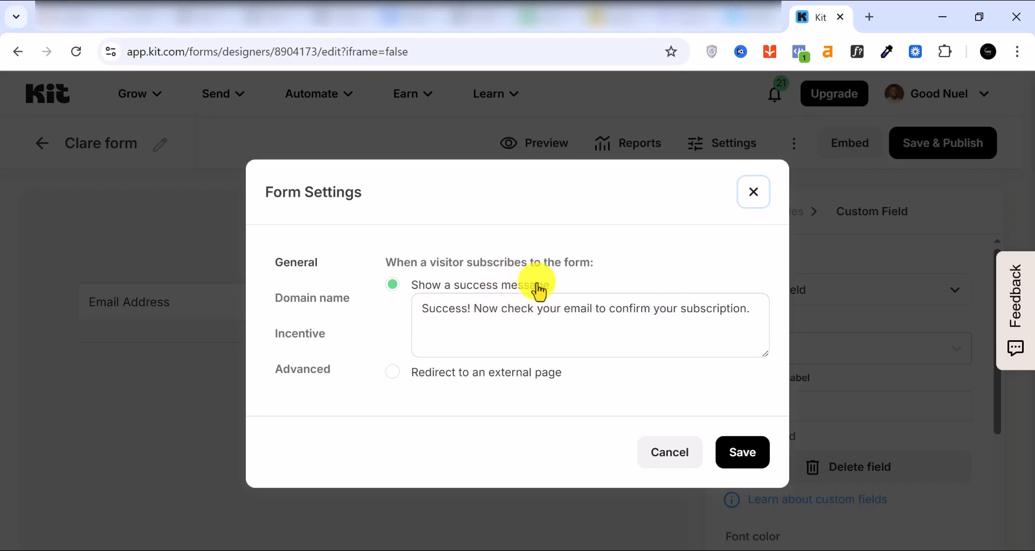
# Set the Clare form to redirect to an external page, review Incentive and Advanced settings, then publish.
pyautogui.click(392, 374)
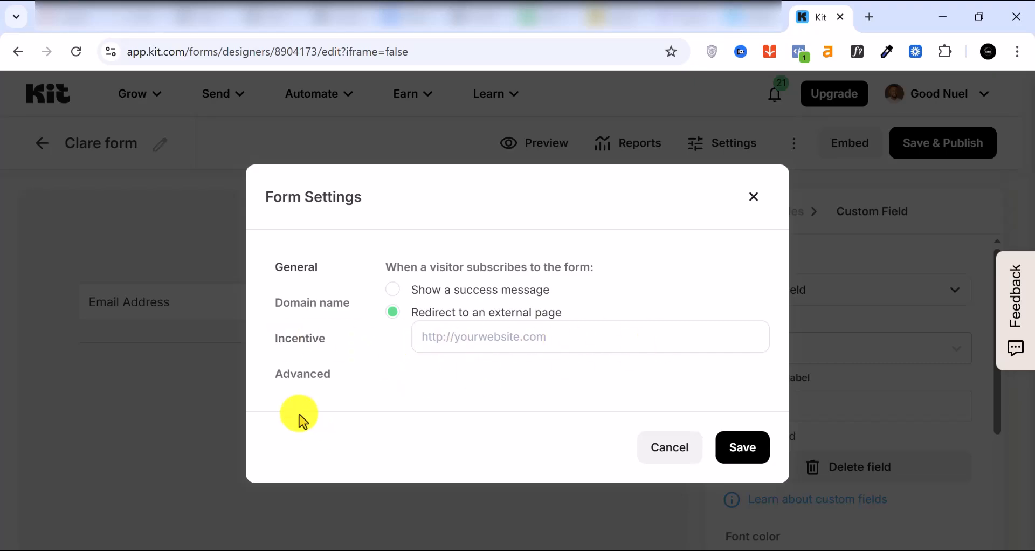
pyautogui.click(302, 349)
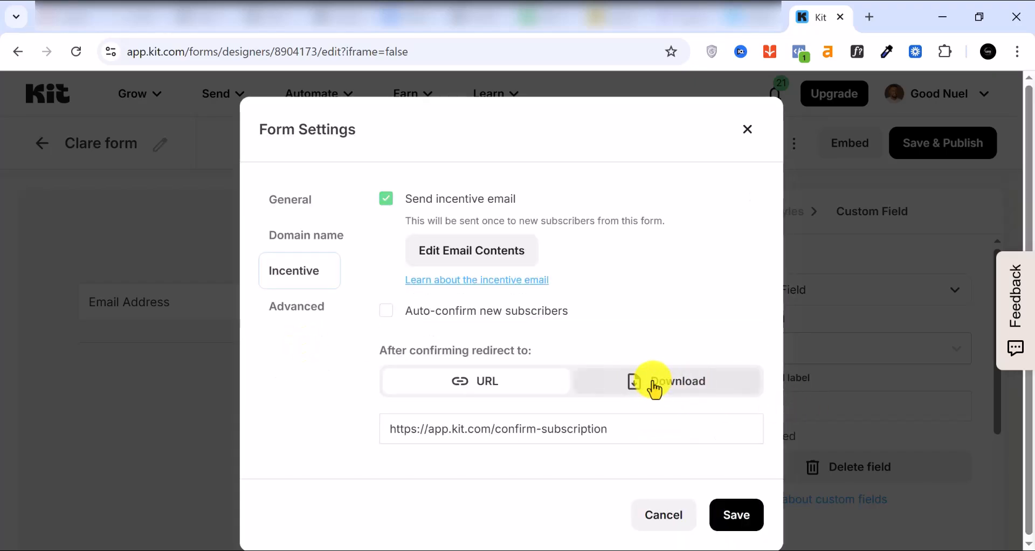
pyautogui.click(302, 317)
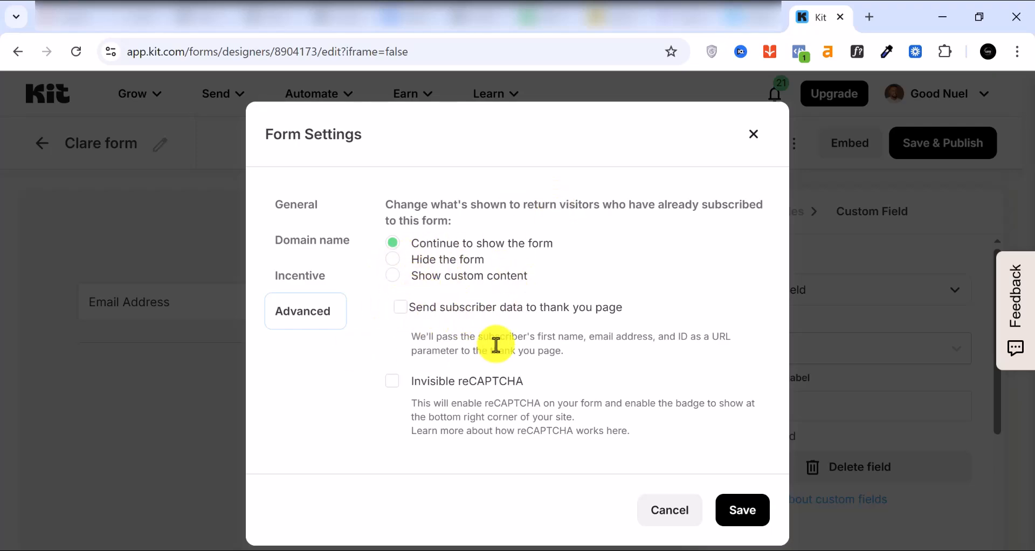
pyautogui.click(754, 139)
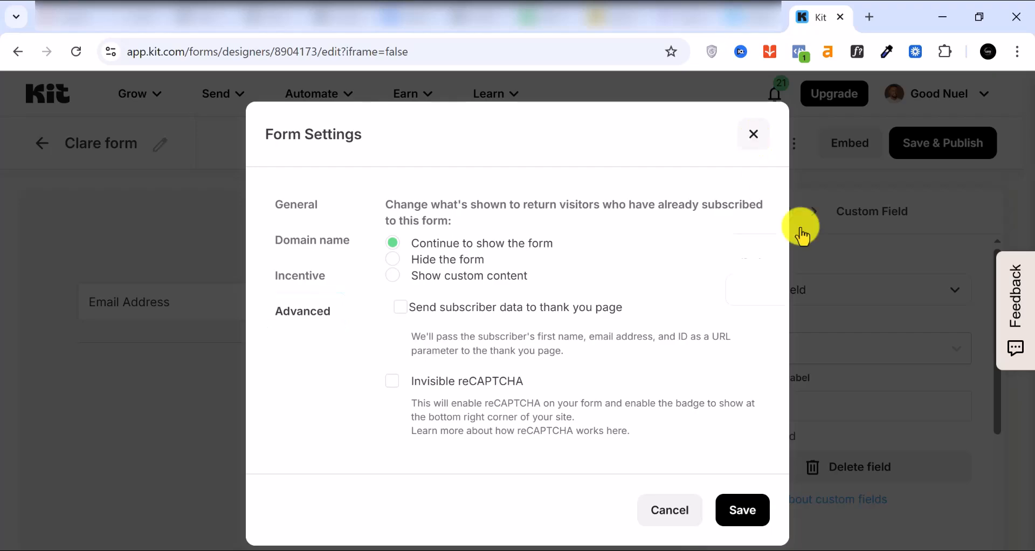
pyautogui.click(948, 156)
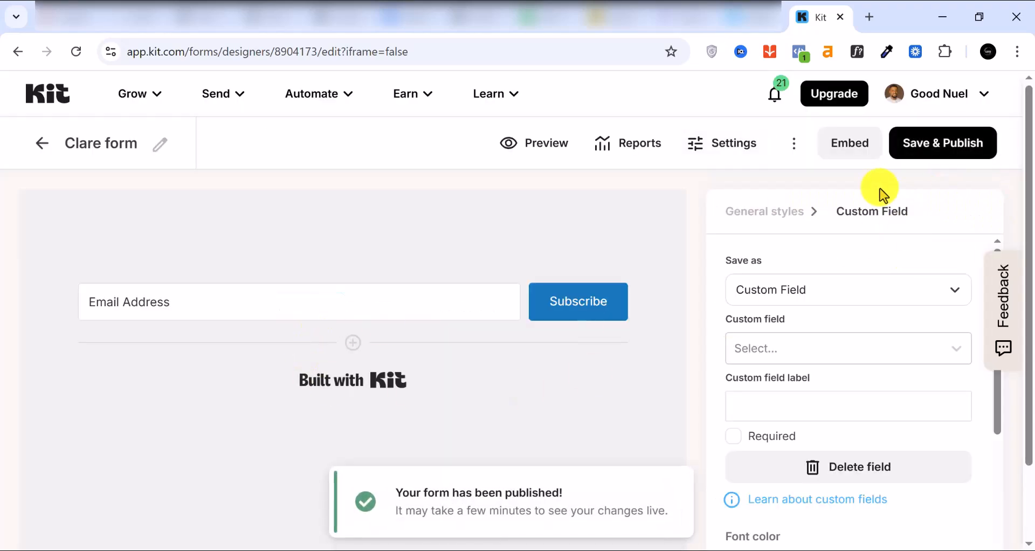
# Copy the Clare form's WordPress embed shortcode [convertkit form=8904173] from the embed options.
pyautogui.click(846, 151)
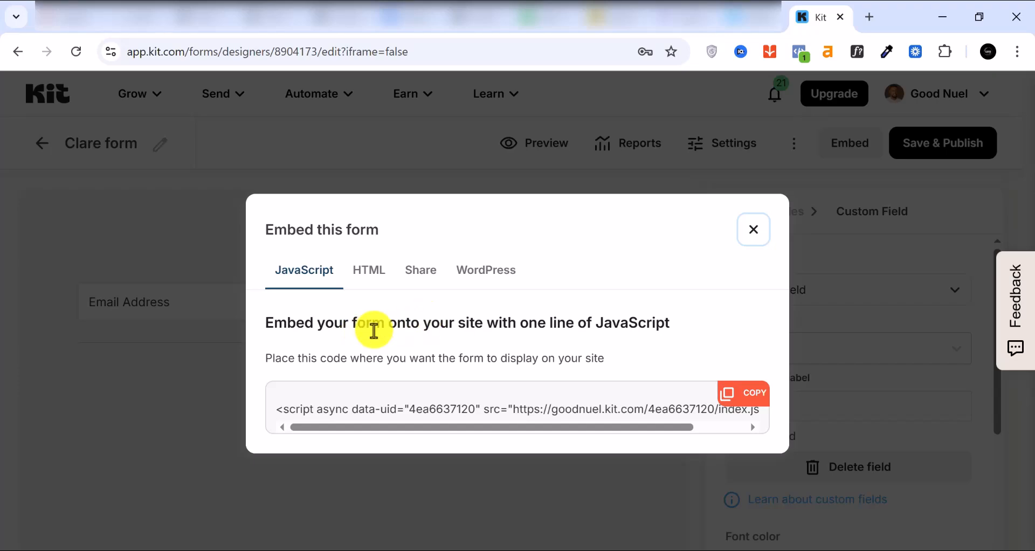
pyautogui.click(379, 274)
pyautogui.click(425, 191)
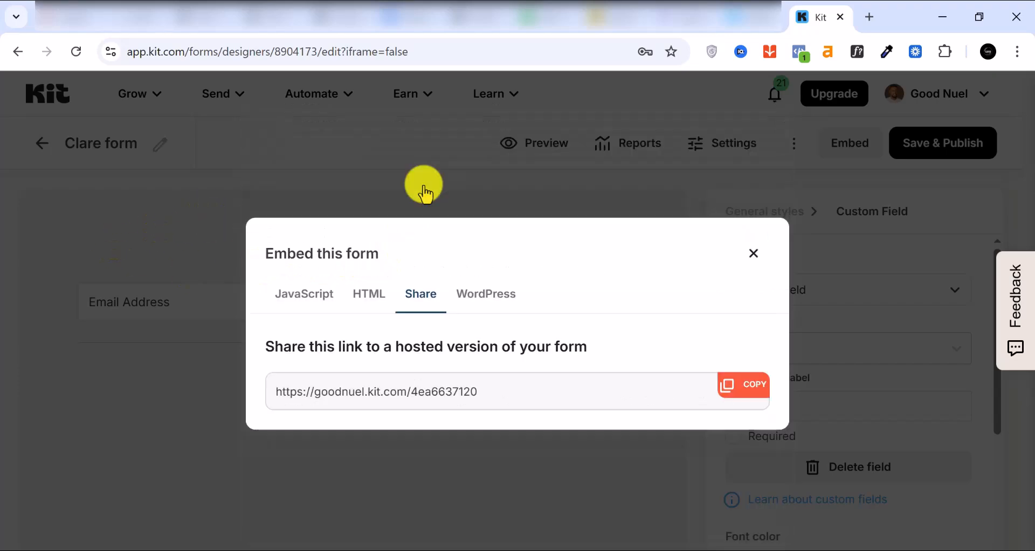
pyautogui.click(498, 304)
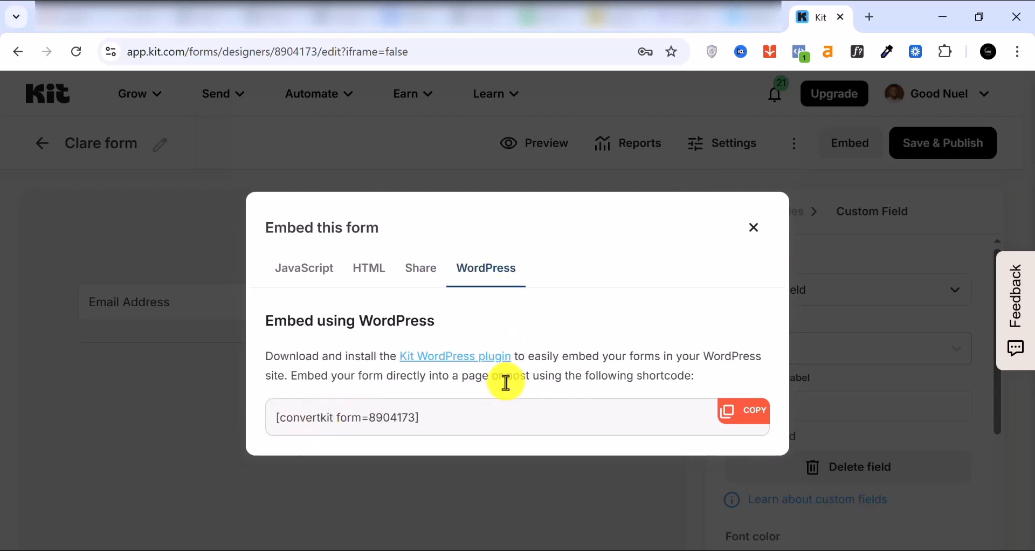
pyautogui.click(732, 423)
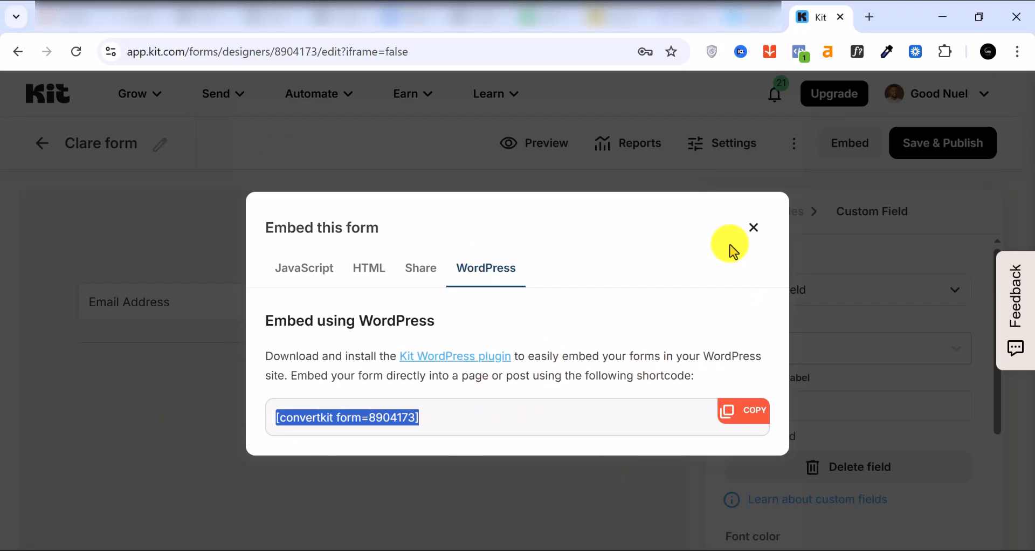
pyautogui.click(755, 228)
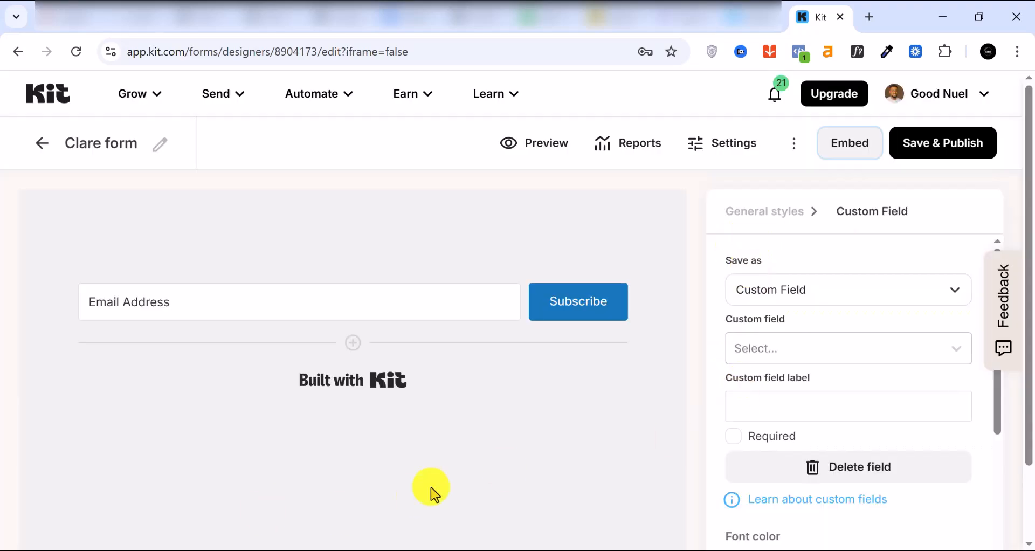
# Go to Grow > Landing Pages & Forms and start creating a new landing page.
pyautogui.click(147, 96)
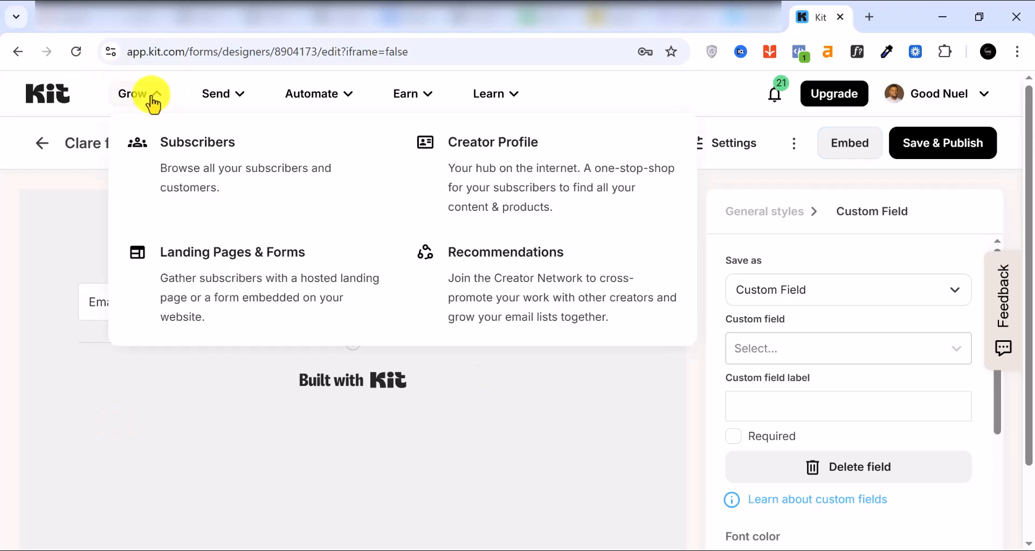
pyautogui.click(235, 295)
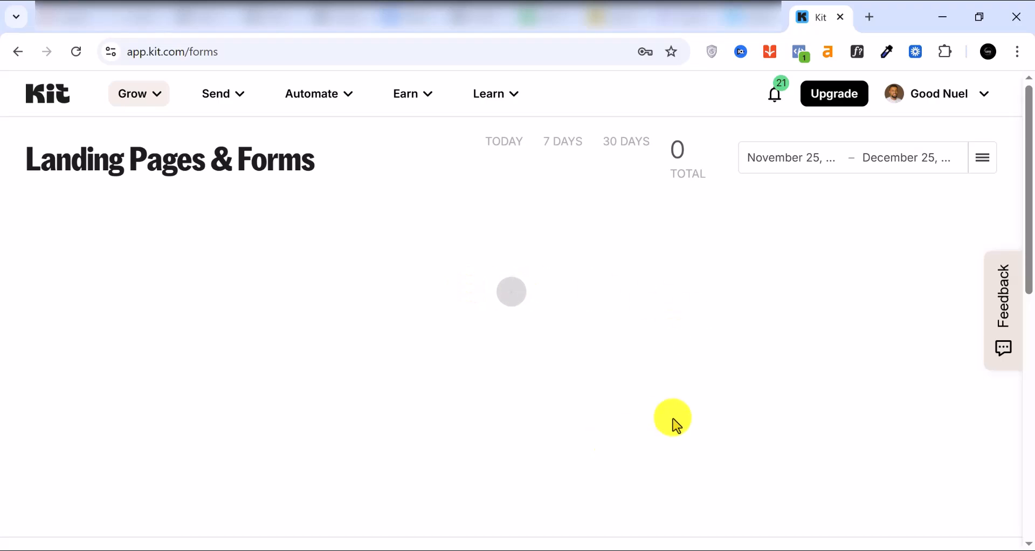
pyautogui.scroll(-3, 693, 308)
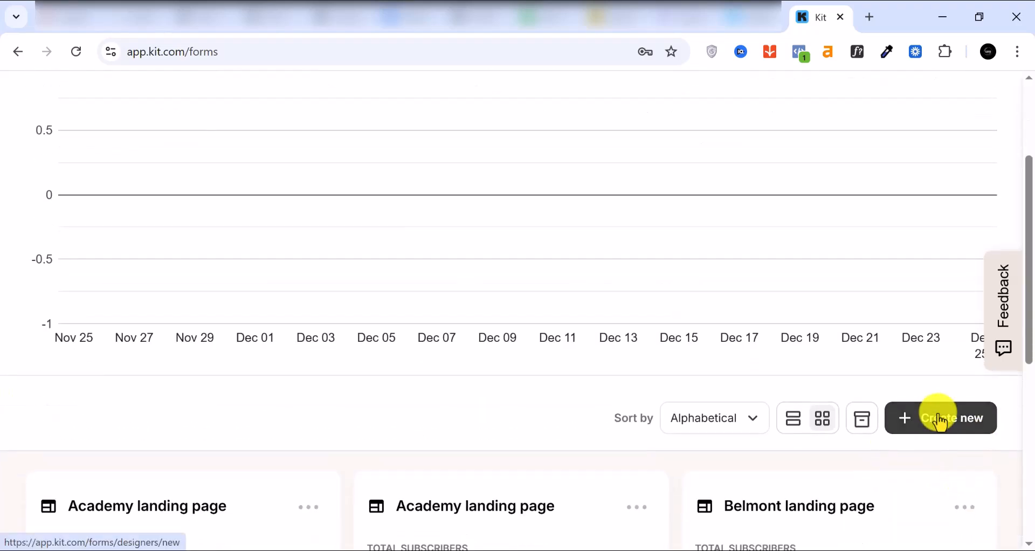
pyautogui.click(941, 421)
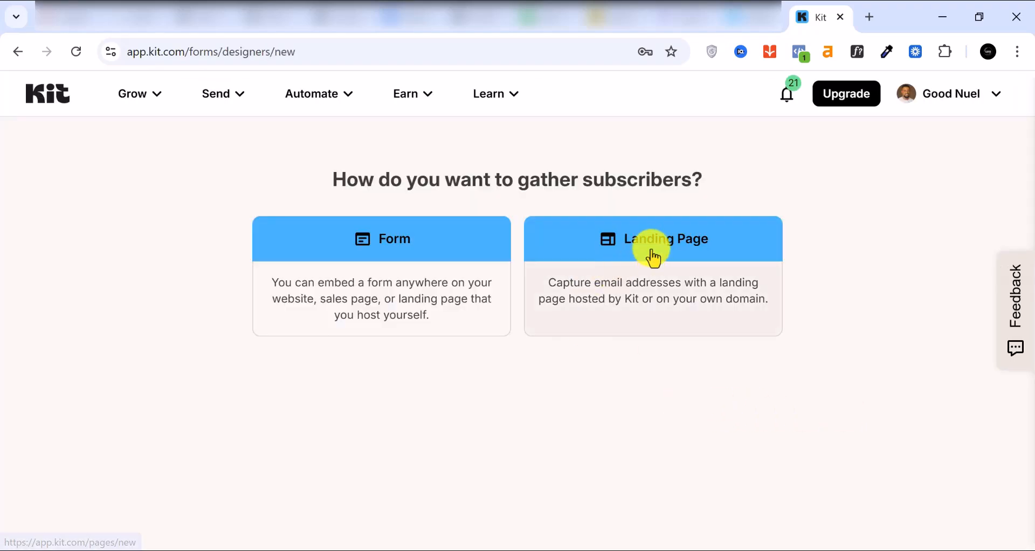
pyautogui.click(656, 254)
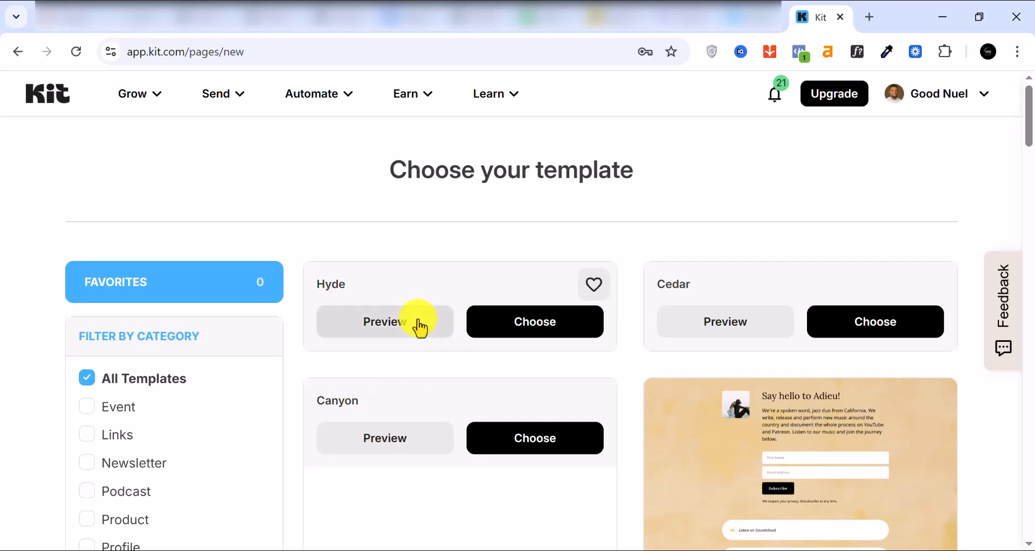
# Filter the templates to eBook and browse designs like Hyde, Centennial, Princeton and Cypress.
pyautogui.scroll(-3, 169, 335)
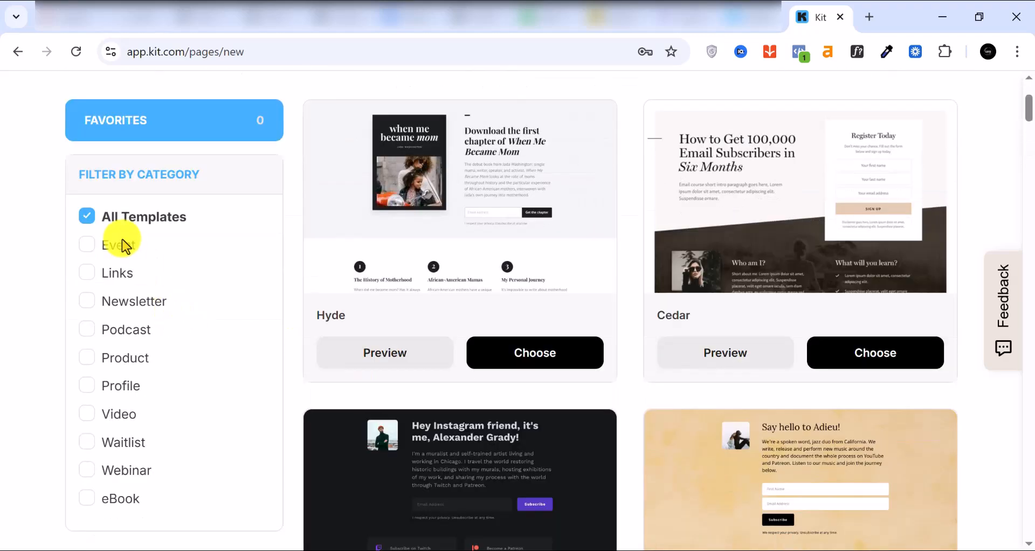
pyautogui.scroll(-5, 180, 283)
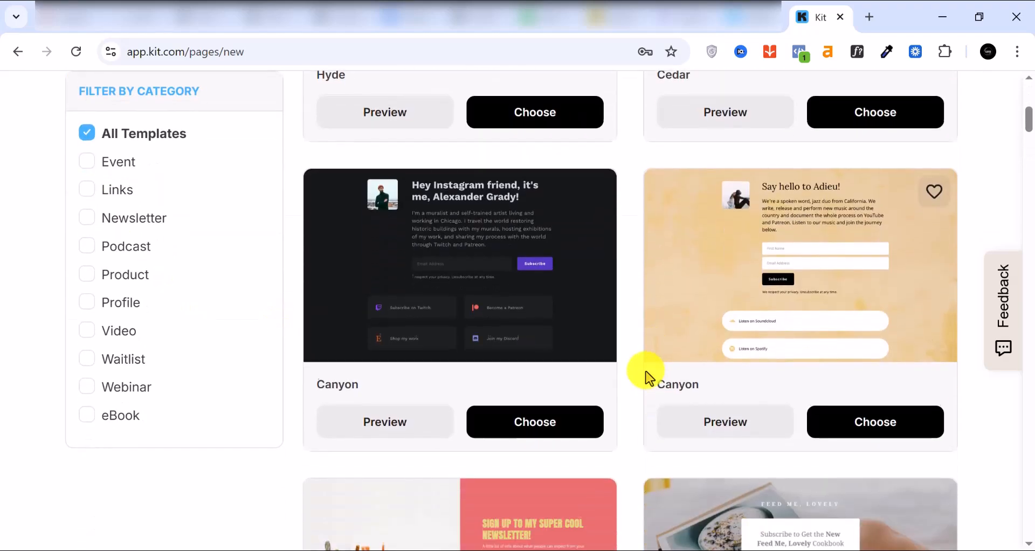
pyautogui.scroll(-2, 62, 490)
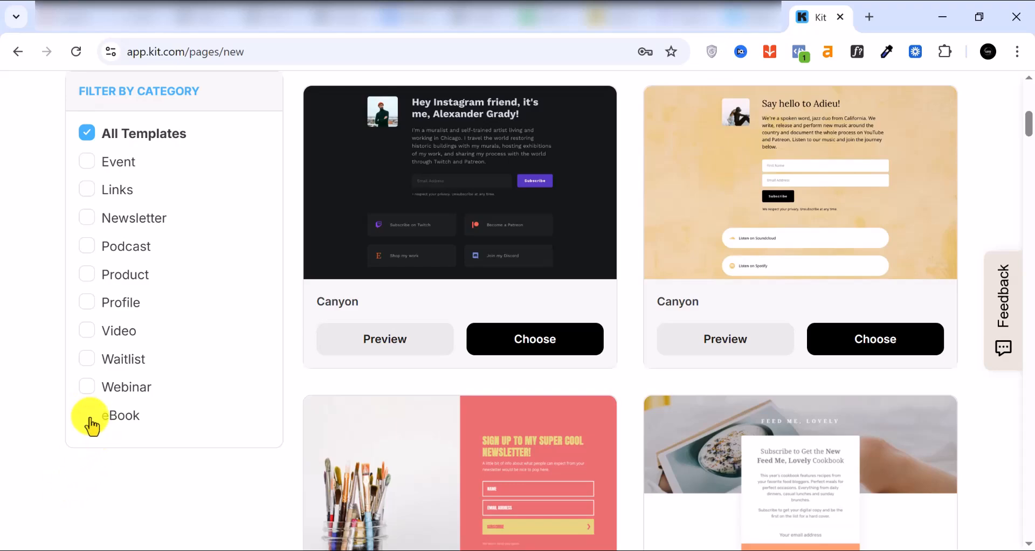
pyautogui.click(88, 414)
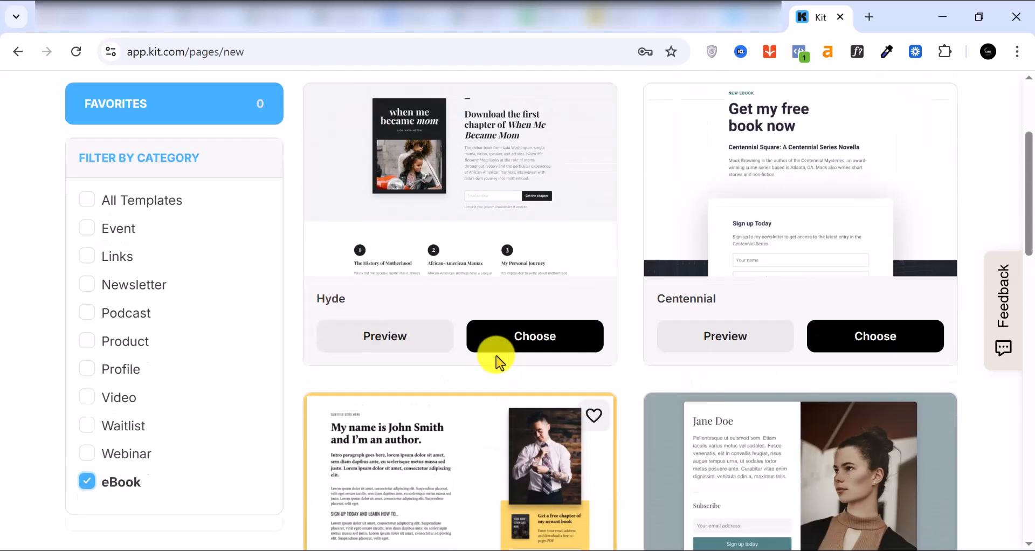
pyautogui.scroll(-3, 496, 360)
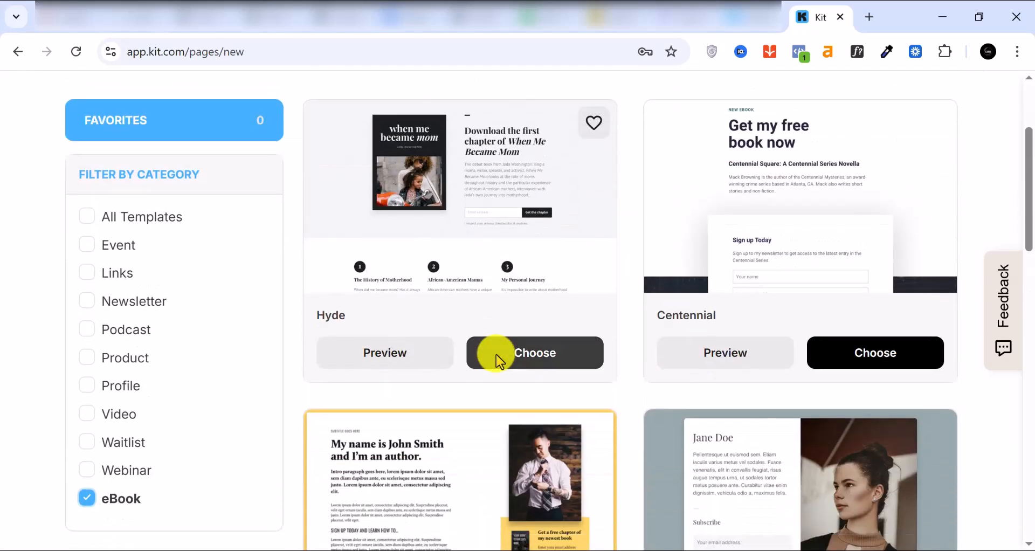
pyautogui.scroll(-6, 496, 354)
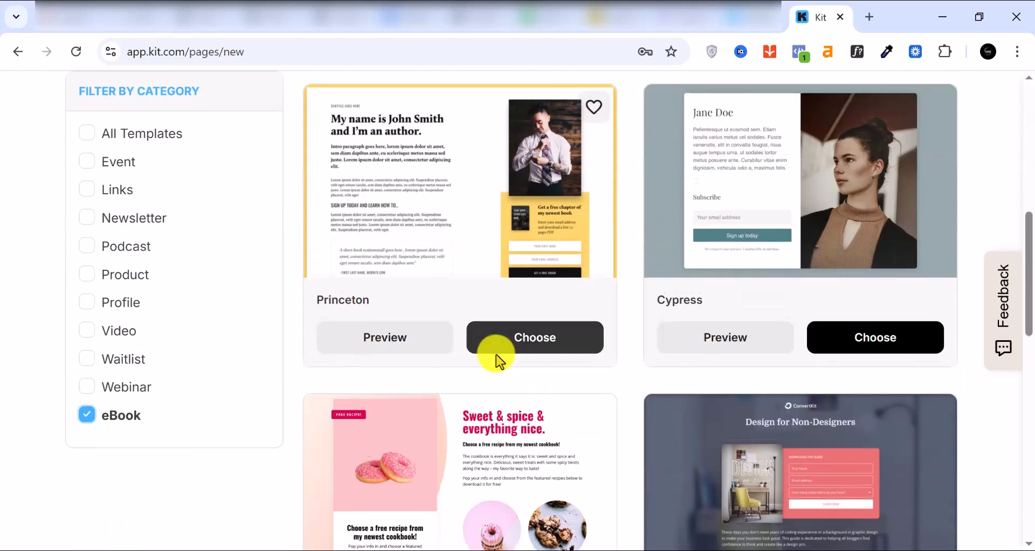
pyautogui.scroll(-4, 496, 354)
pyautogui.scroll(6, 496, 353)
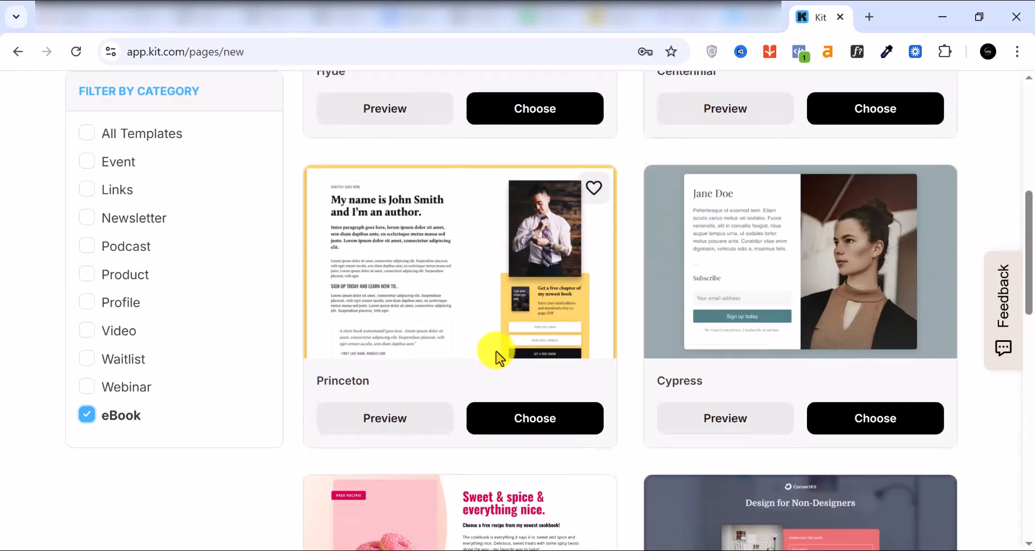
pyautogui.scroll(-9, 496, 351)
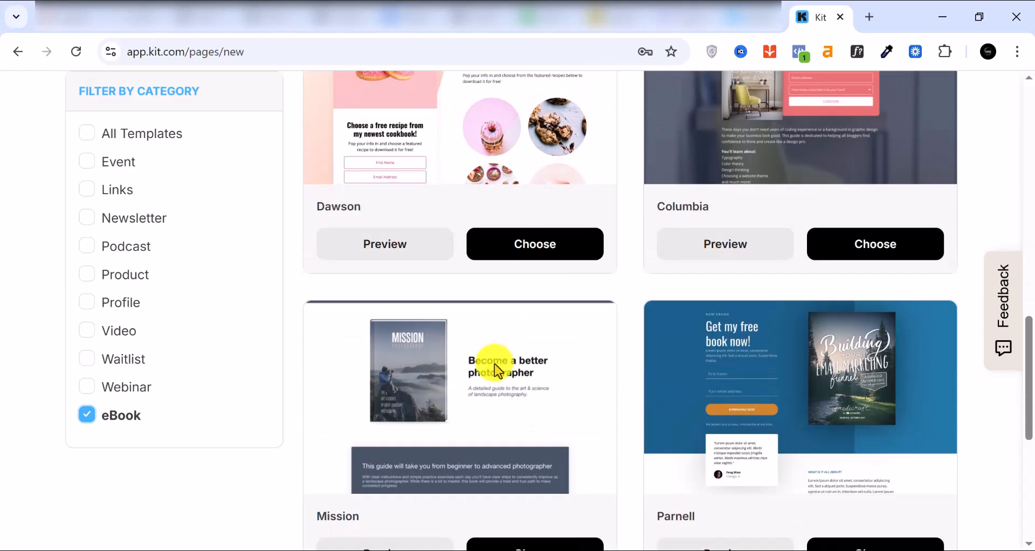
pyautogui.scroll(10, 474, 386)
pyautogui.scroll(5, 474, 374)
pyautogui.scroll(-3, 435, 425)
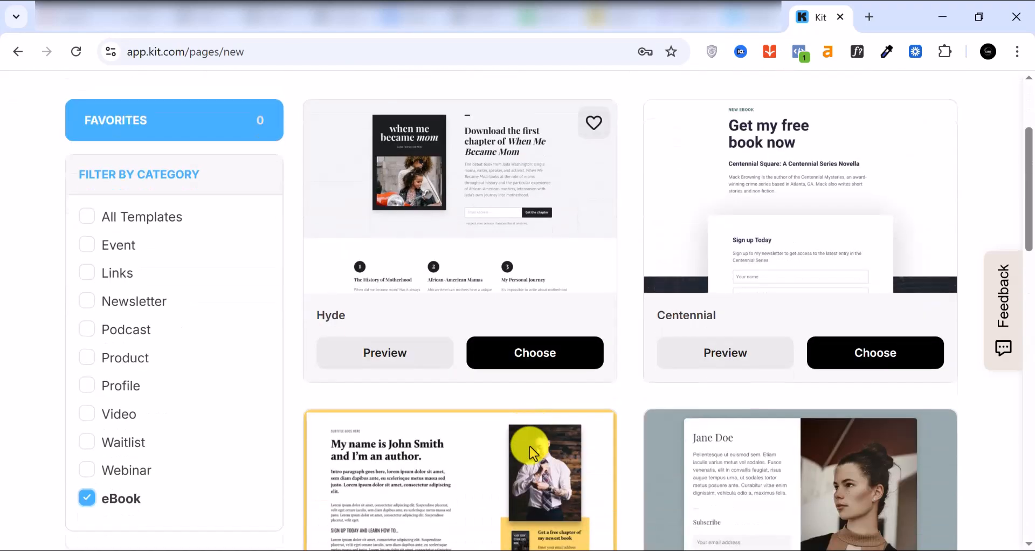
pyautogui.click(539, 353)
pyautogui.scroll(-5, 484, 370)
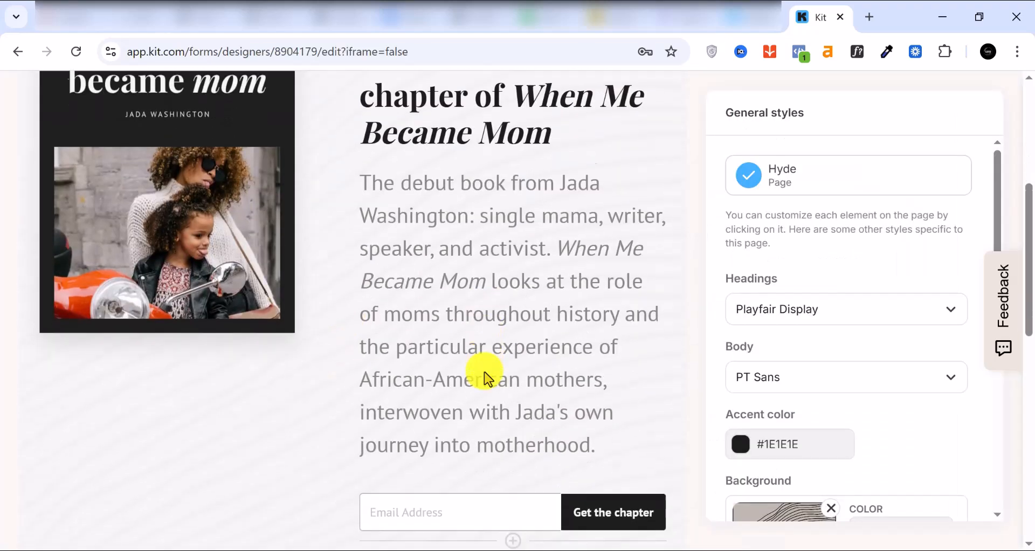
pyautogui.scroll(-2, 483, 372)
pyautogui.scroll(2, 483, 370)
pyautogui.scroll(-2, 432, 446)
pyautogui.scroll(-3, 320, 453)
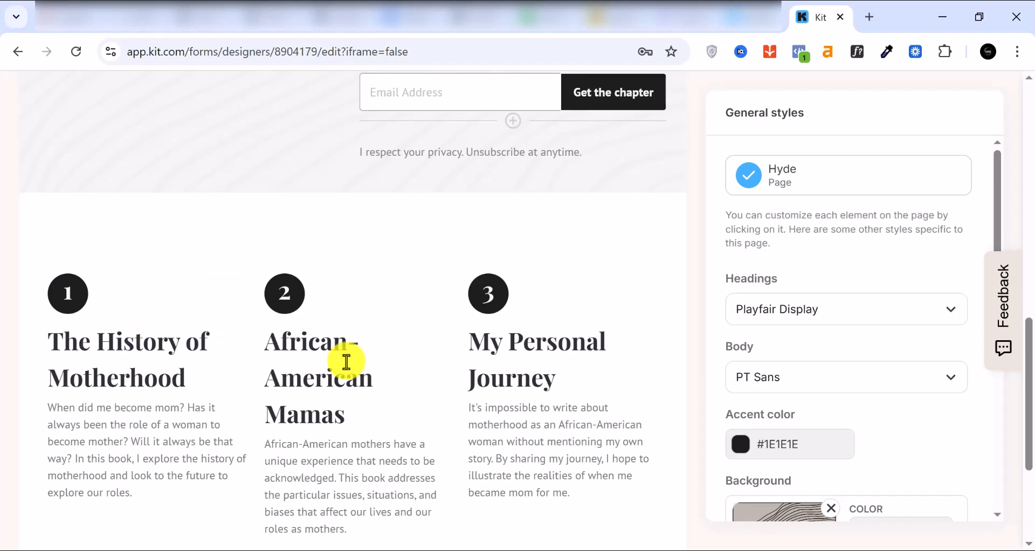
pyautogui.scroll(-4, 152, 309)
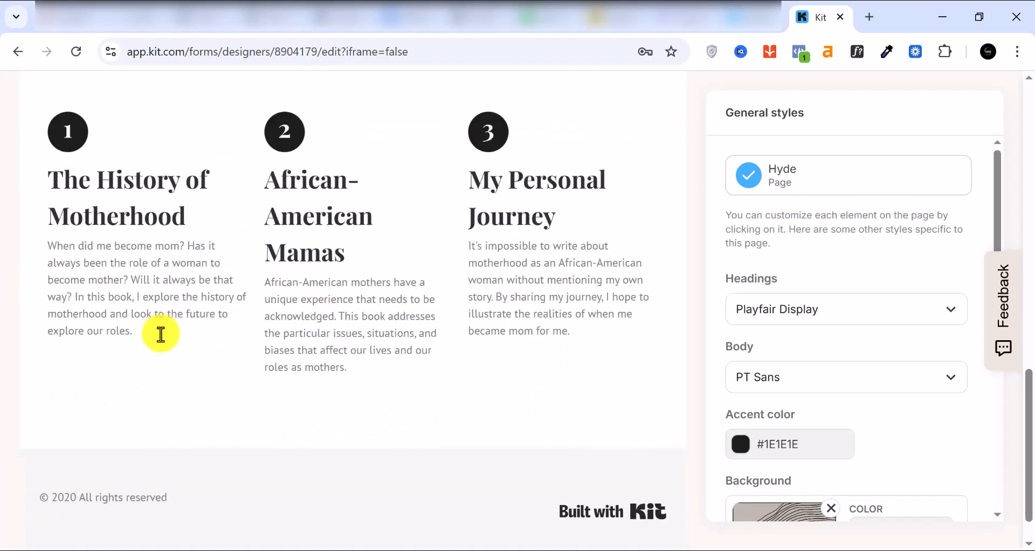
pyautogui.scroll(3, 162, 338)
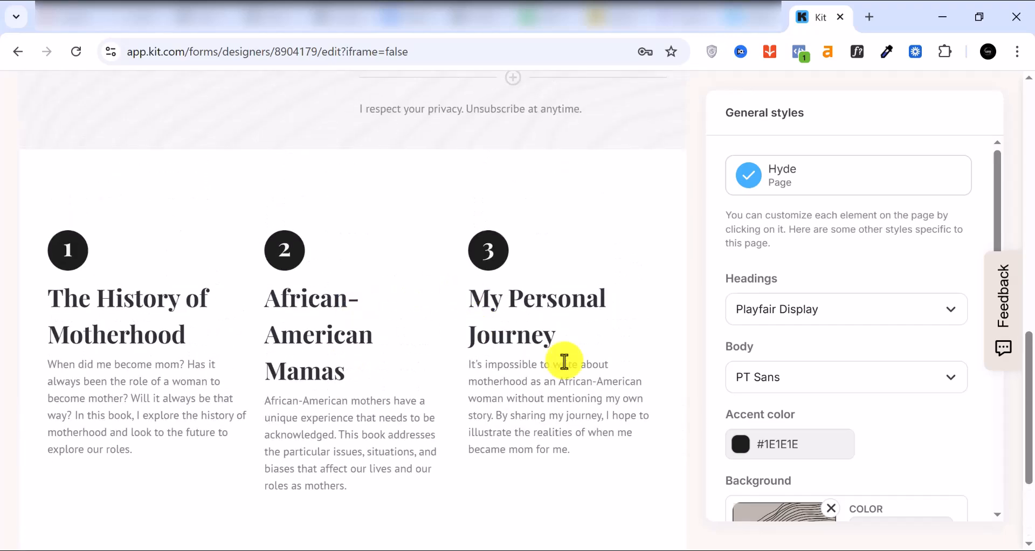
pyautogui.scroll(-3, 923, 428)
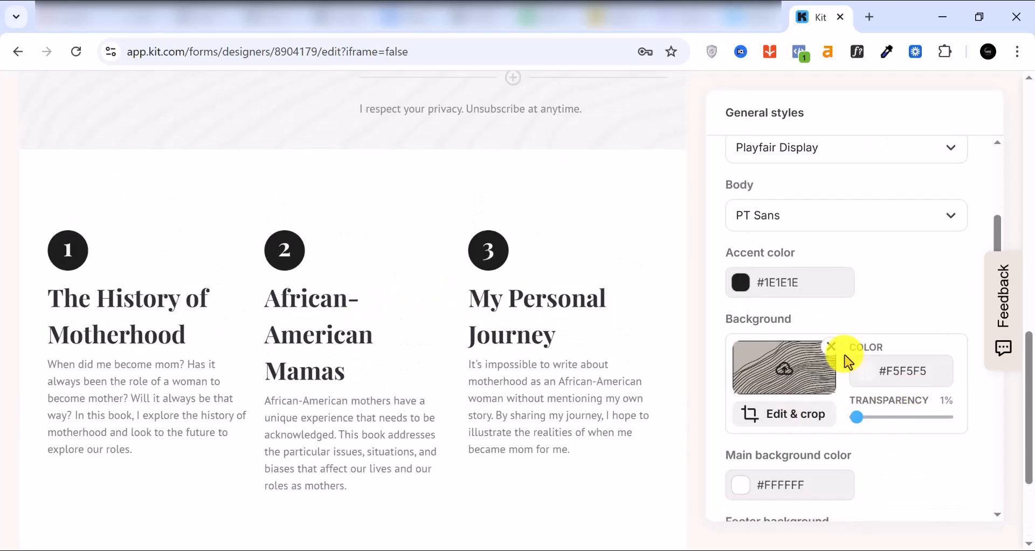
pyautogui.click(820, 347)
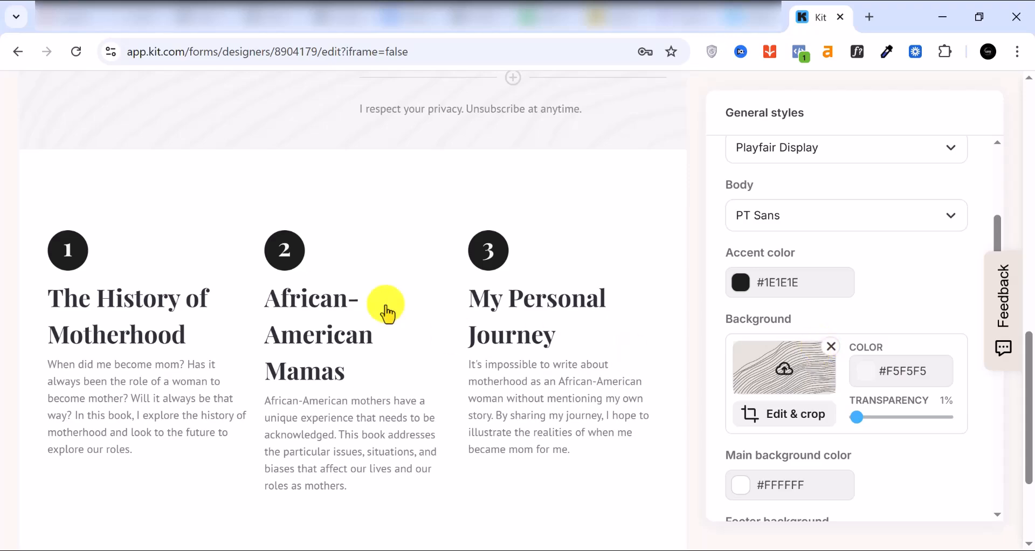
pyautogui.press('Escape')
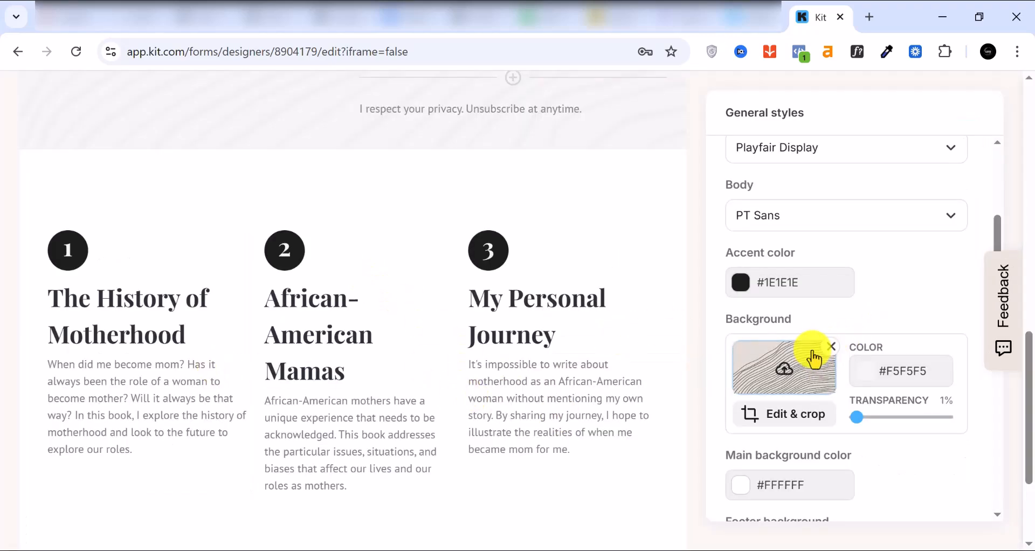
pyautogui.scroll(-3, 809, 439)
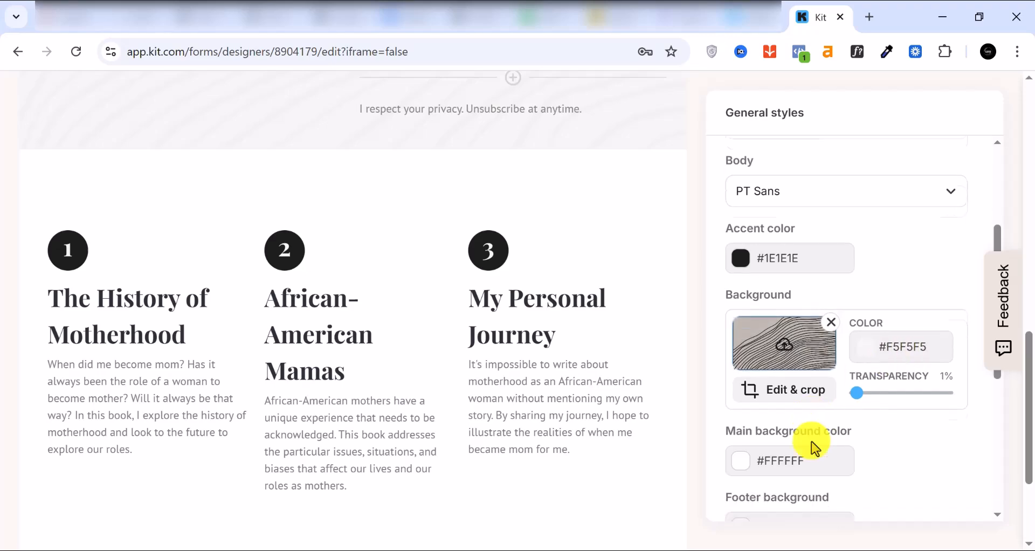
pyautogui.scroll(-1, 782, 442)
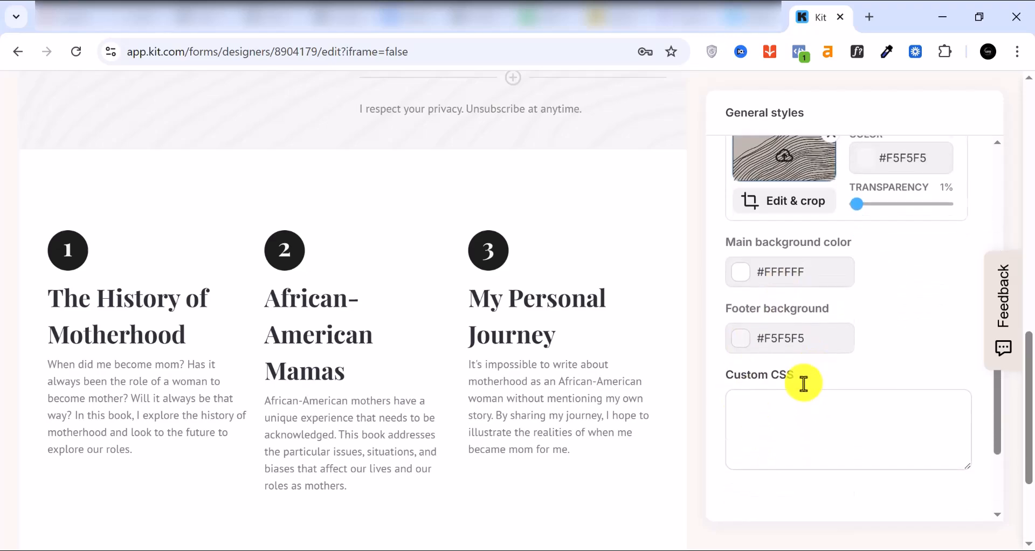
pyautogui.scroll(1, 747, 307)
pyautogui.scroll(6, 802, 405)
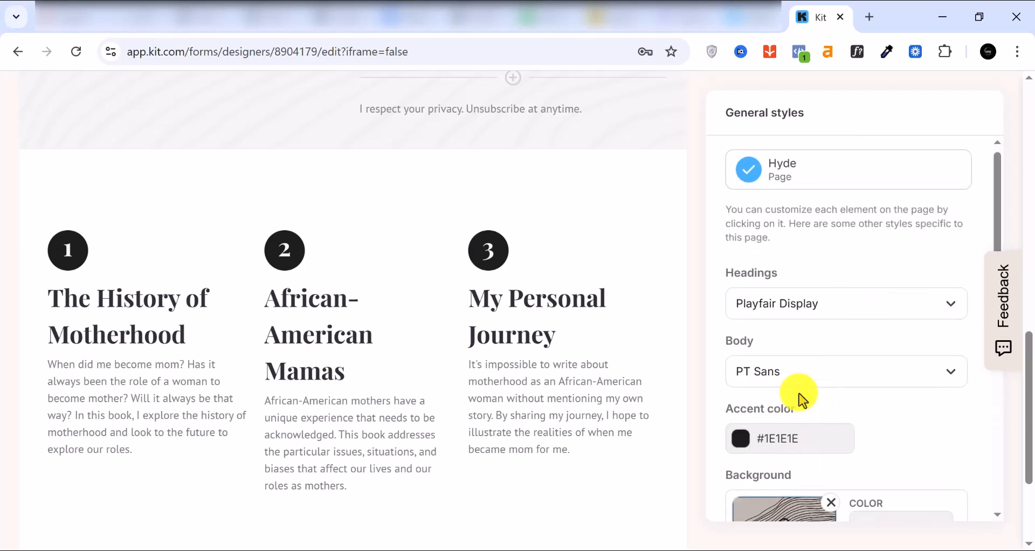
pyautogui.scroll(12, 523, 302)
# Inspect the style settings of the top header and the book cover image.
pyautogui.click(524, 303)
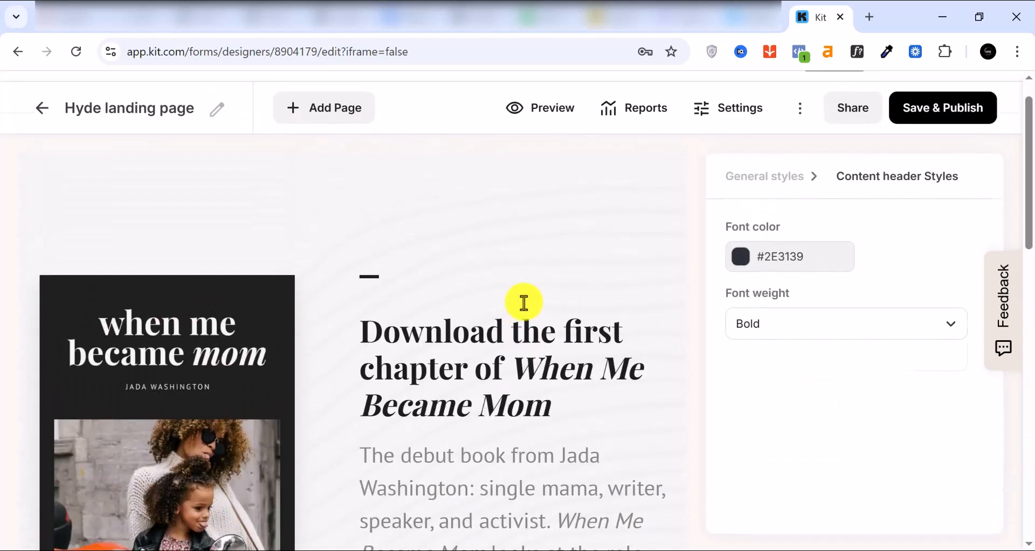
pyautogui.scroll(-2, 453, 314)
pyautogui.scroll(1, 160, 283)
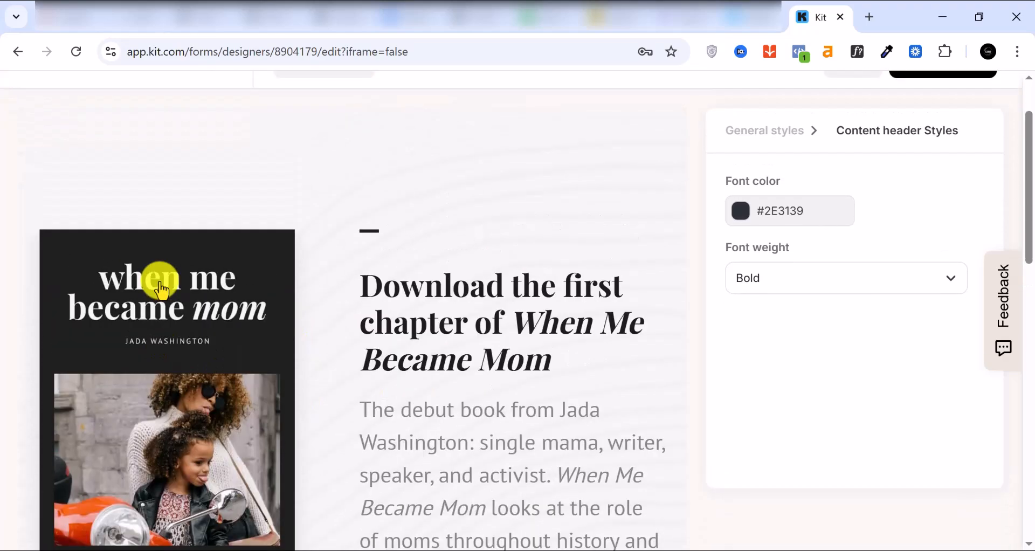
pyautogui.click(161, 290)
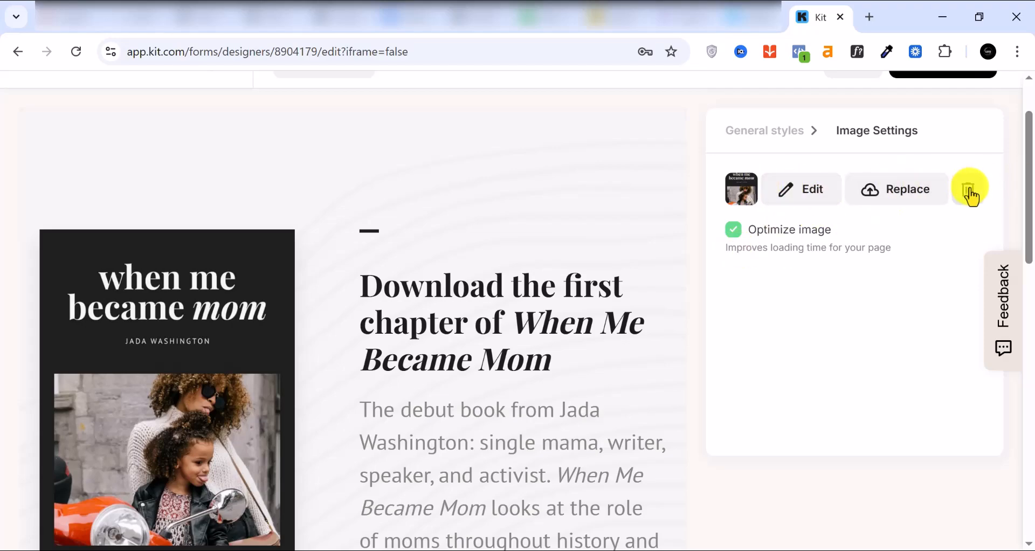
pyautogui.scroll(-3, 512, 307)
pyautogui.scroll(2, 464, 286)
pyautogui.scroll(1, 479, 259)
# Inspect the headline's styles and the Email Address field with its 4 px border radius.
pyautogui.click(454, 302)
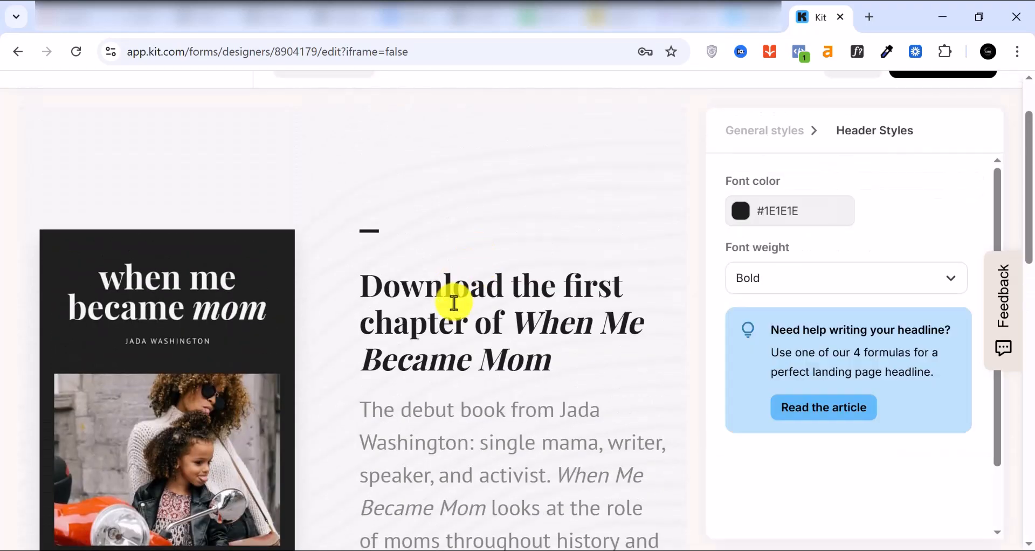
pyautogui.scroll(-2, 521, 341)
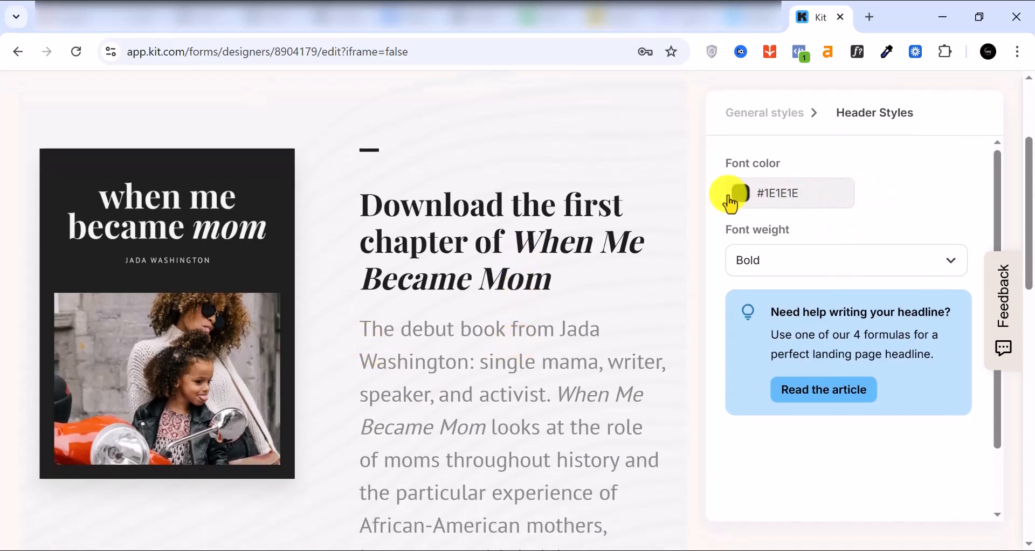
pyautogui.scroll(-8, 569, 300)
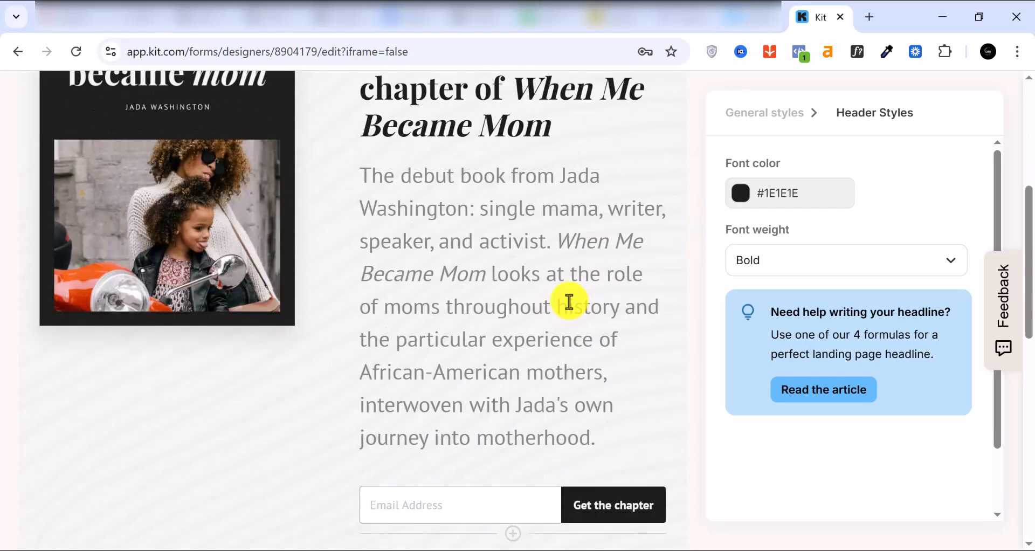
pyautogui.scroll(-2, 562, 300)
pyautogui.scroll(3, 446, 290)
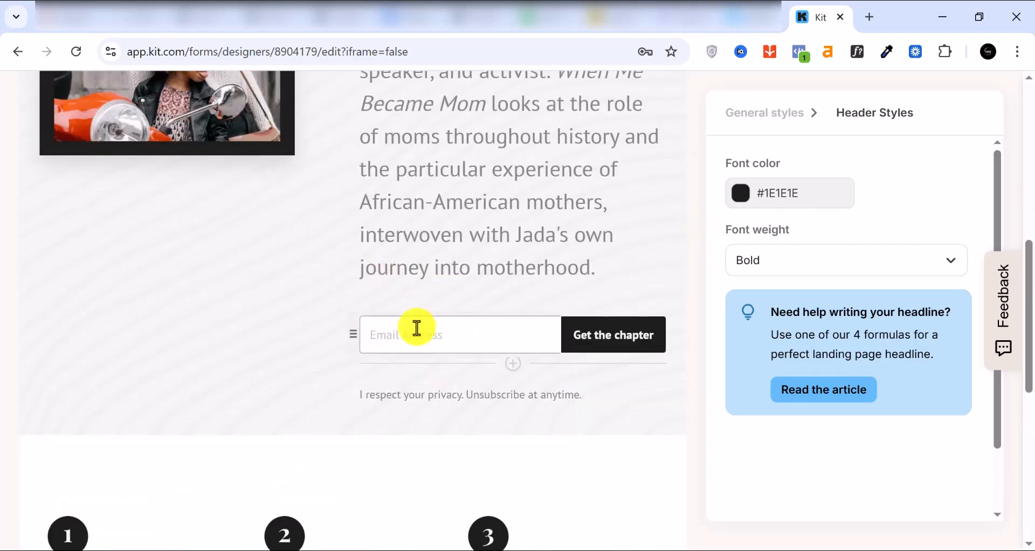
pyautogui.click(419, 328)
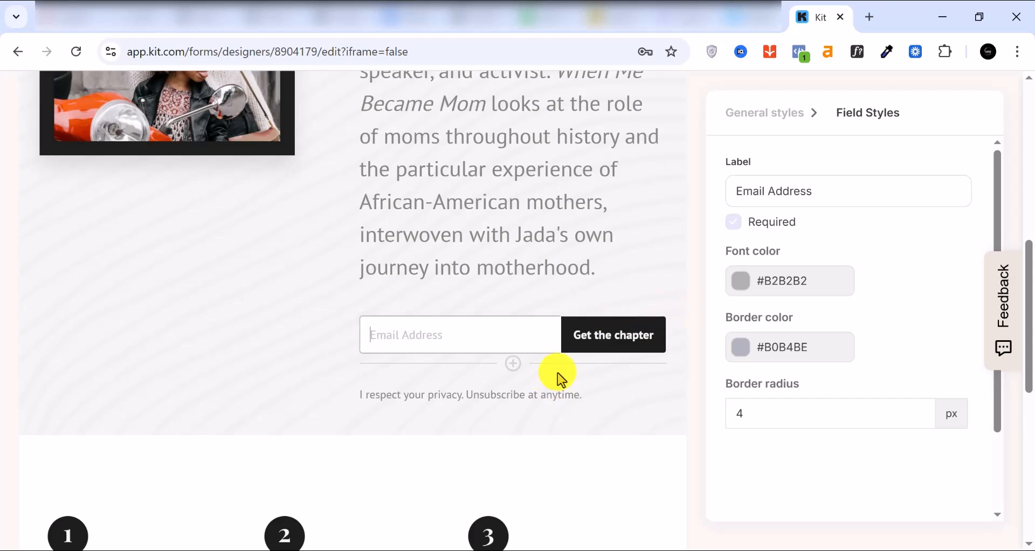
pyautogui.scroll(8, 561, 377)
pyautogui.scroll(2, 558, 366)
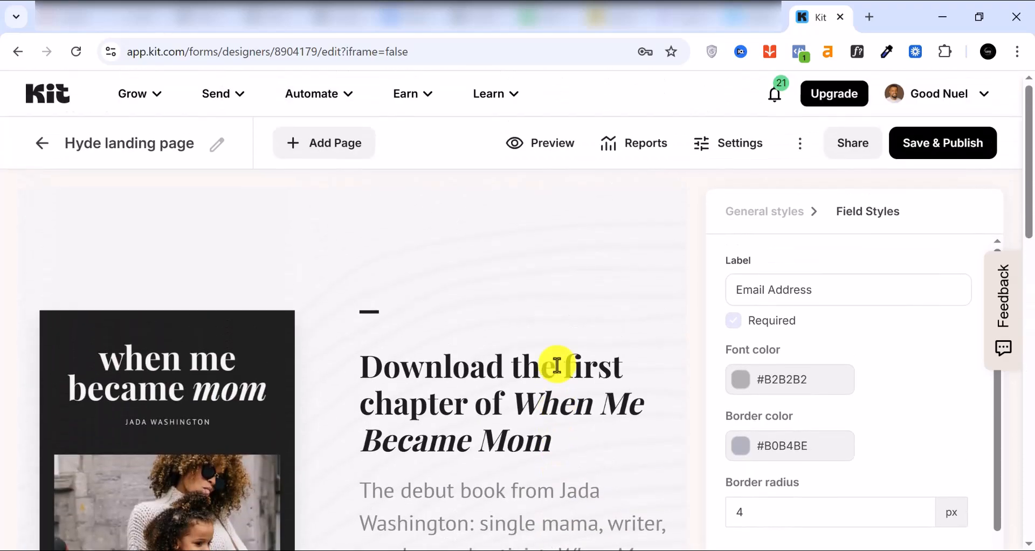
pyautogui.click(726, 157)
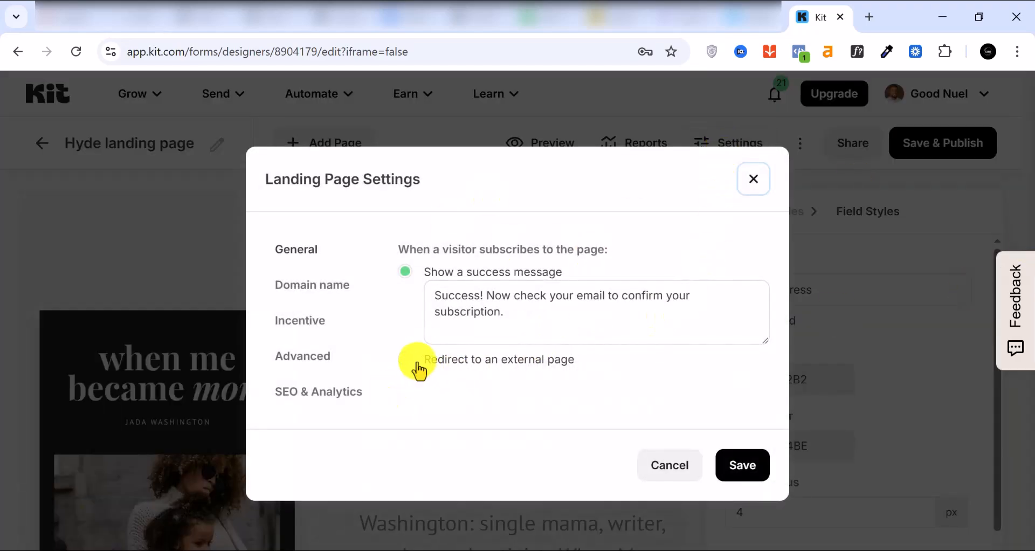
pyautogui.click(410, 361)
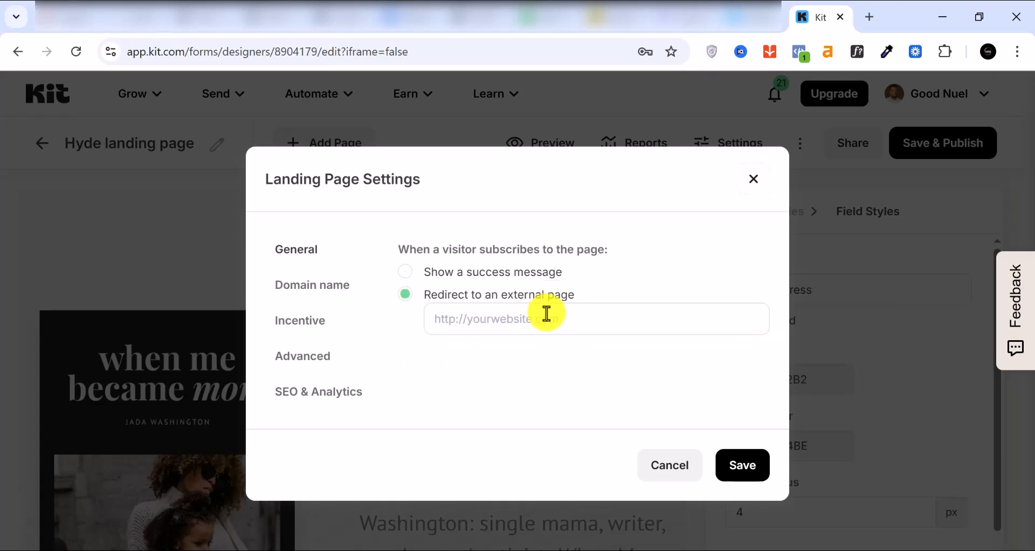
pyautogui.click(305, 326)
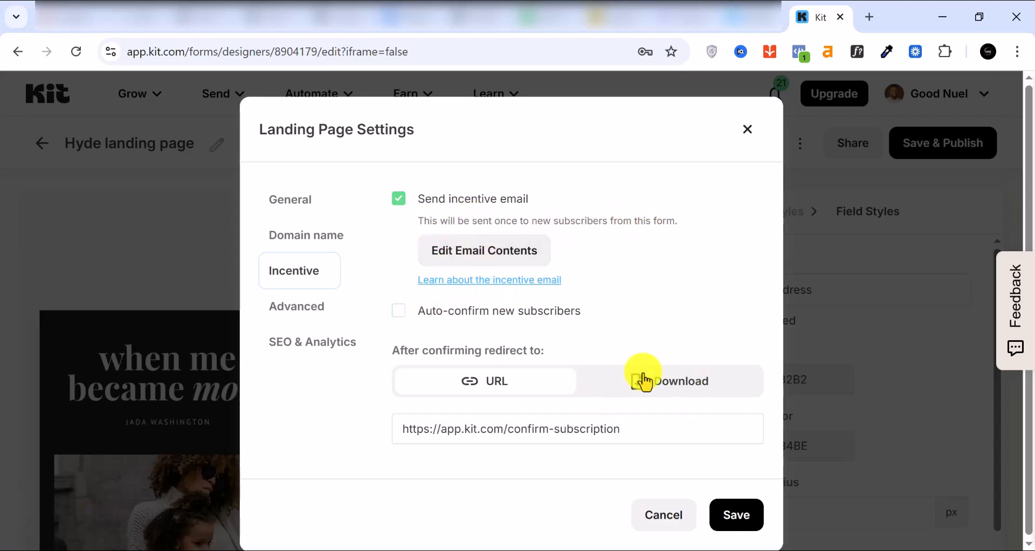
pyautogui.click(669, 388)
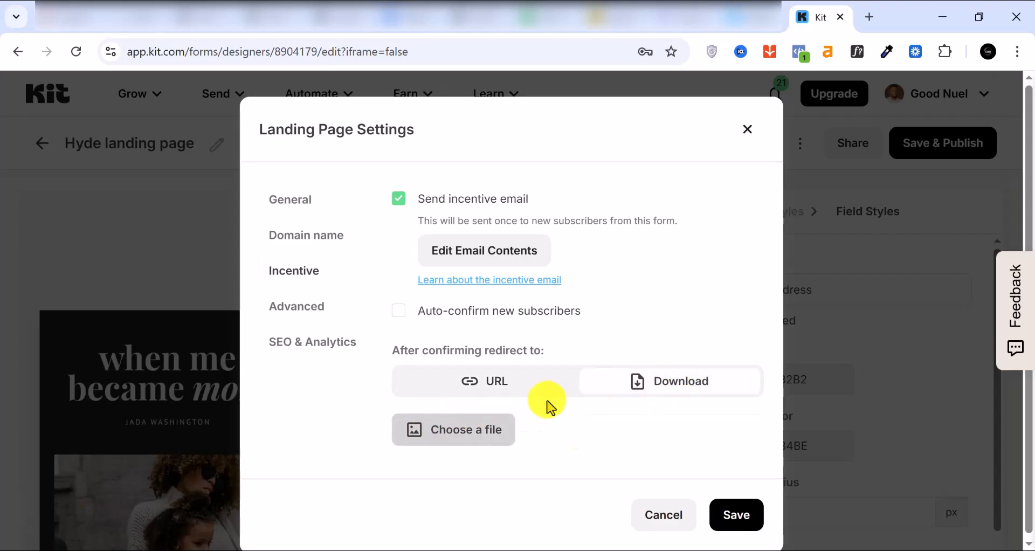
pyautogui.click(295, 319)
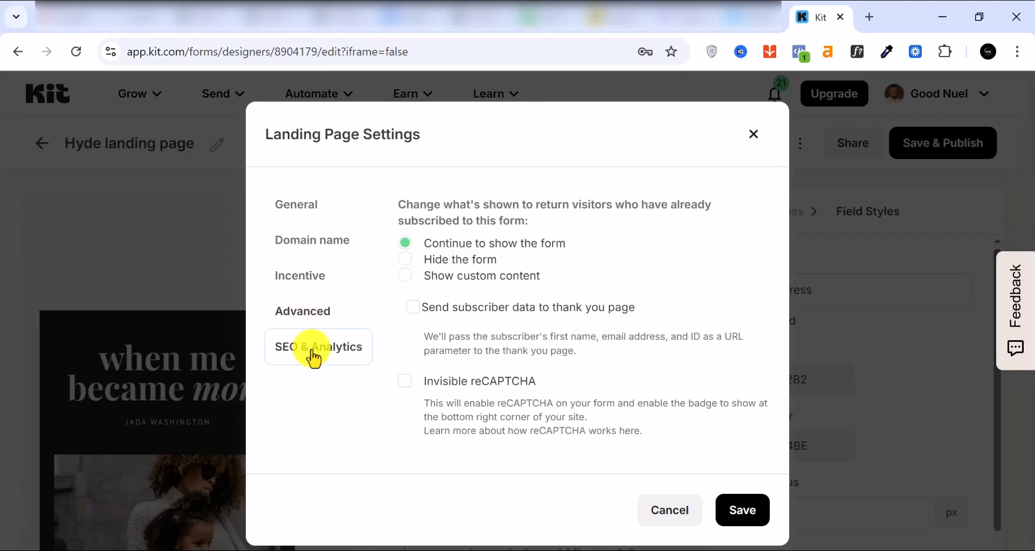
pyautogui.click(314, 356)
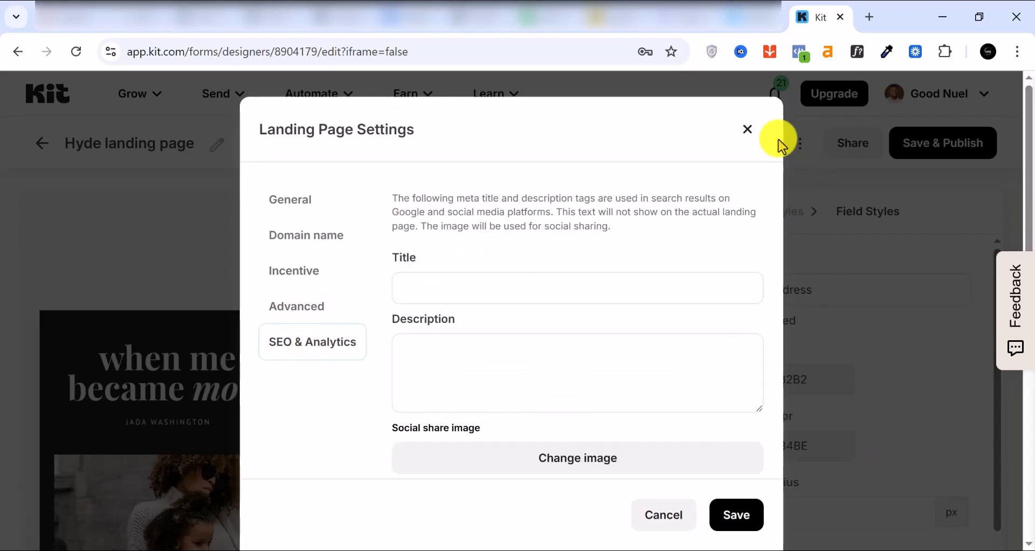
pyautogui.click(748, 129)
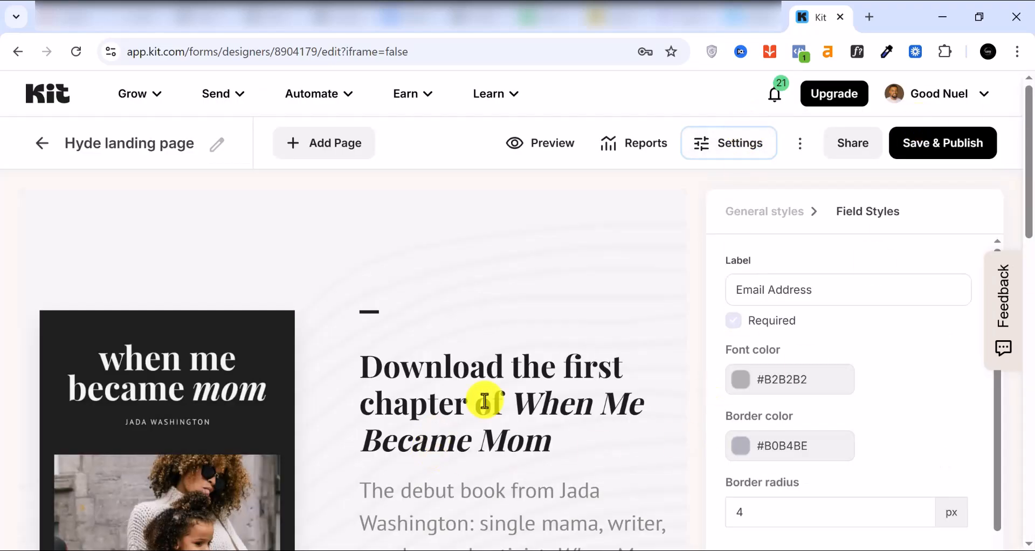
# Publish the Hyde landing page and copy its shareable link.
pyautogui.click(928, 147)
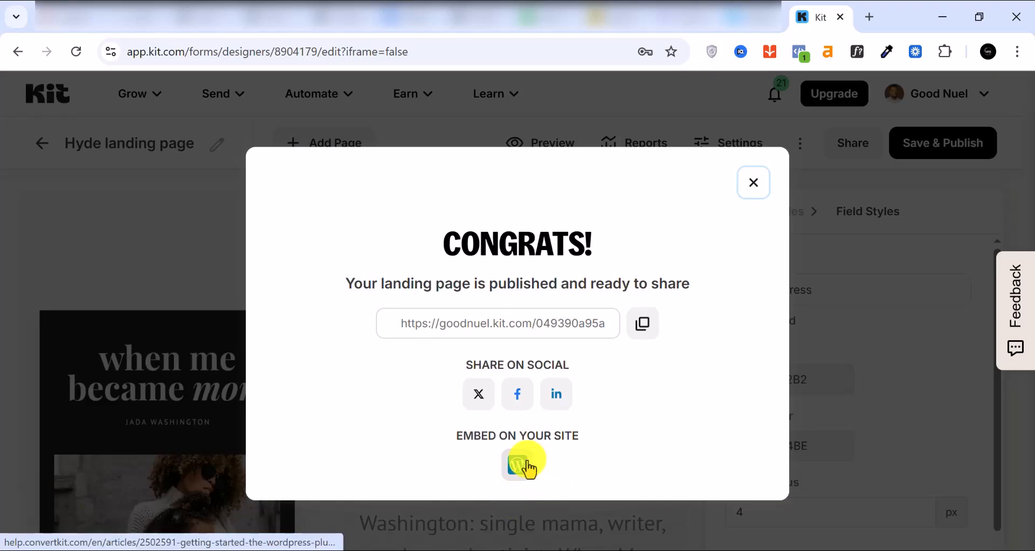
pyautogui.click(646, 332)
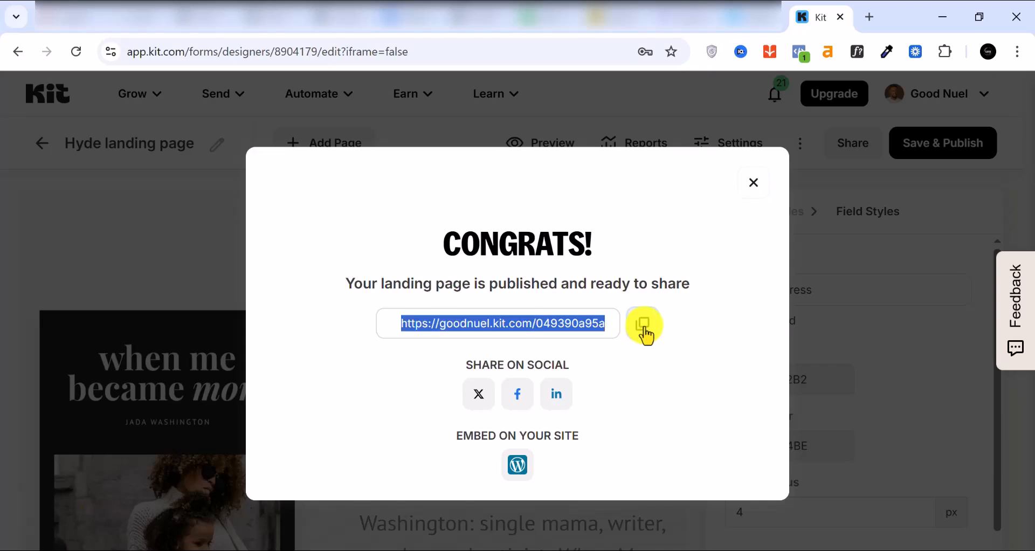
pyautogui.click(38, 547)
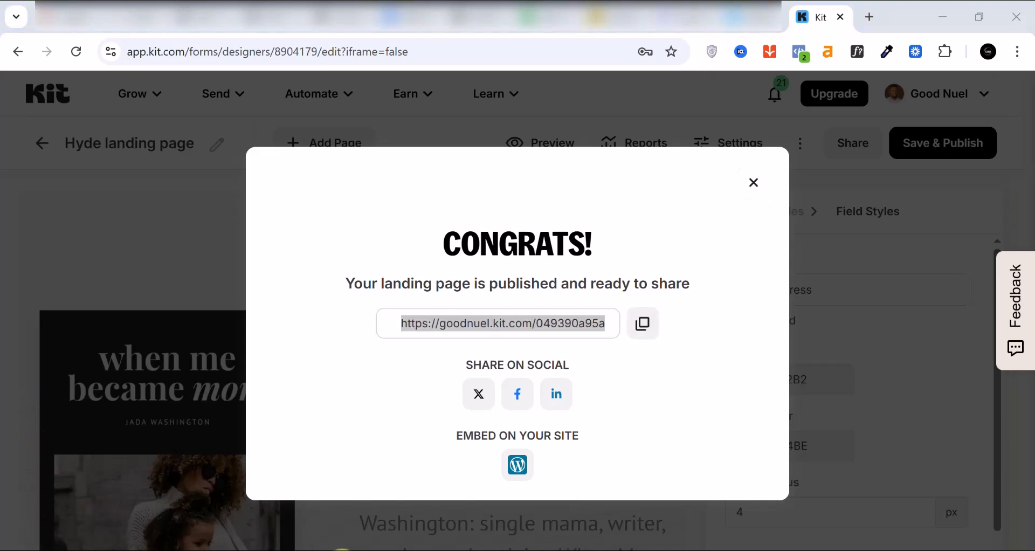
# Open the copied Hyde landing page link in a new incognito tab and check it live.
pyautogui.moveTo(328, 549)
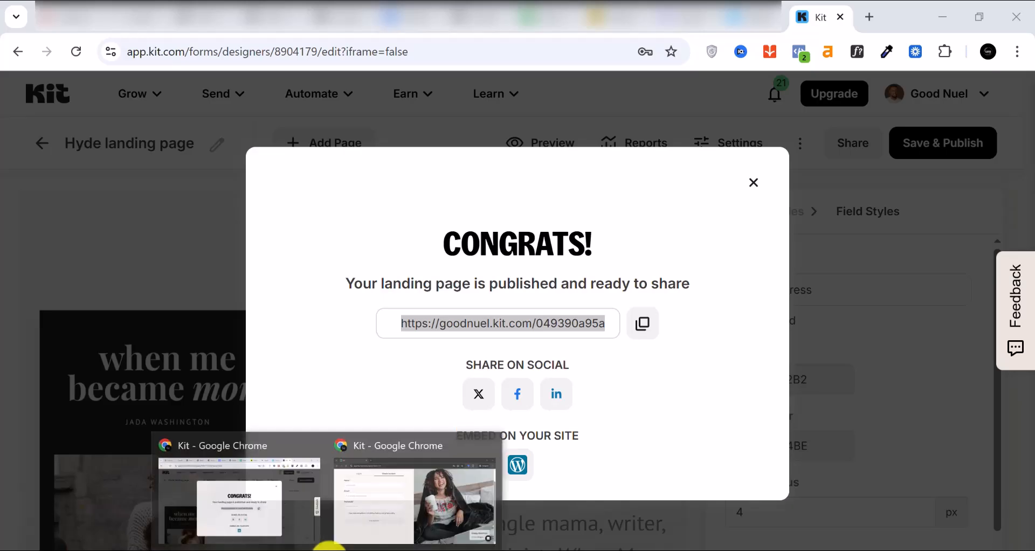
pyautogui.click(429, 527)
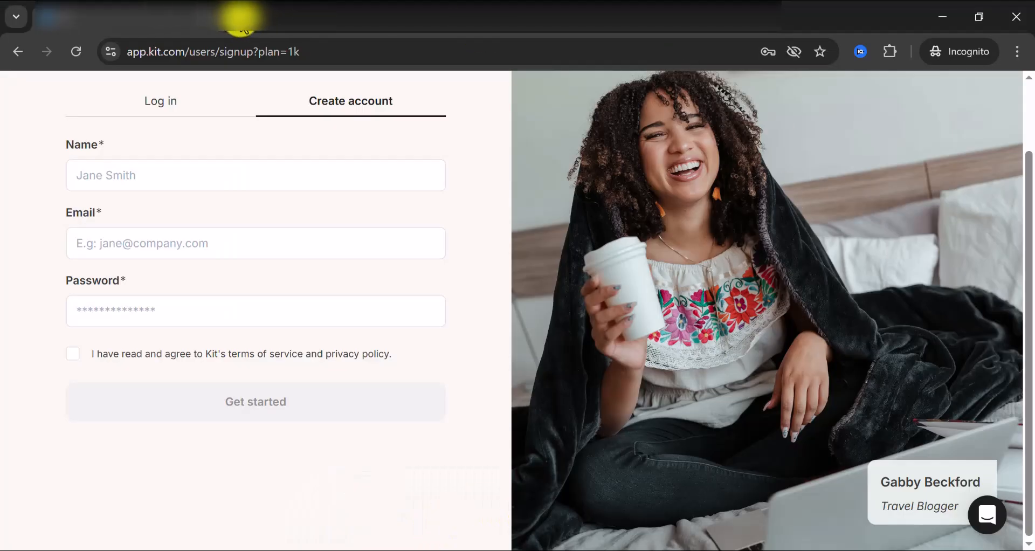
pyautogui.click(237, 18)
pyautogui.rightClick(223, 48)
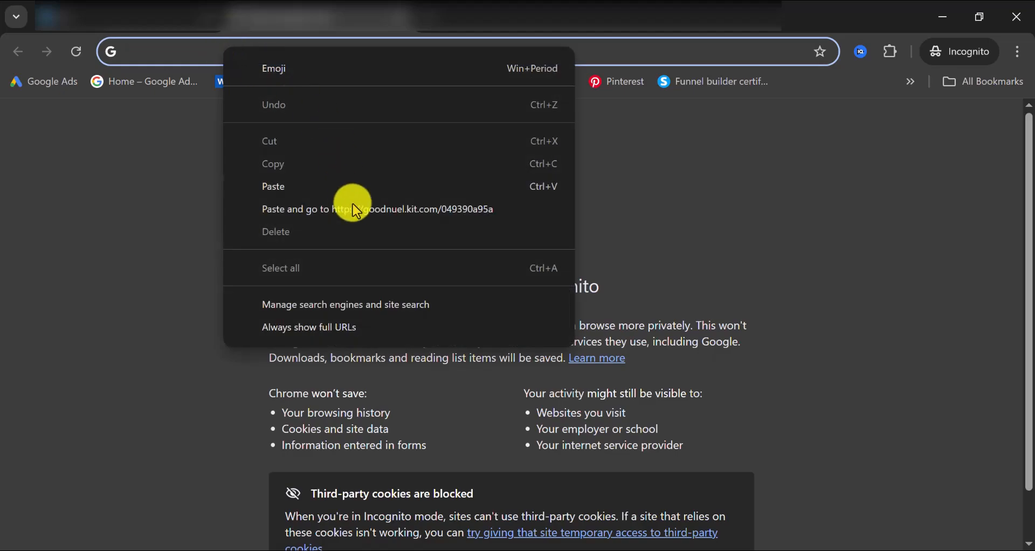
pyautogui.click(351, 207)
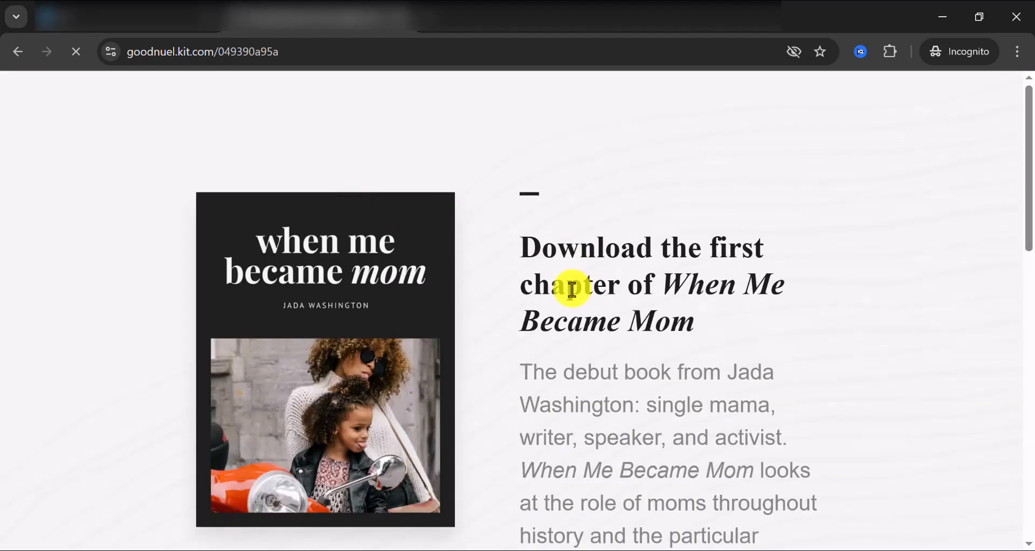
pyautogui.scroll(-5, 567, 287)
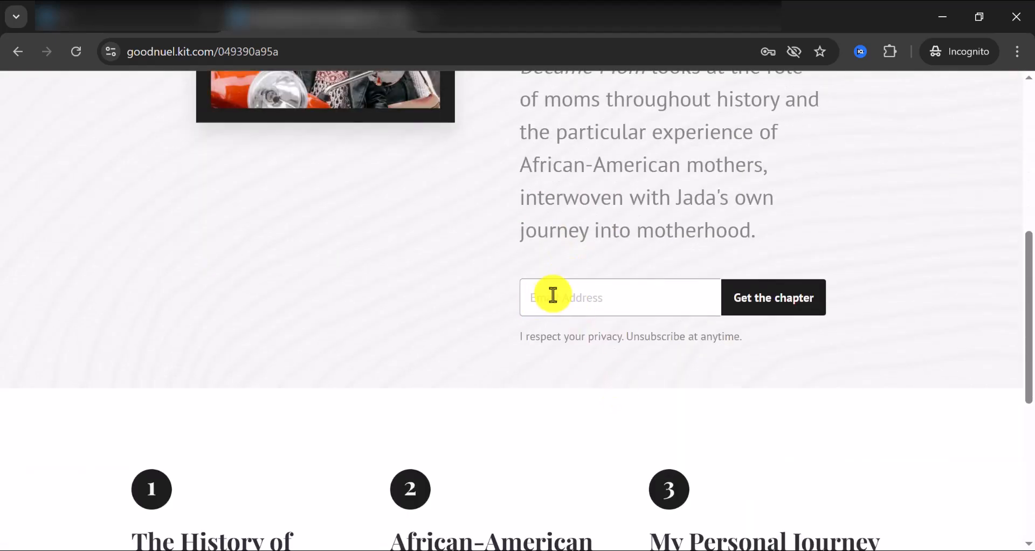
pyautogui.scroll(-7, 552, 295)
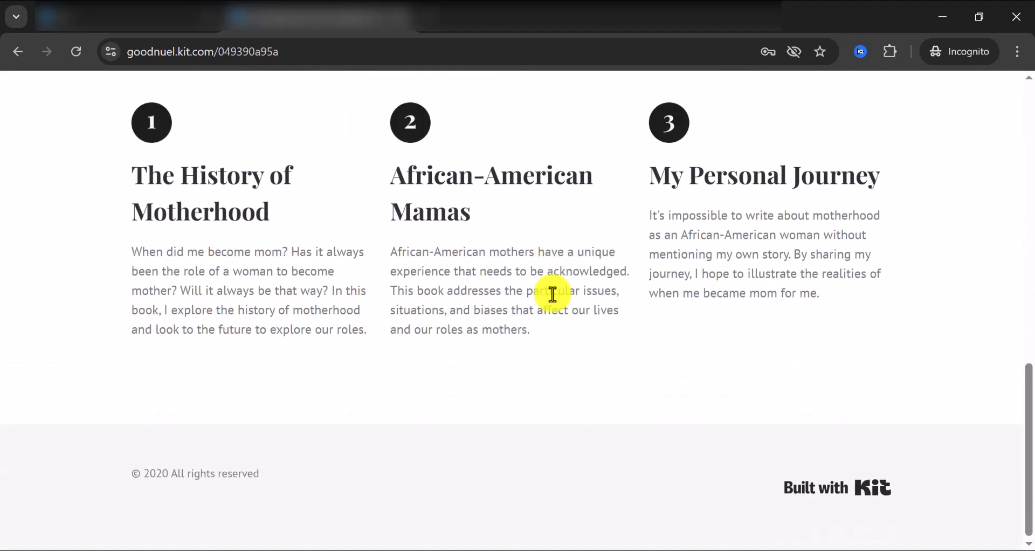
pyautogui.scroll(10, 553, 294)
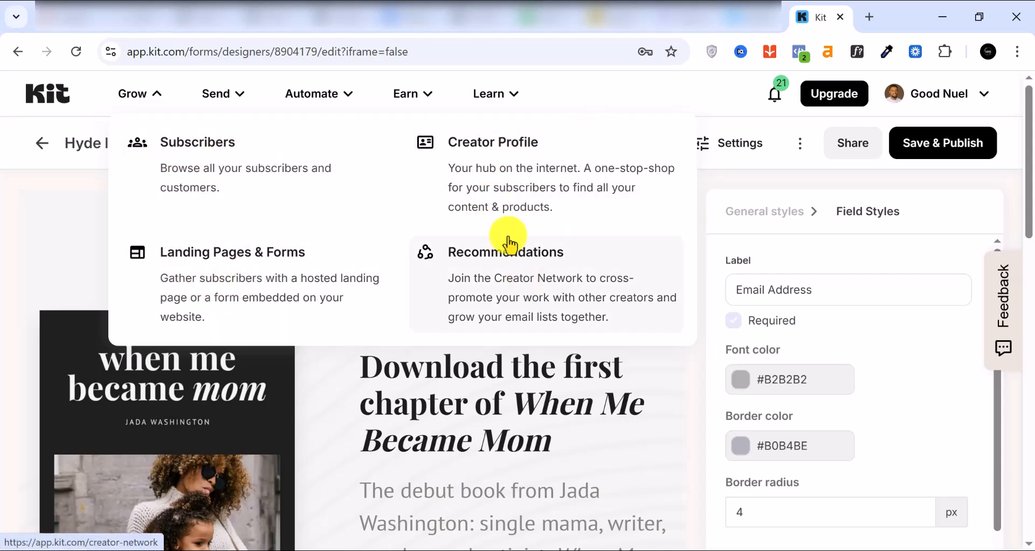
# Open Send > Email Templates and browse designs such as Escape, Bridge, Hufax and Grove.
pyautogui.click(226, 95)
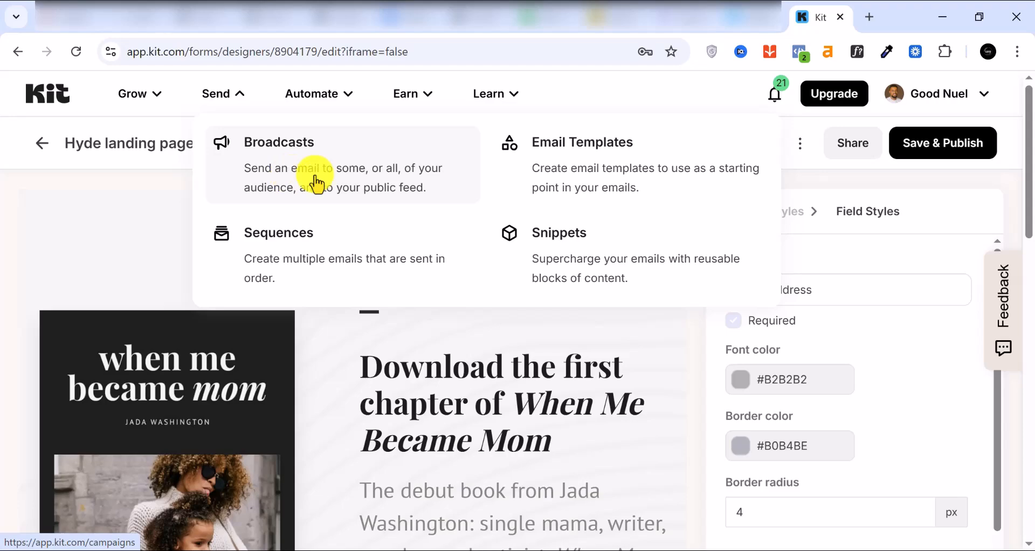
pyautogui.click(599, 185)
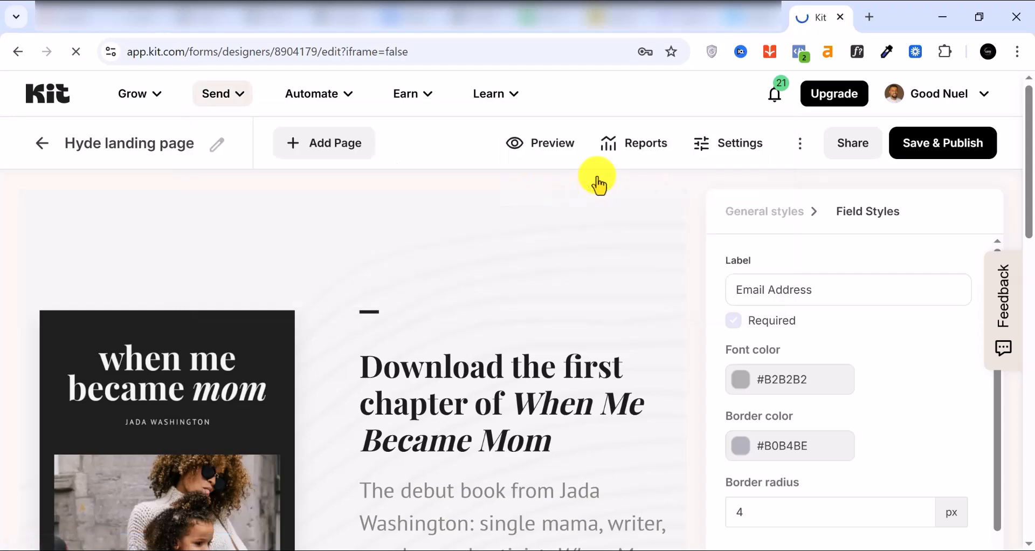
pyautogui.scroll(-6, 629, 415)
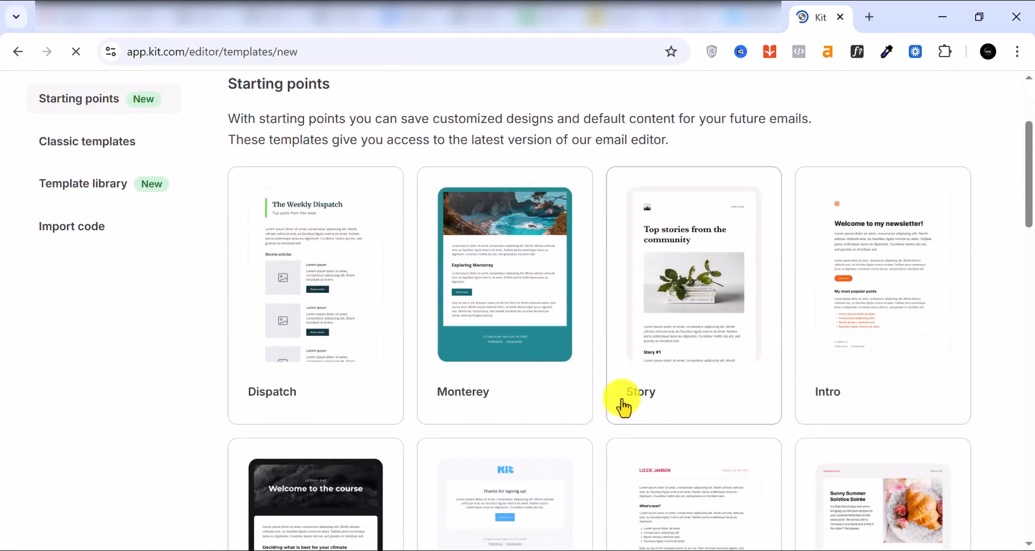
pyautogui.scroll(-6, 623, 405)
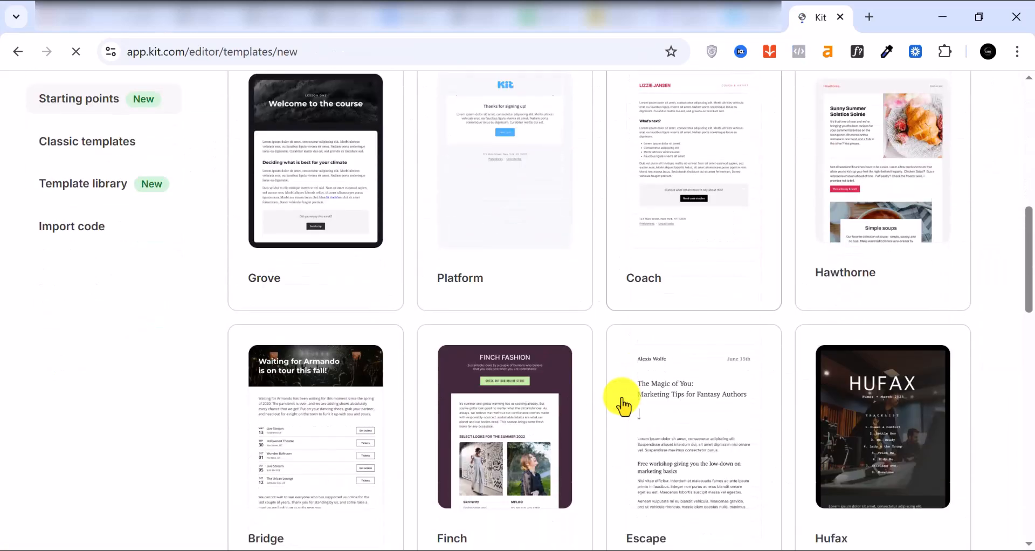
pyautogui.scroll(-7, 622, 397)
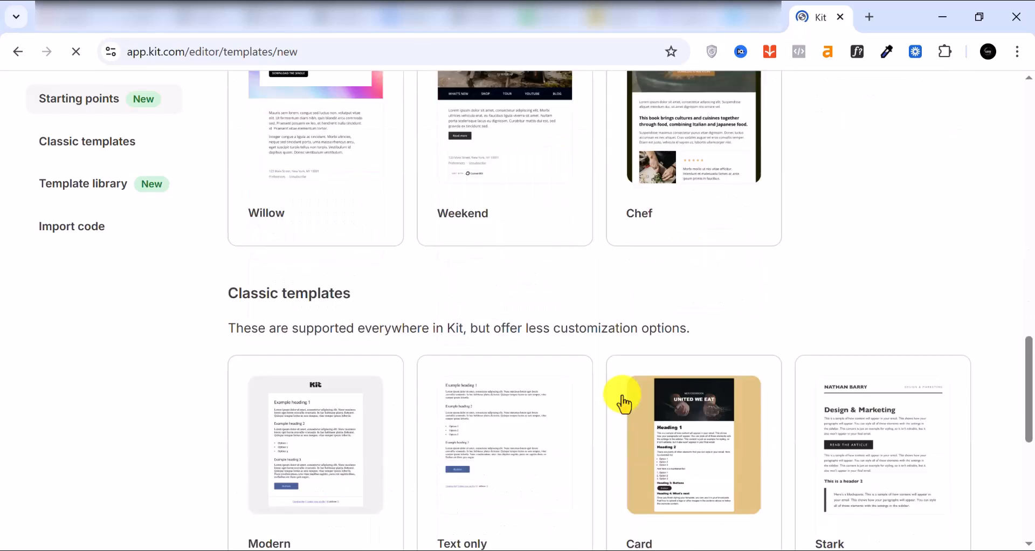
pyautogui.scroll(-8, 629, 410)
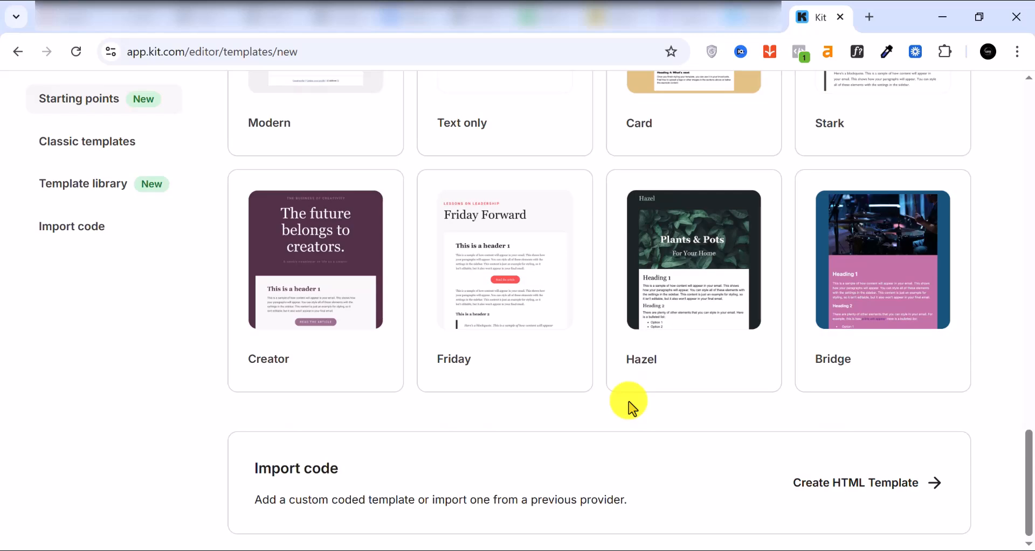
pyautogui.scroll(7, 629, 401)
pyautogui.scroll(8, 630, 409)
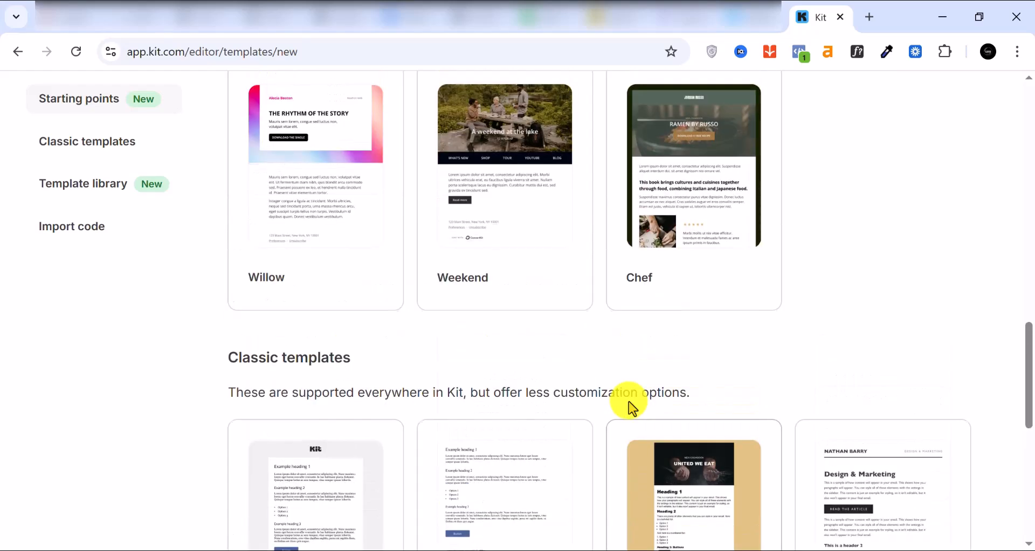
pyautogui.scroll(5, 628, 401)
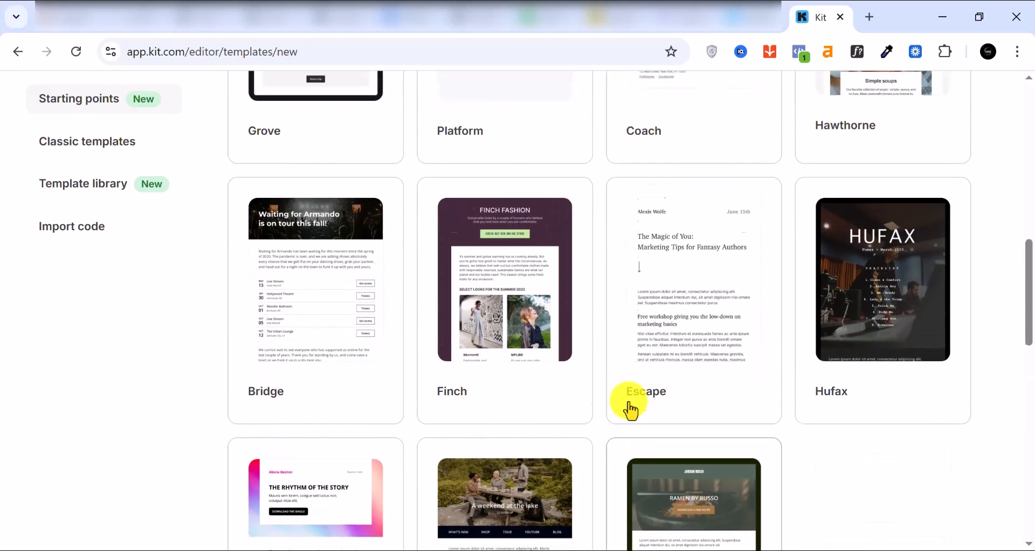
pyautogui.scroll(-2, 696, 469)
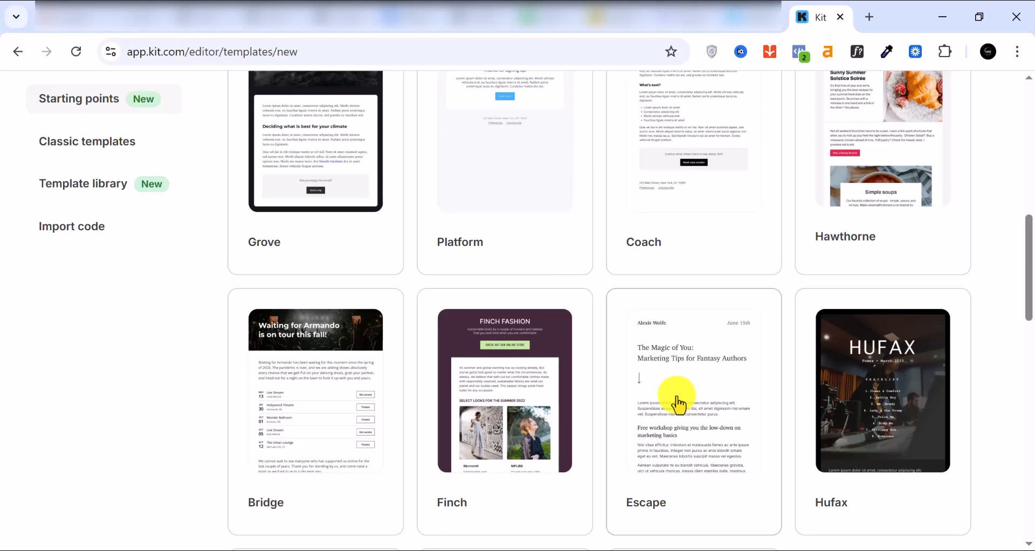
# Start a new email template from the Escape design and look over its footer block.
pyautogui.click(679, 404)
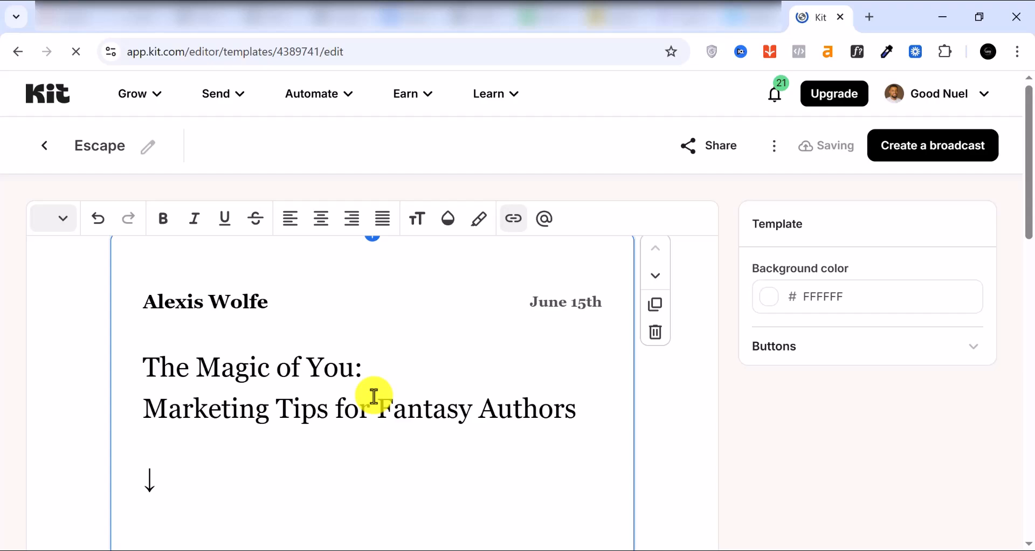
pyautogui.scroll(-6, 374, 397)
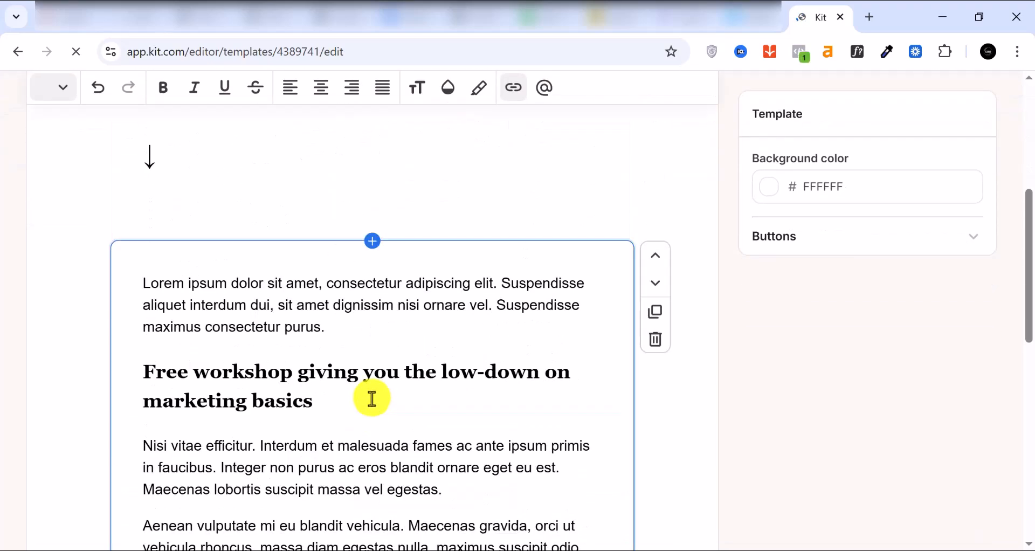
pyautogui.scroll(6, 372, 398)
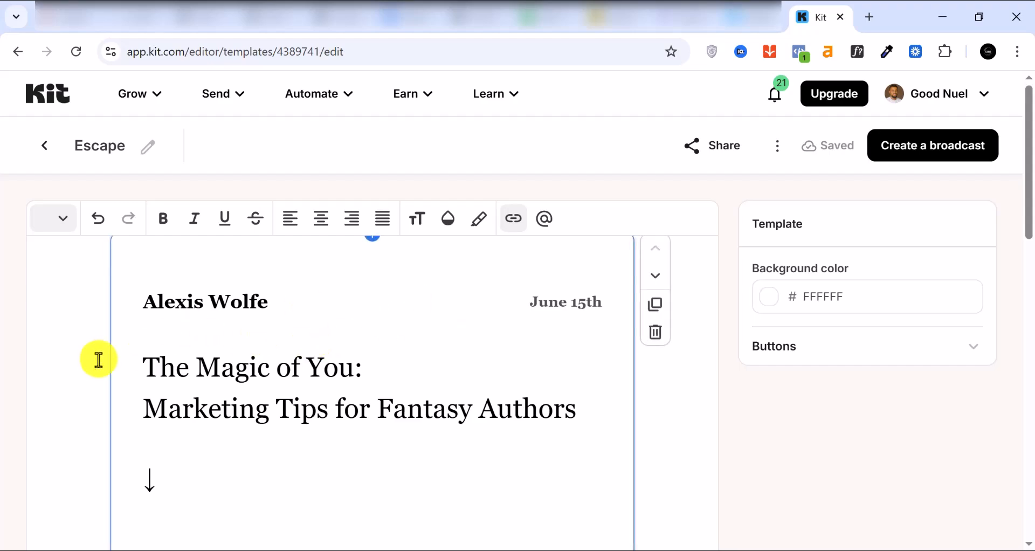
pyautogui.scroll(-2, 265, 380)
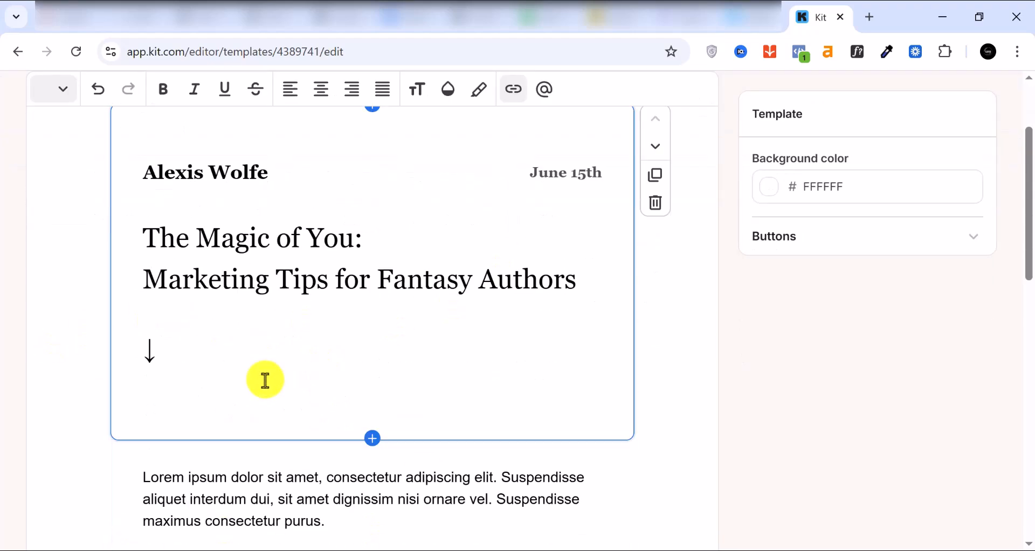
pyautogui.scroll(-4, 265, 380)
pyautogui.scroll(-1, 261, 372)
pyautogui.scroll(-5, 261, 376)
pyautogui.scroll(-2, 254, 367)
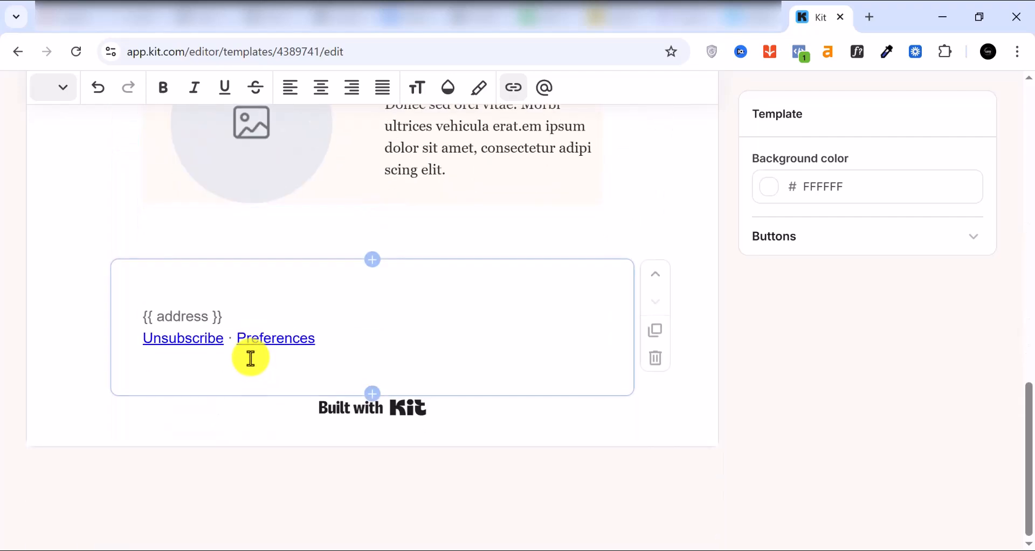
pyautogui.click(250, 359)
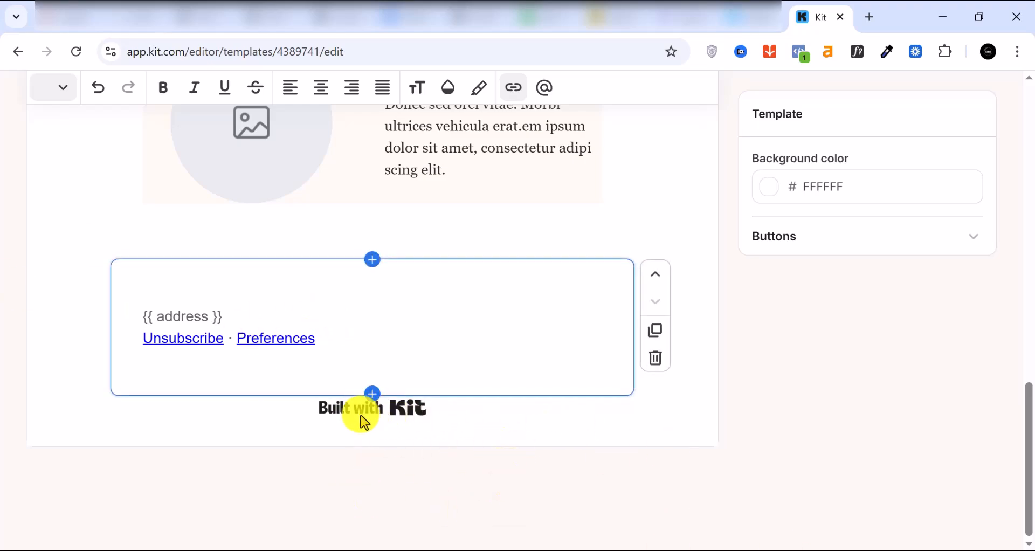
pyautogui.scroll(10, 451, 397)
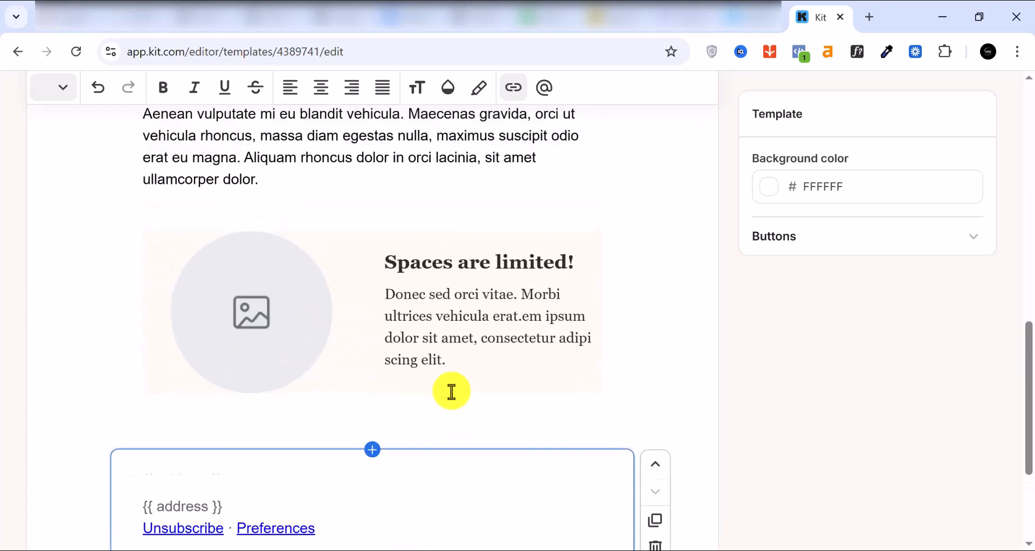
pyautogui.scroll(10, 452, 389)
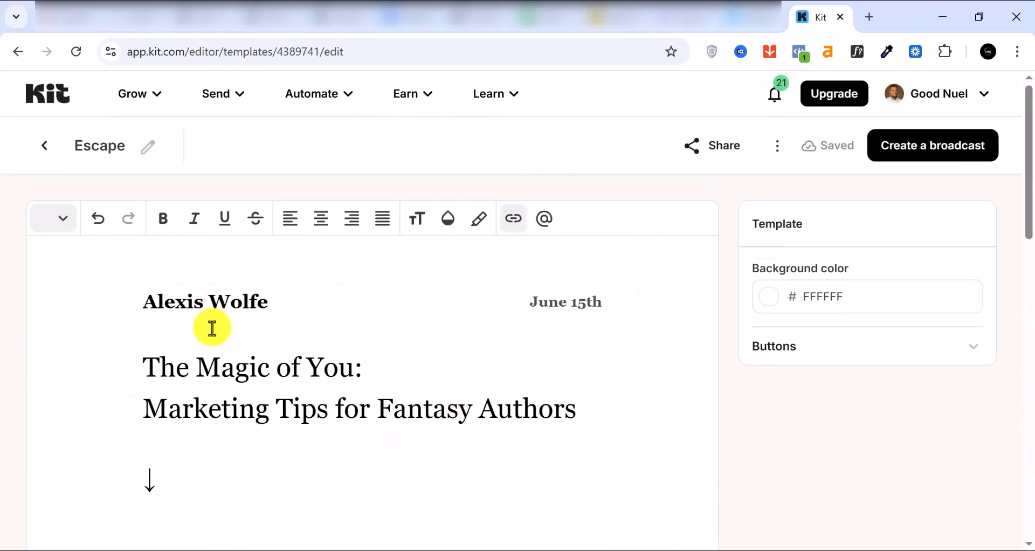
pyautogui.scroll(-2, 222, 402)
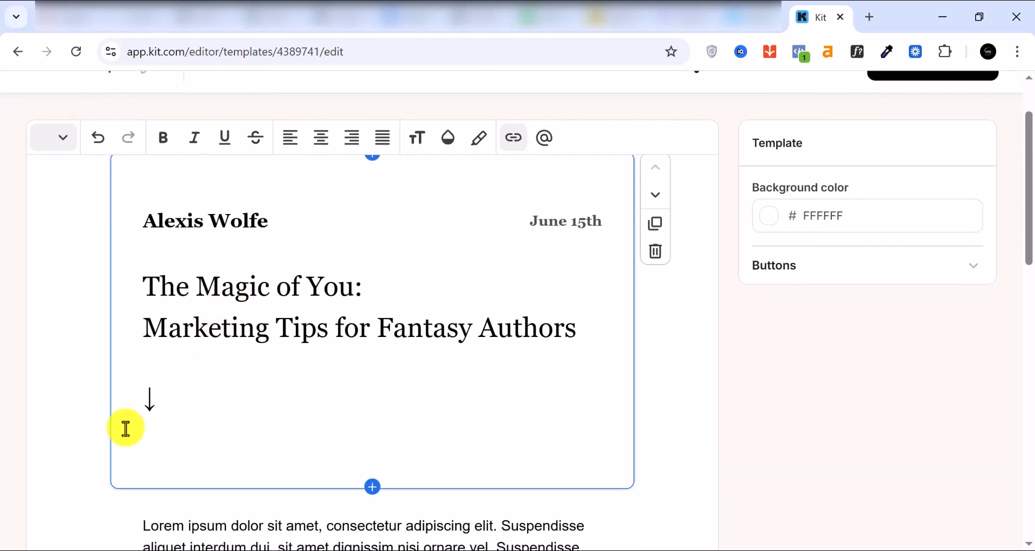
pyautogui.scroll(2, 231, 259)
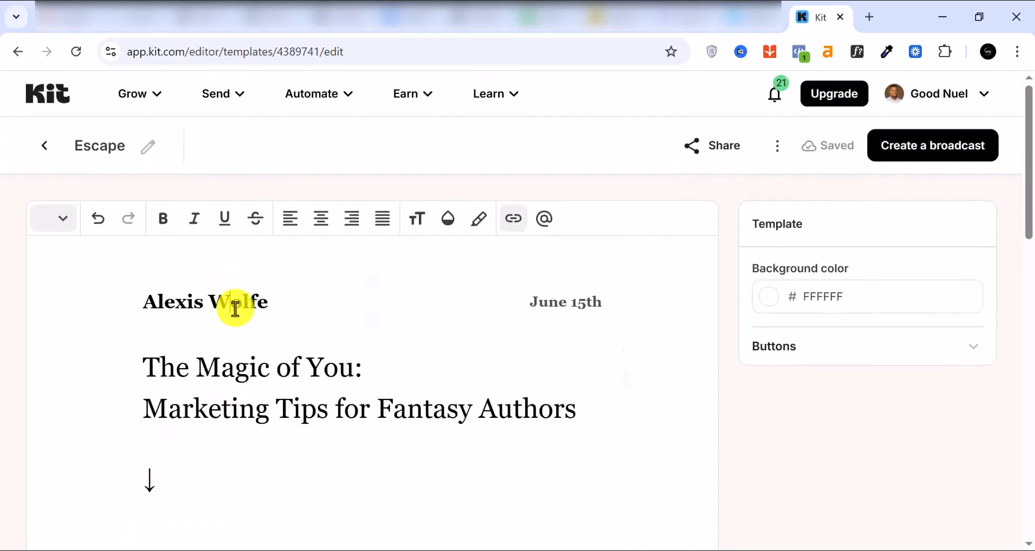
# Delete the author name and date block above the title.
pyautogui.tripleClick(235, 309)
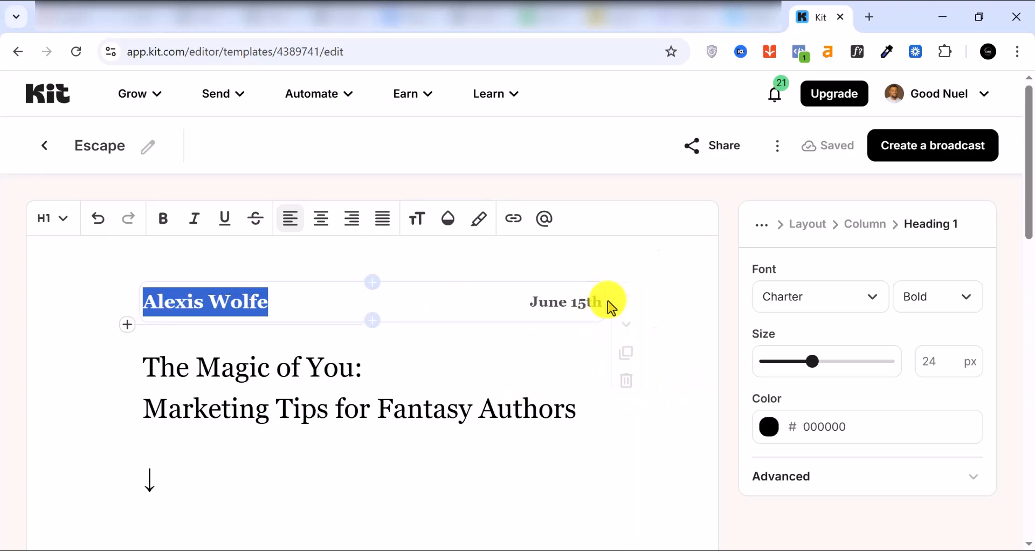
pyautogui.click(626, 379)
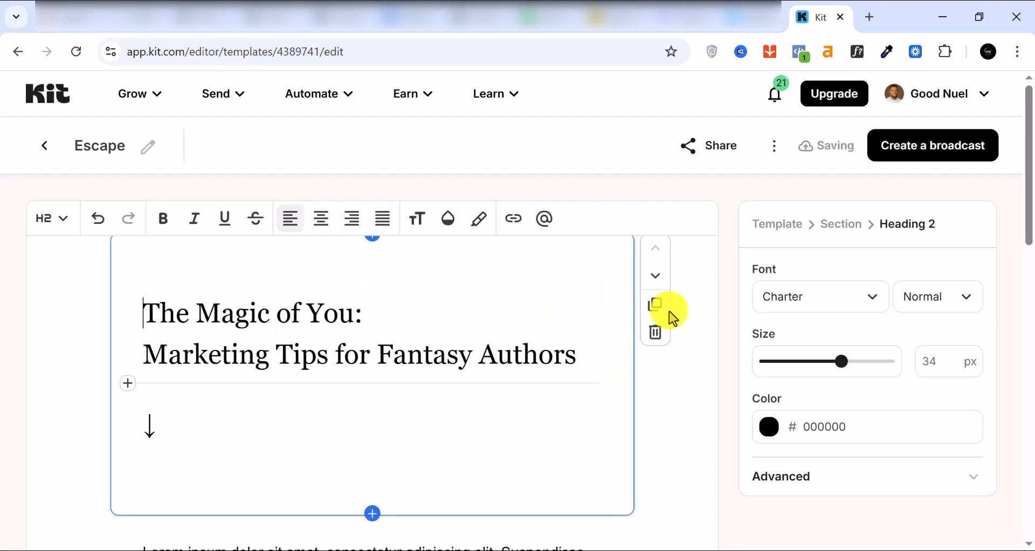
pyautogui.scroll(-9, 426, 353)
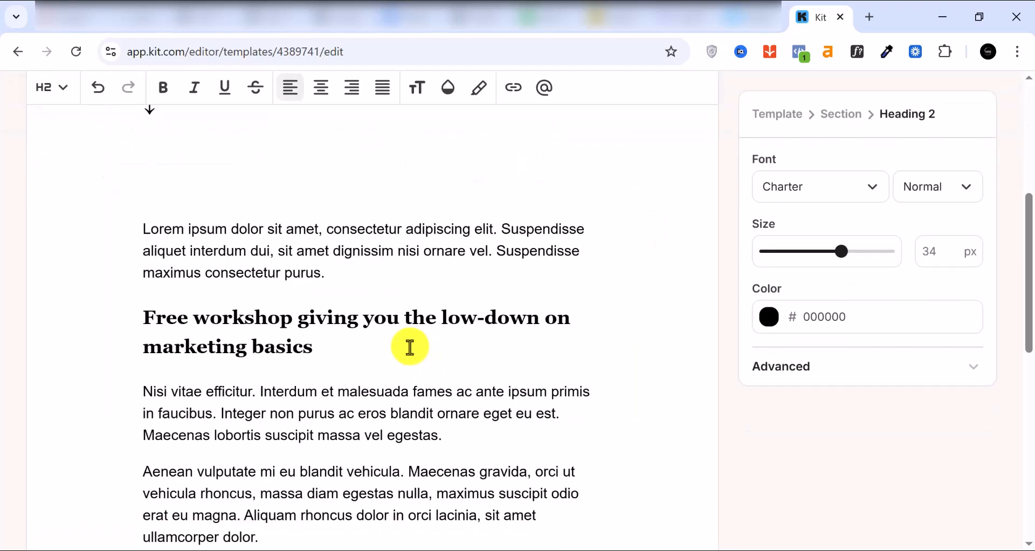
pyautogui.scroll(-5, 404, 338)
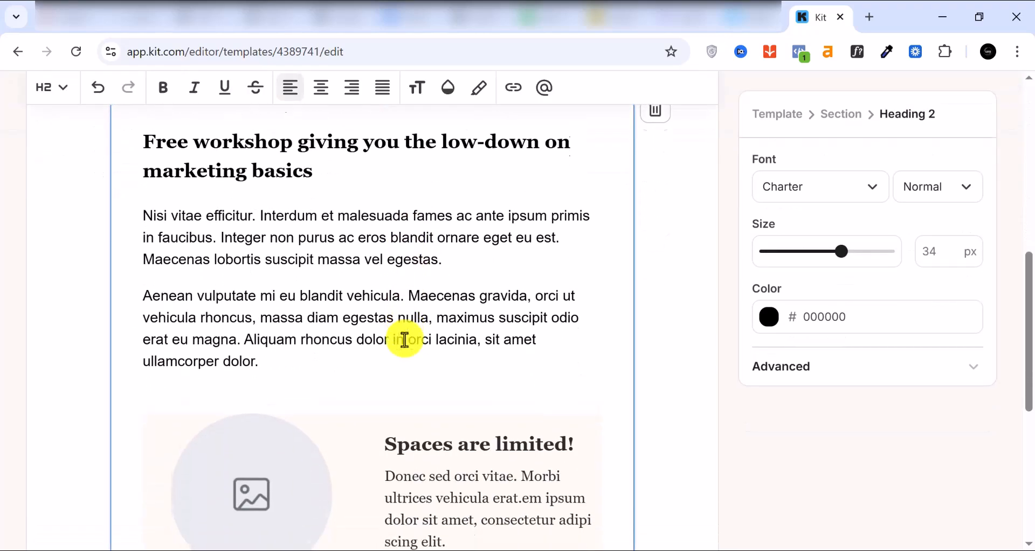
pyautogui.scroll(9, 317, 335)
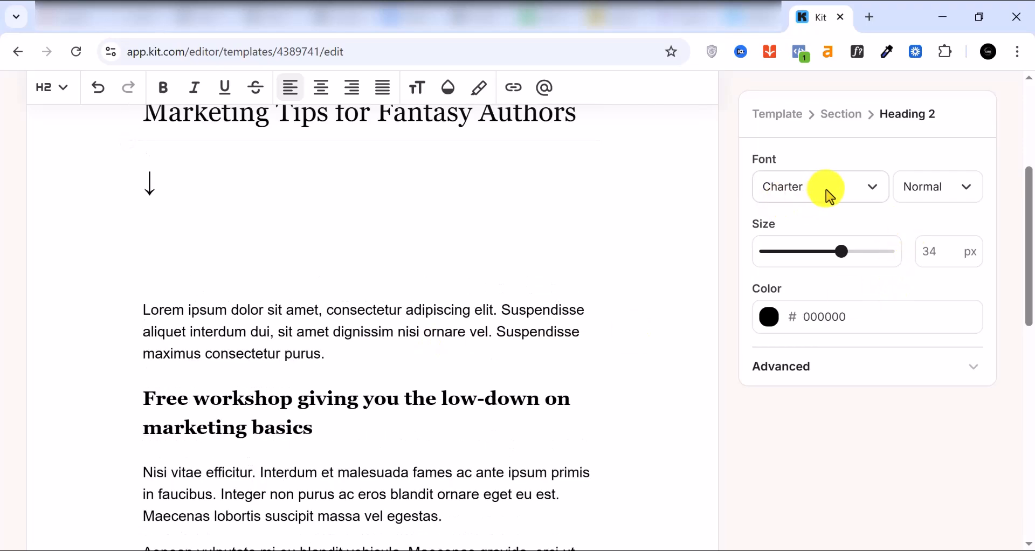
# Review the title's font options and keep its weight at Normal.
pyautogui.click(862, 199)
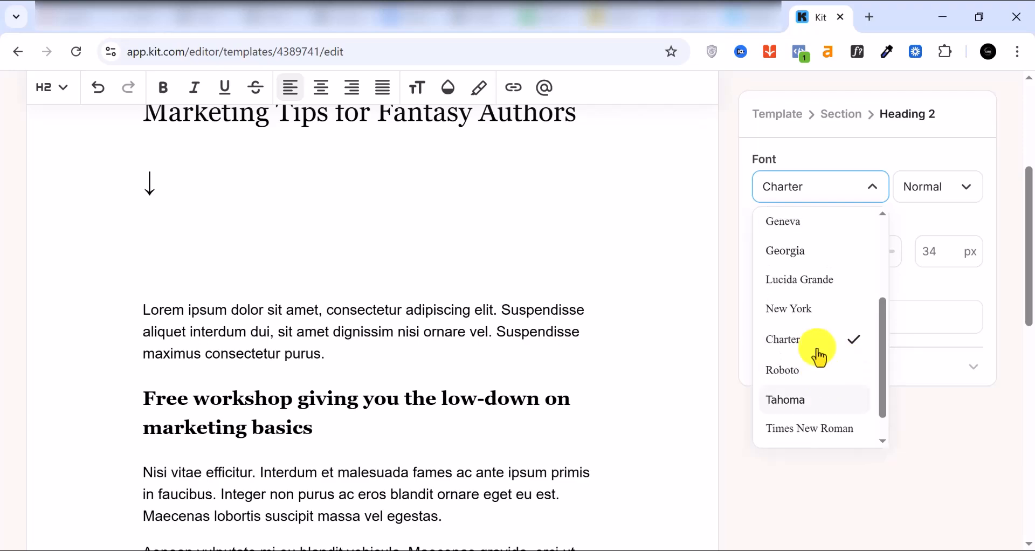
pyautogui.scroll(-1, 827, 358)
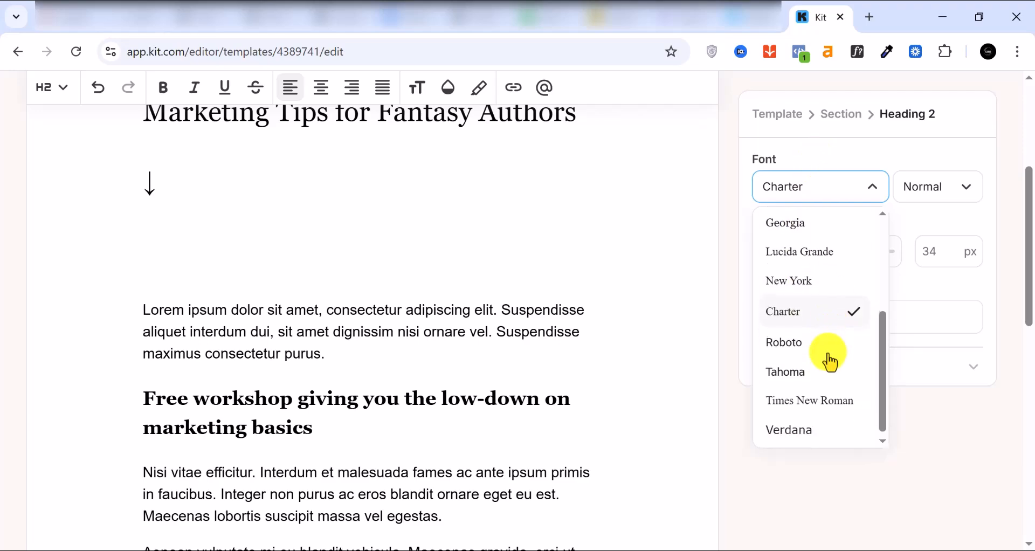
pyautogui.scroll(3, 825, 358)
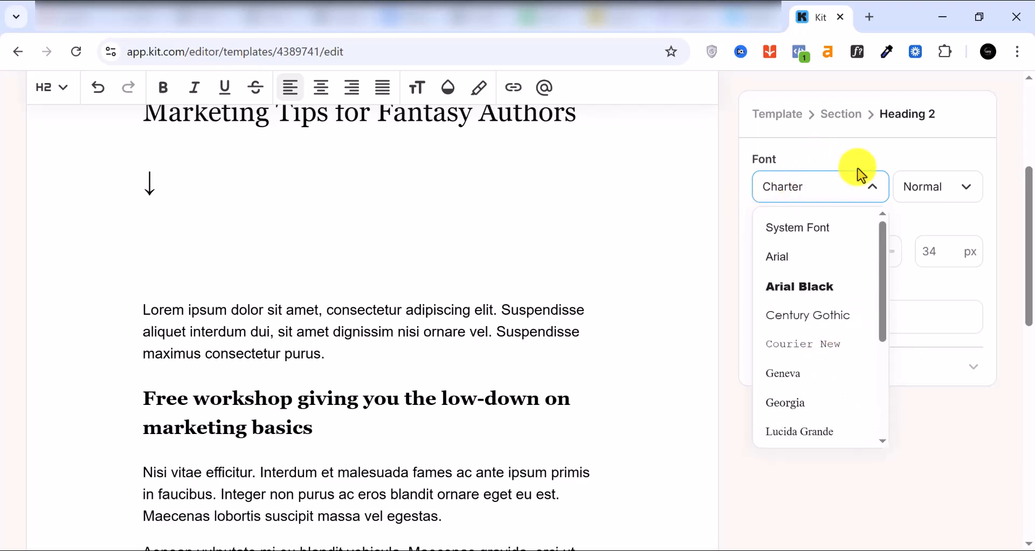
pyautogui.click(952, 186)
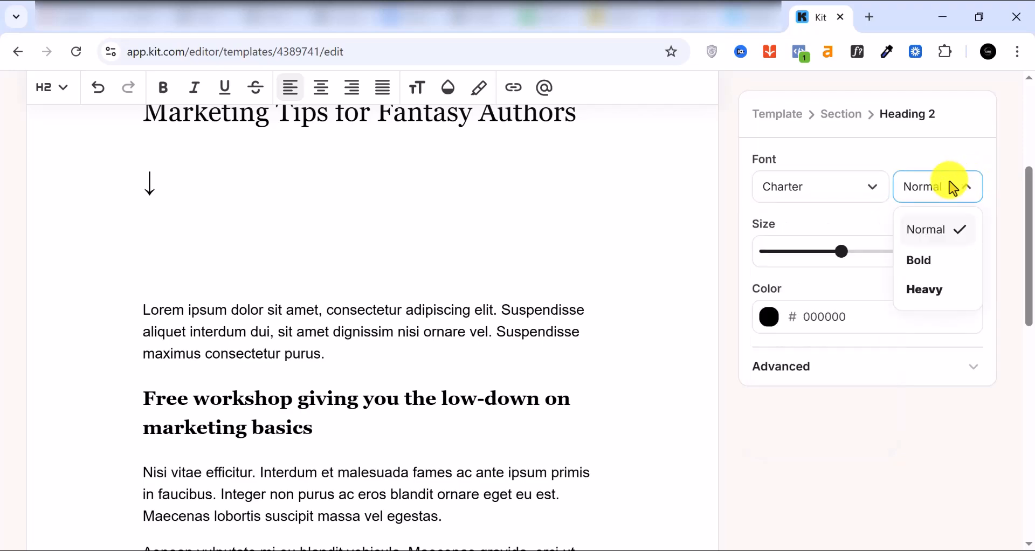
pyautogui.click(946, 198)
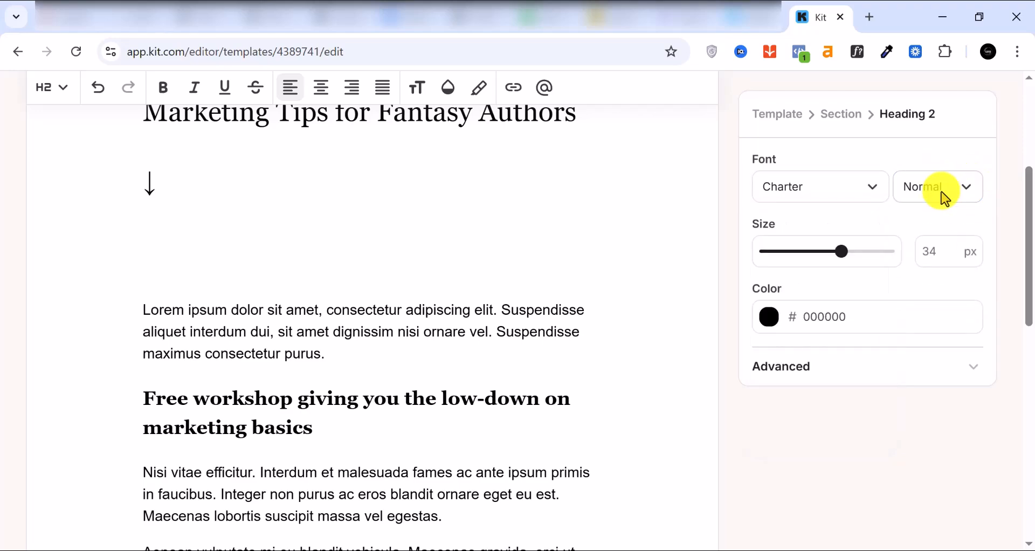
pyautogui.scroll(5, 407, 273)
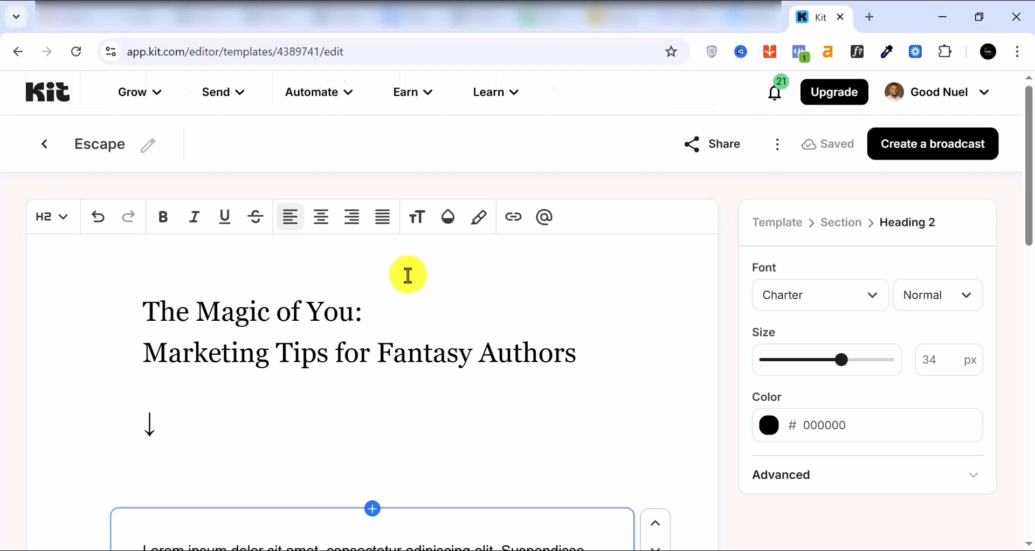
pyautogui.scroll(-8, 407, 273)
pyautogui.scroll(-7, 407, 276)
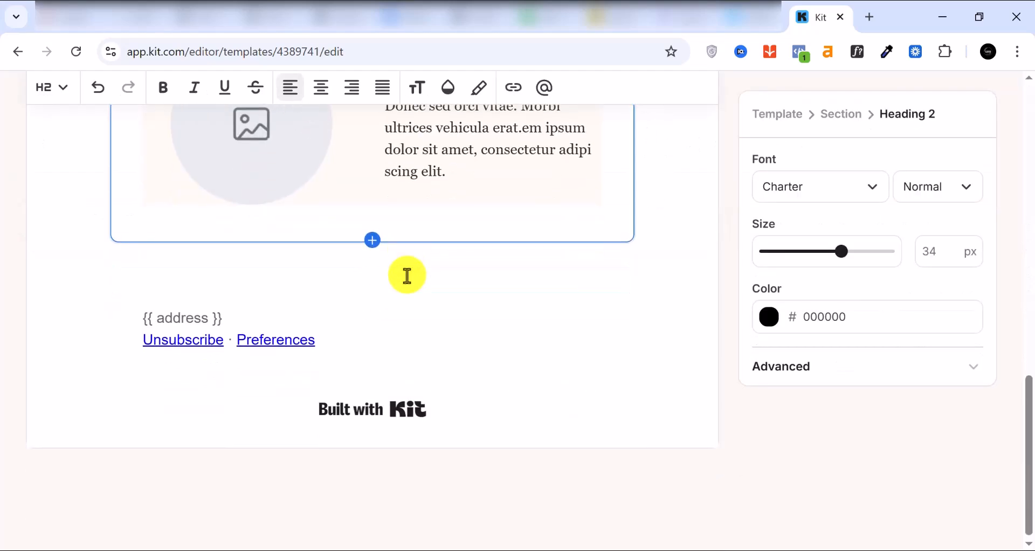
pyautogui.scroll(1, 407, 276)
pyautogui.scroll(10, 408, 276)
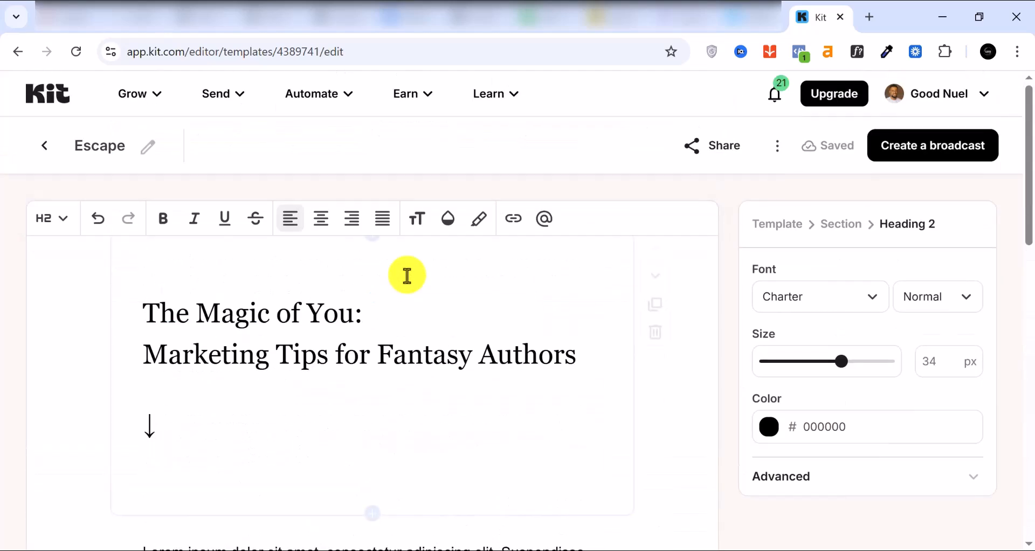
# Create a broadcast from the template and dismiss the Broadcast created notice.
pyautogui.click(930, 154)
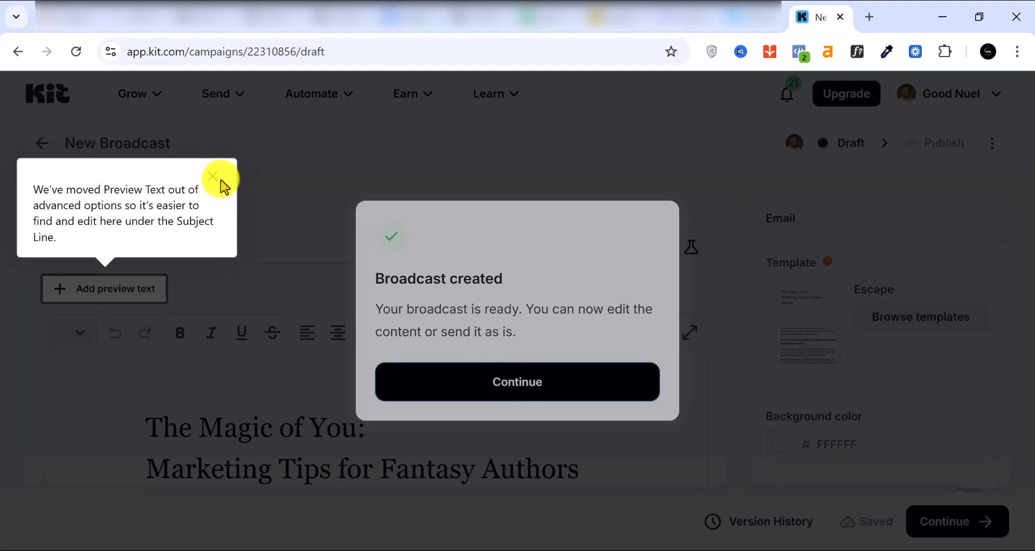
pyautogui.click(241, 213)
pyautogui.scroll(-2, 949, 444)
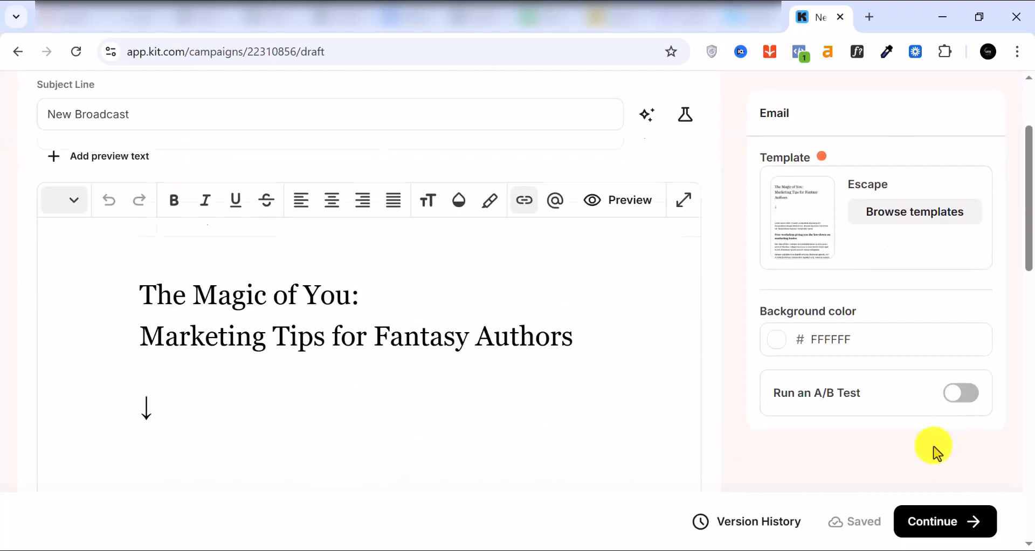
pyautogui.scroll(-2, 937, 447)
pyautogui.scroll(-2, 850, 399)
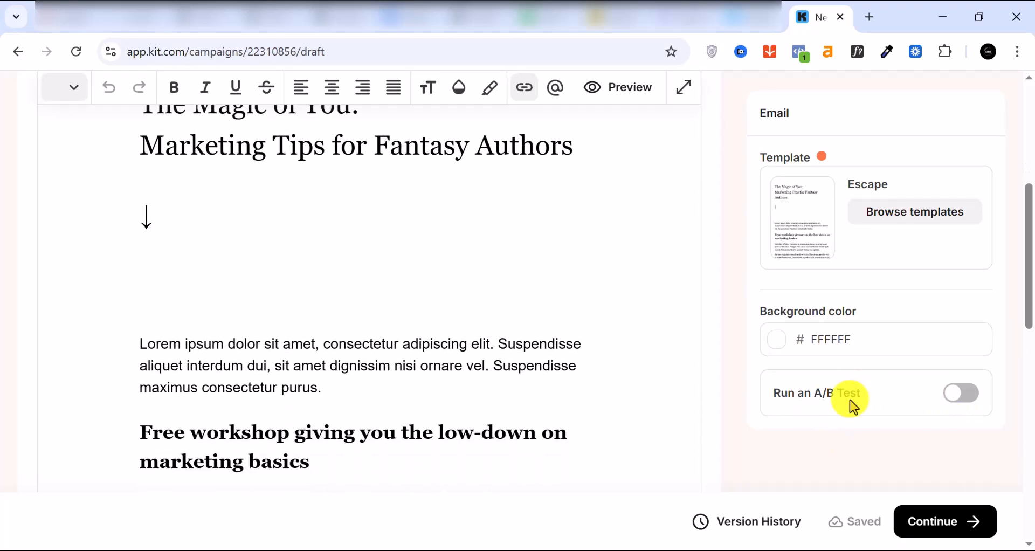
pyautogui.scroll(4, 829, 370)
pyautogui.scroll(3, 64, 201)
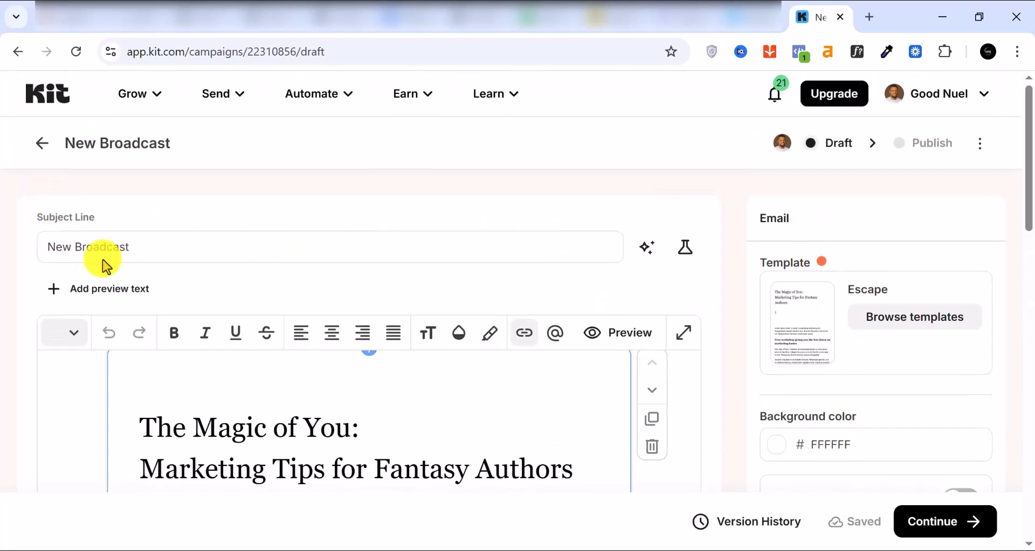
# Change the broadcast subject line to 'Hell There'.
pyautogui.tripleClick(108, 246)
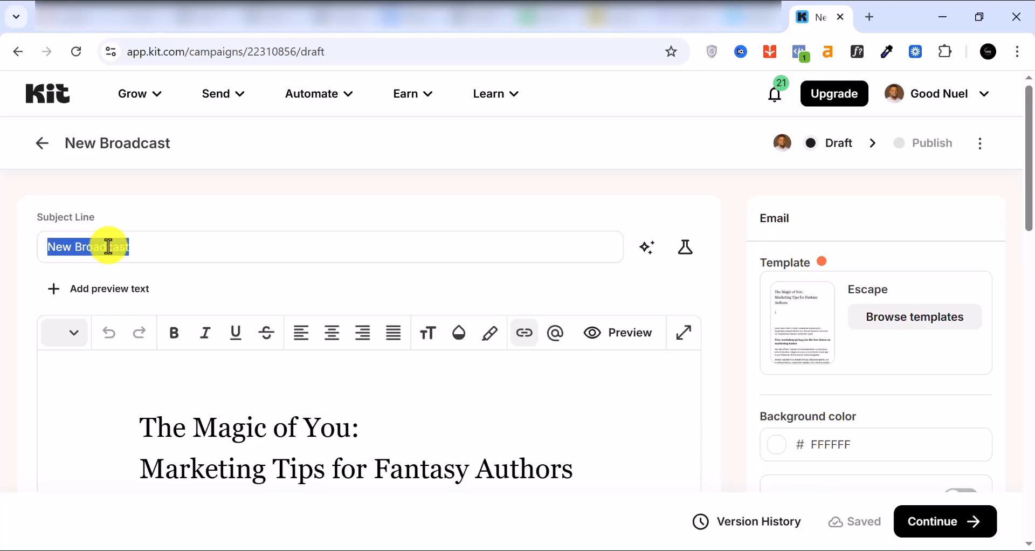
pyautogui.write('Hell There')
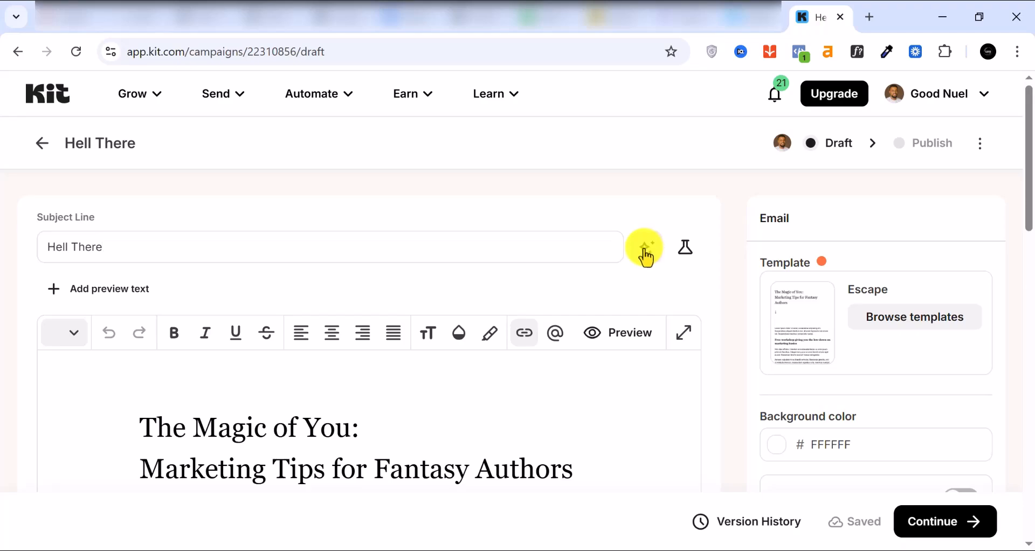
pyautogui.scroll(-5, 178, 298)
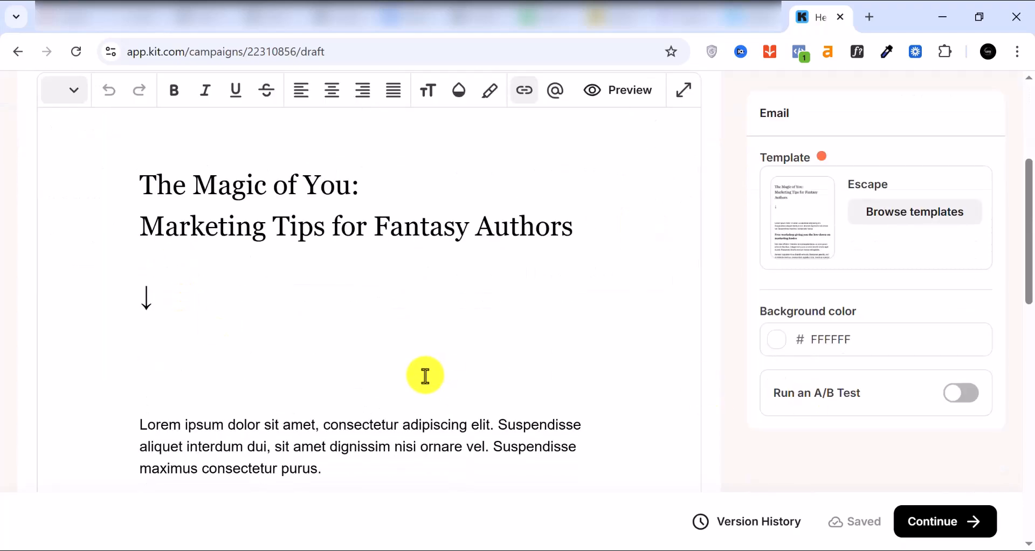
pyautogui.scroll(-8, 405, 370)
pyautogui.scroll(-6, 395, 356)
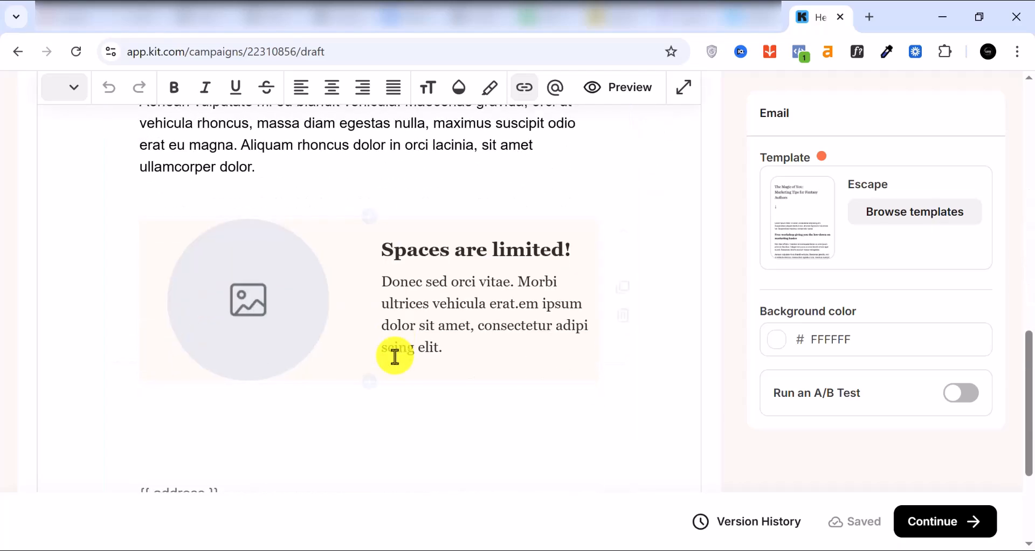
pyautogui.scroll(14, 393, 358)
pyautogui.scroll(4, 561, 310)
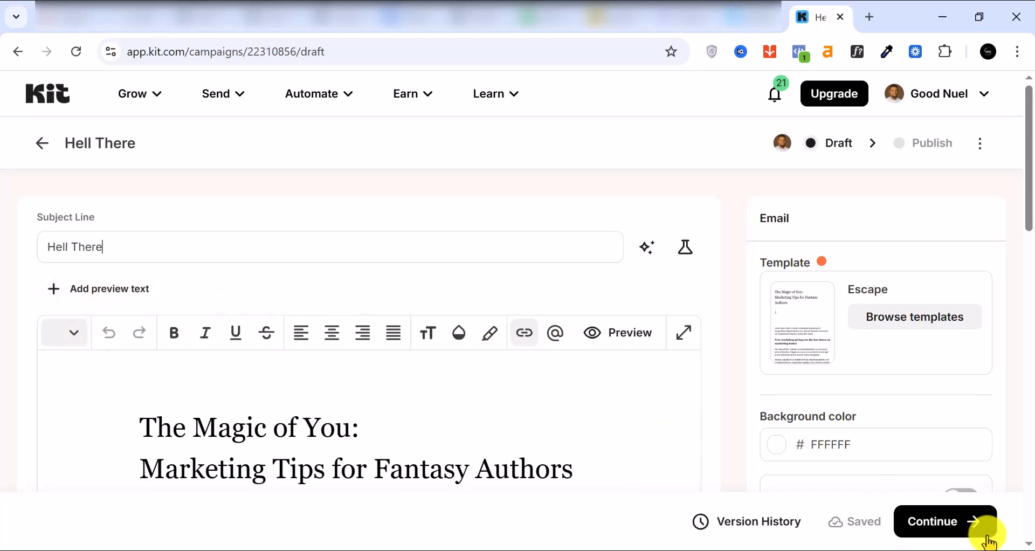
# Continue to Publish Broadcast and turn on Send email to All Subscribers (14 subscribers).
pyautogui.click(946, 526)
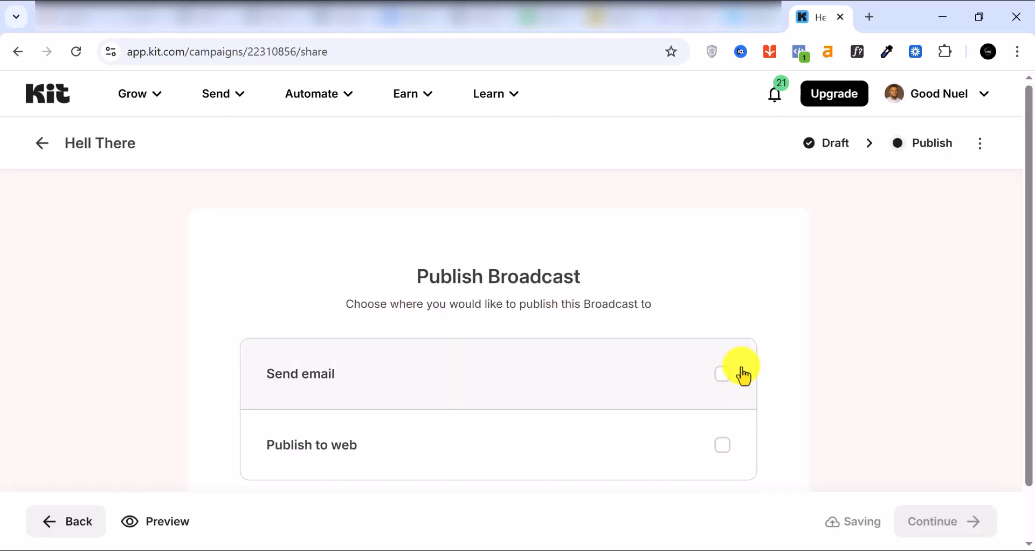
pyautogui.scroll(-1, 723, 395)
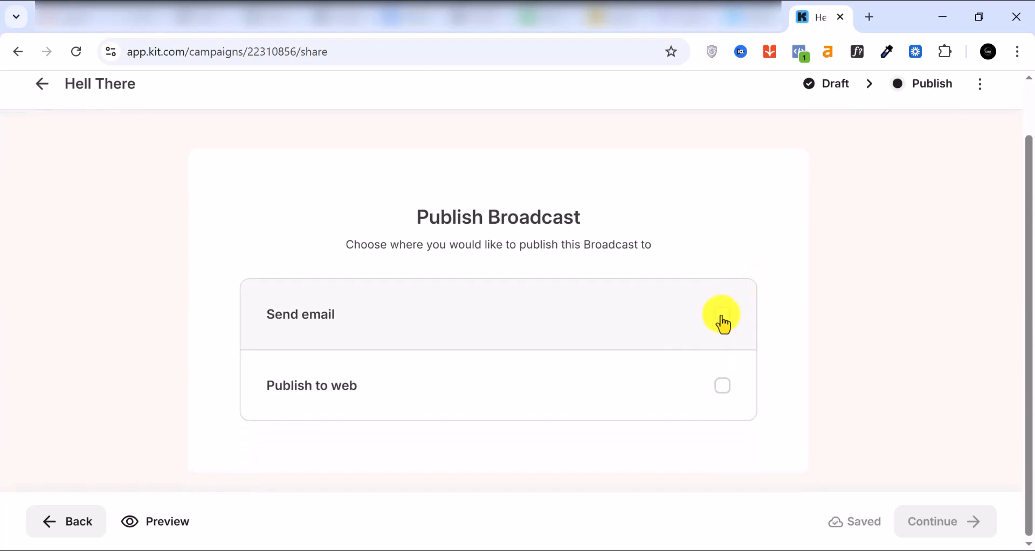
pyautogui.click(722, 324)
pyautogui.scroll(-1, 668, 343)
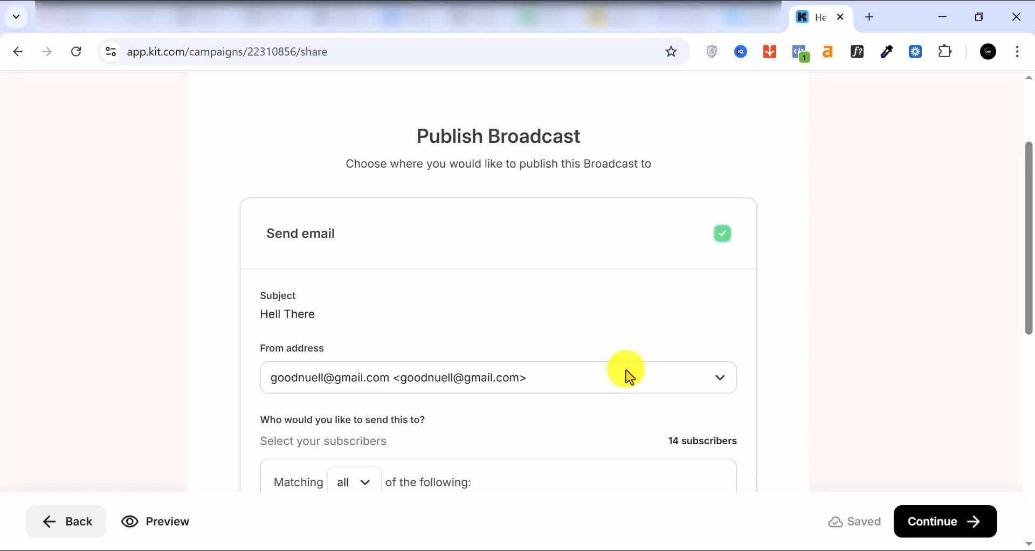
pyautogui.scroll(-1, 570, 353)
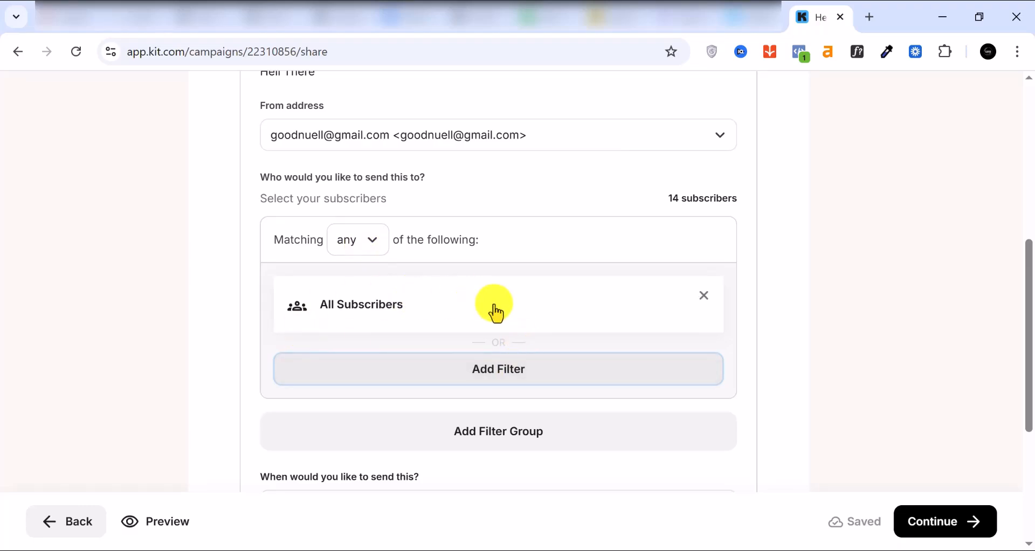
# Remove the All Subscribers recipient filter and start a new Email Address filter.
pyautogui.click(701, 306)
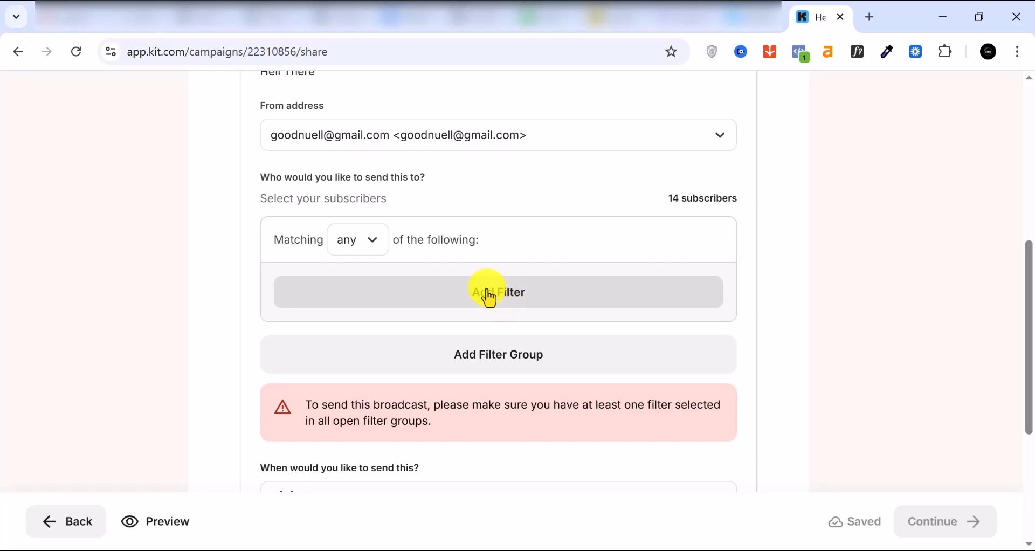
pyautogui.click(489, 297)
pyautogui.click(505, 312)
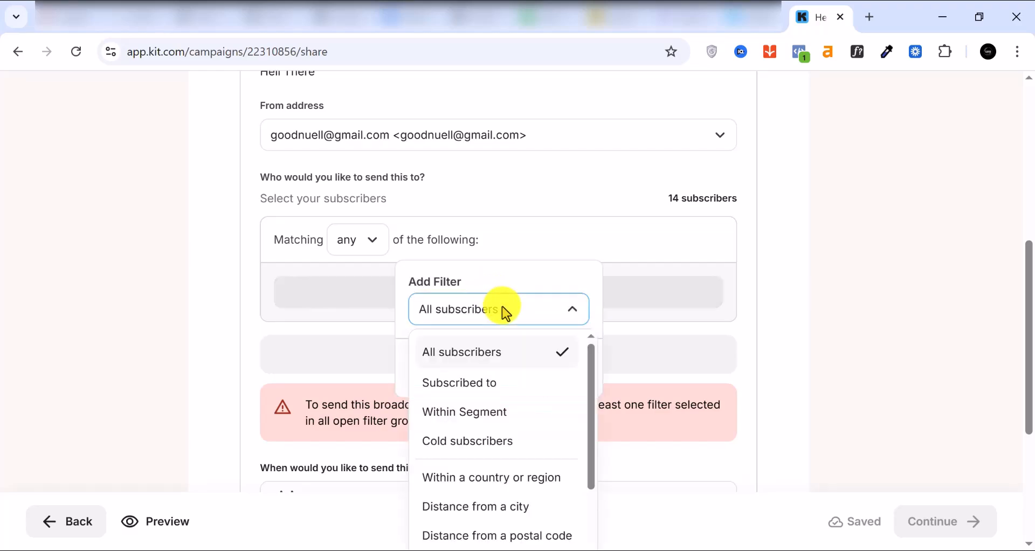
pyautogui.scroll(-1, 509, 443)
pyautogui.scroll(-3, 507, 441)
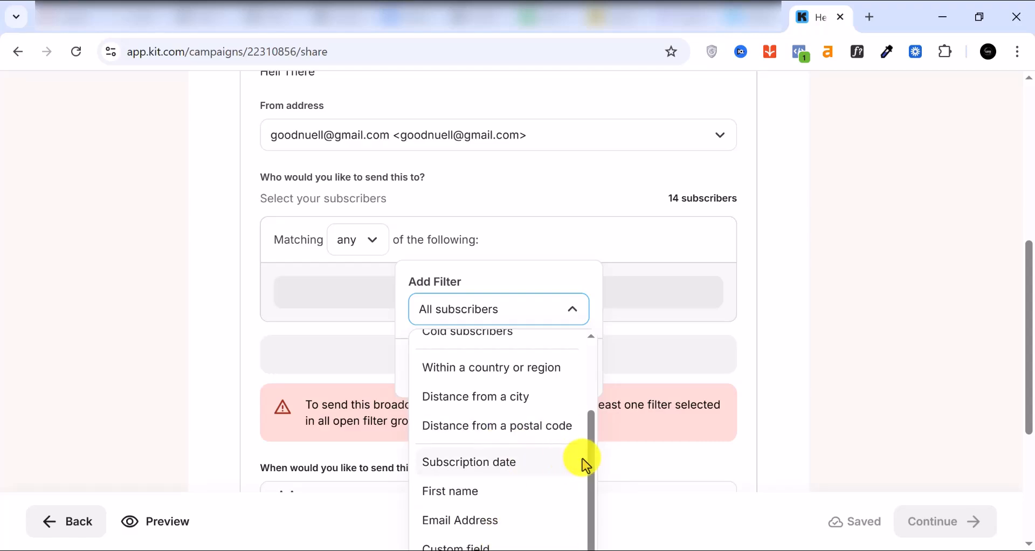
pyautogui.scroll(-2, 582, 460)
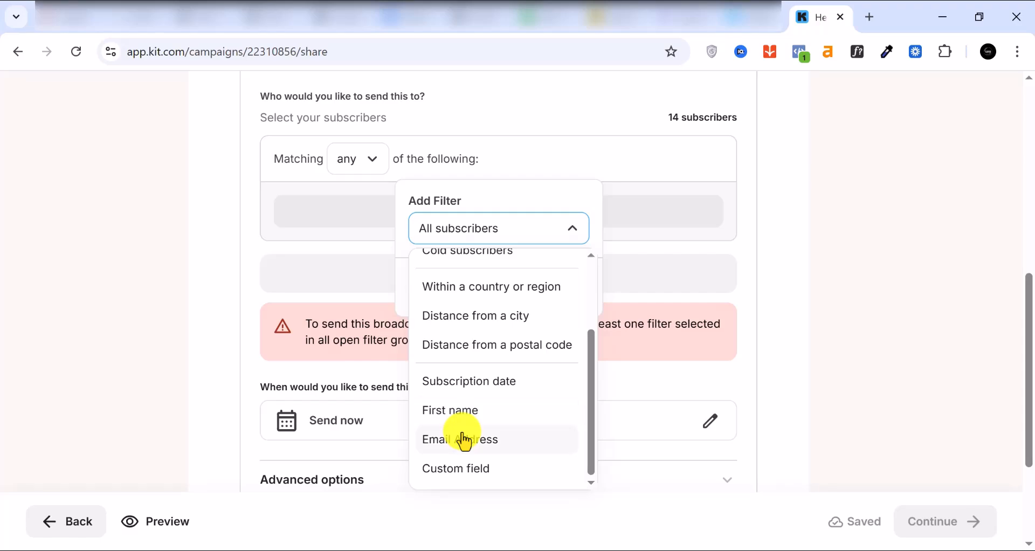
pyautogui.click(463, 441)
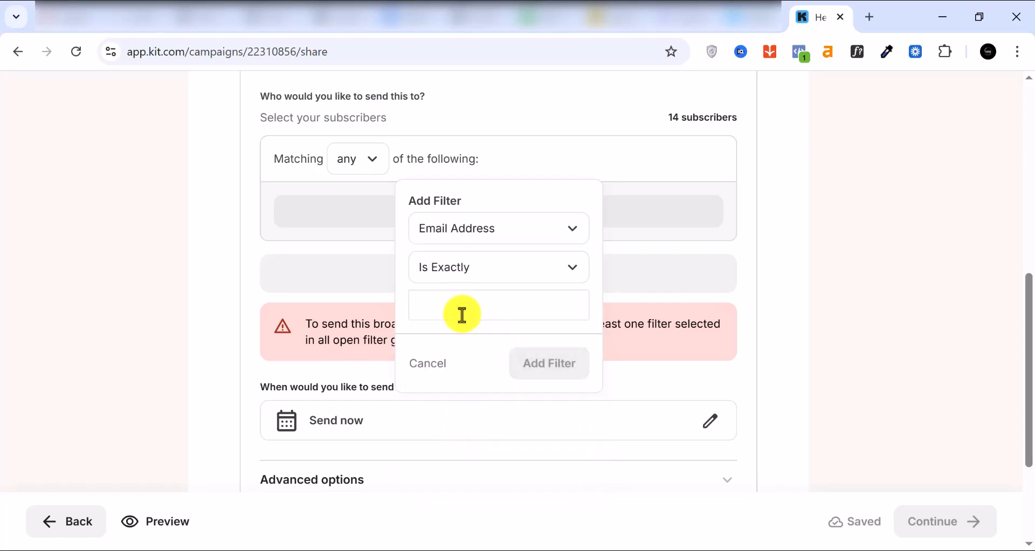
# Try the Email Address filter as Is Exactly 'go', then remove it and open the Matching choices.
pyautogui.click(505, 276)
pyautogui.click(504, 275)
pyautogui.write('go')
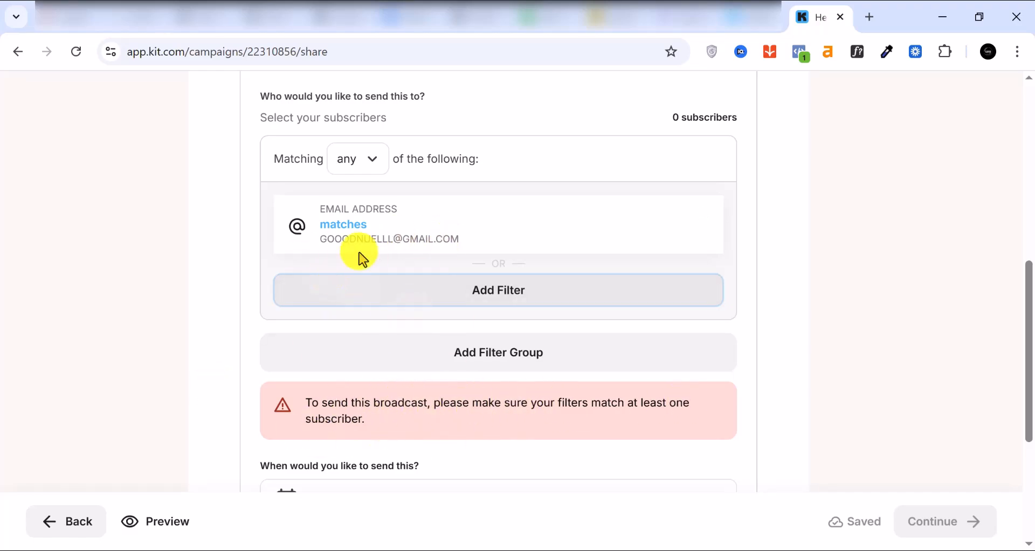
pyautogui.click(692, 215)
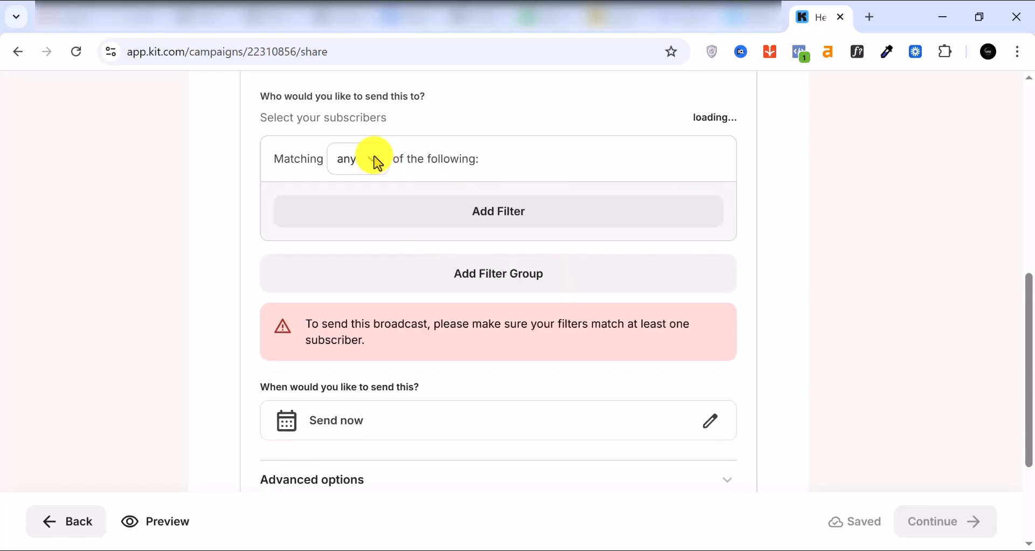
pyautogui.click(374, 161)
# Set matching to all and try a Subscribed to Clare form filter, closing it without adding.
pyautogui.click(347, 233)
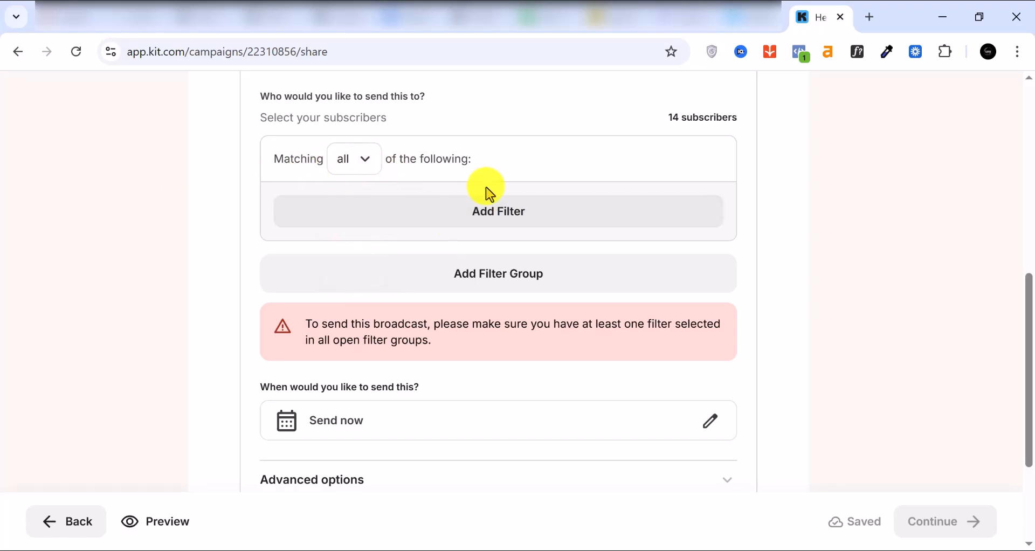
pyautogui.click(482, 220)
pyautogui.click(519, 228)
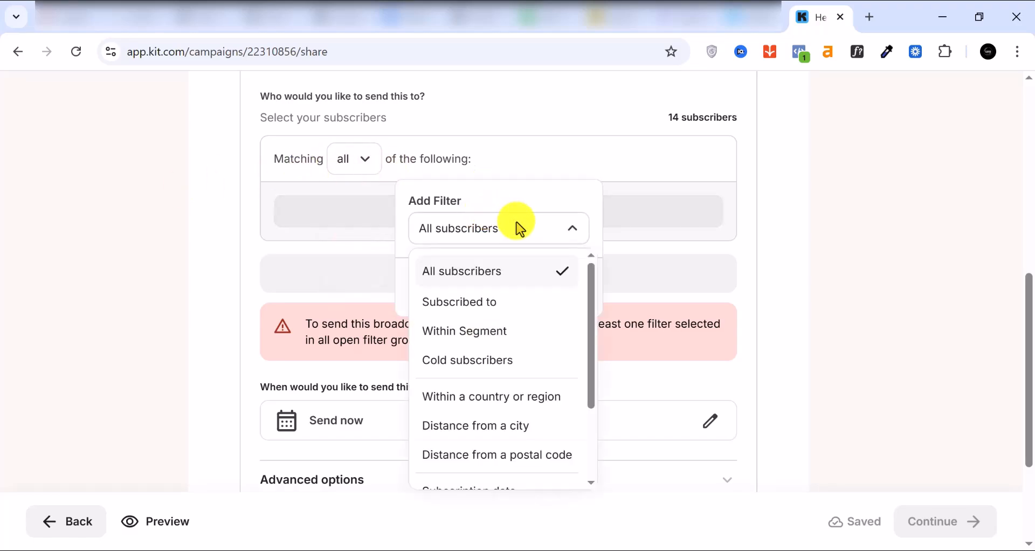
pyautogui.click(490, 303)
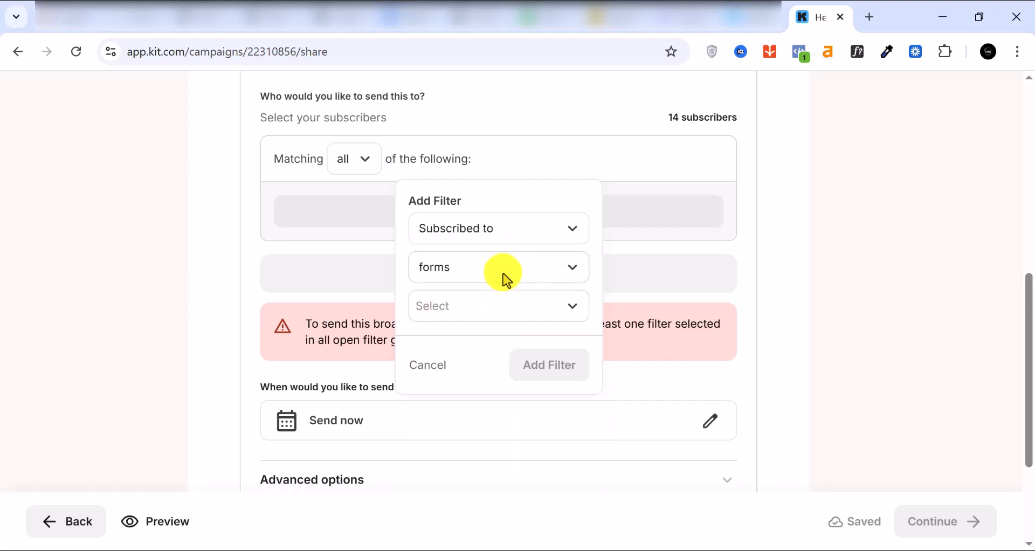
pyautogui.click(522, 266)
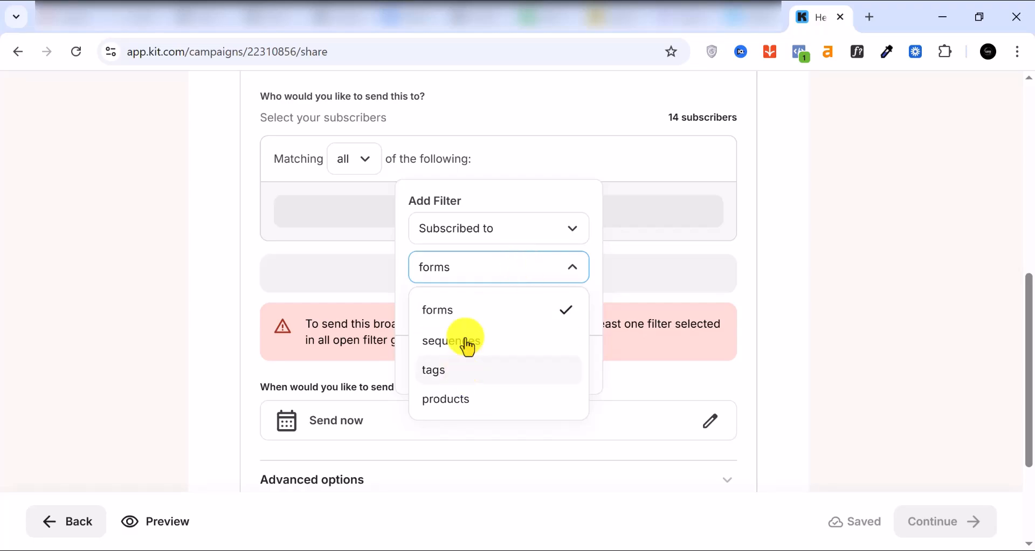
pyautogui.click(476, 264)
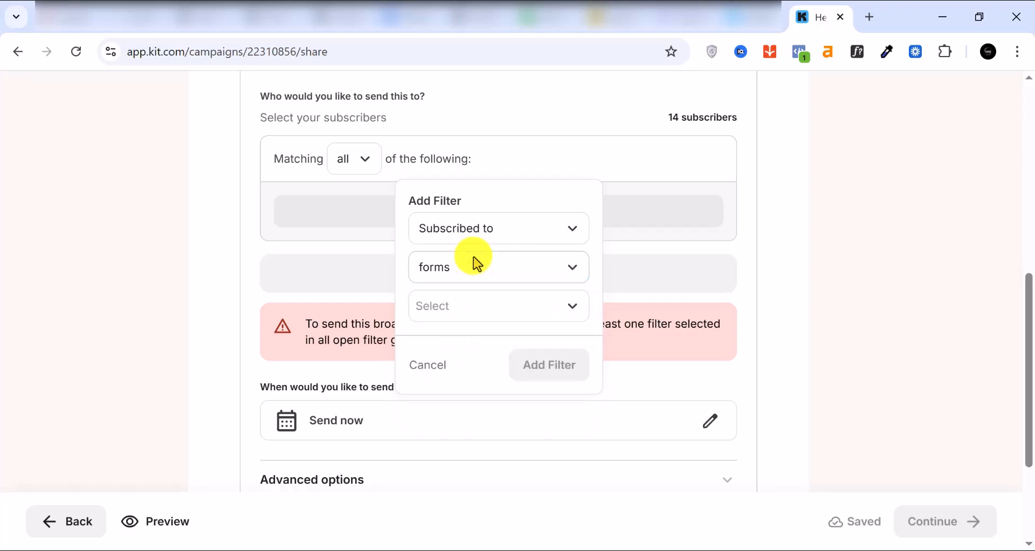
pyautogui.click(477, 306)
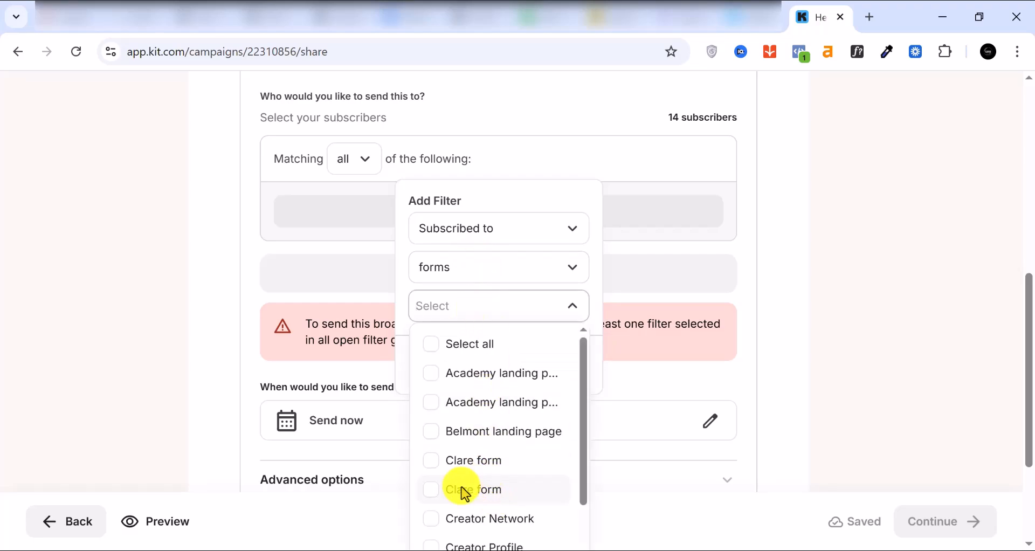
pyautogui.click(433, 462)
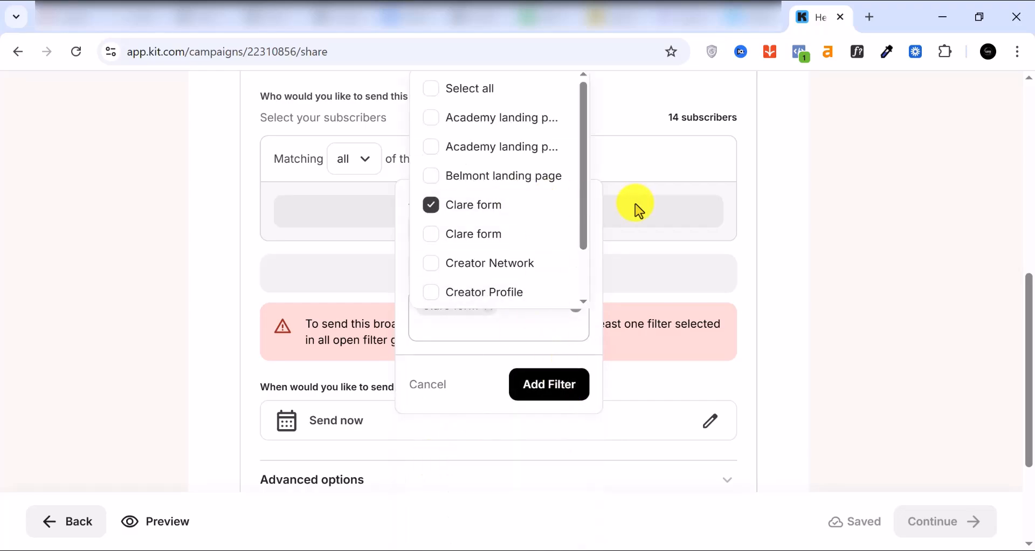
pyautogui.click(625, 265)
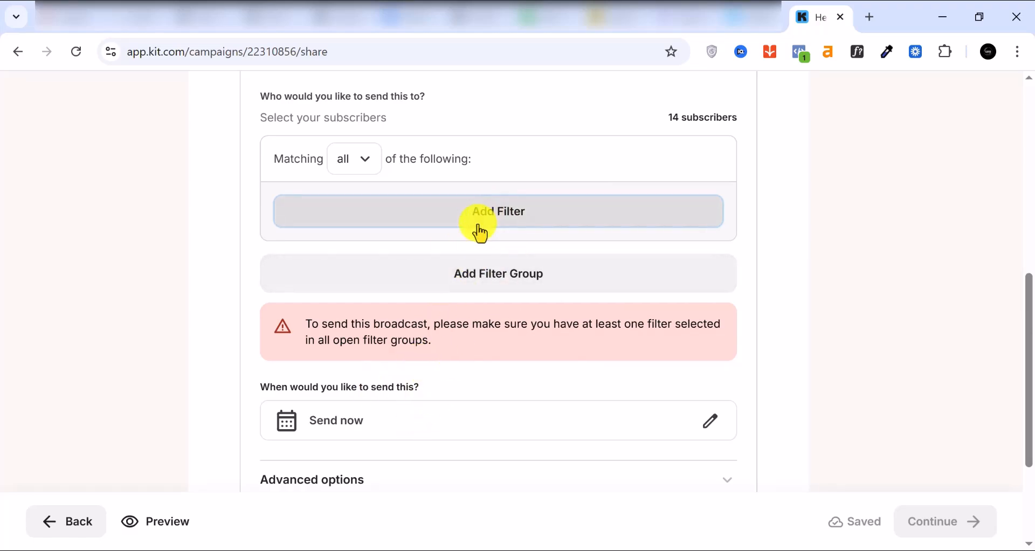
# Add the All subscribers filter back so the broadcast targets 14 subscribers.
pyautogui.scroll(3, 480, 233)
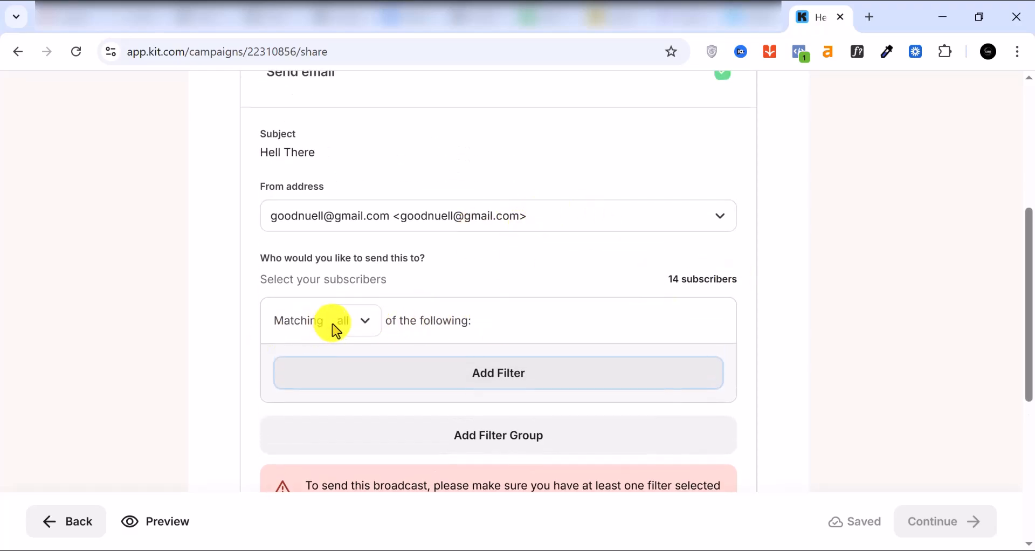
pyautogui.click(499, 375)
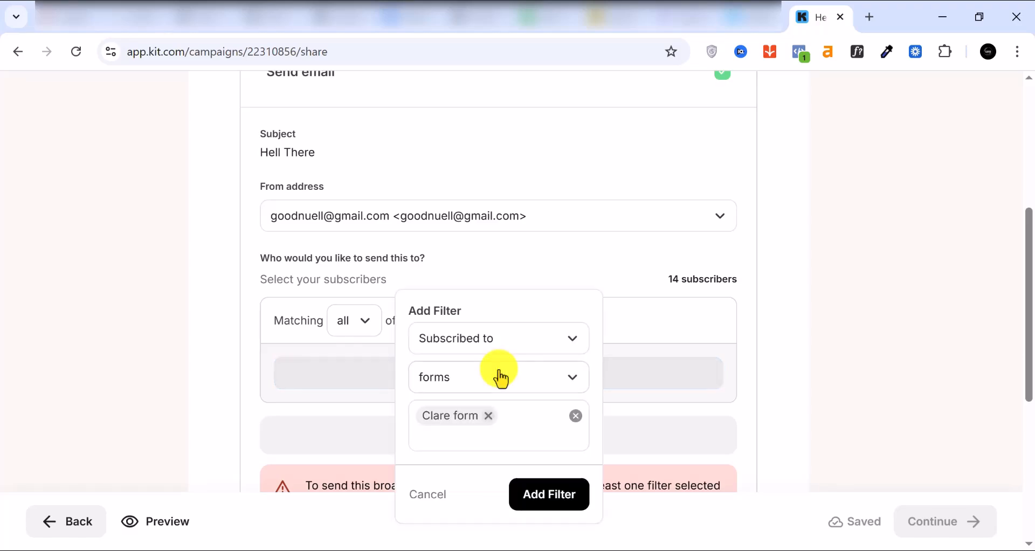
pyautogui.click(556, 340)
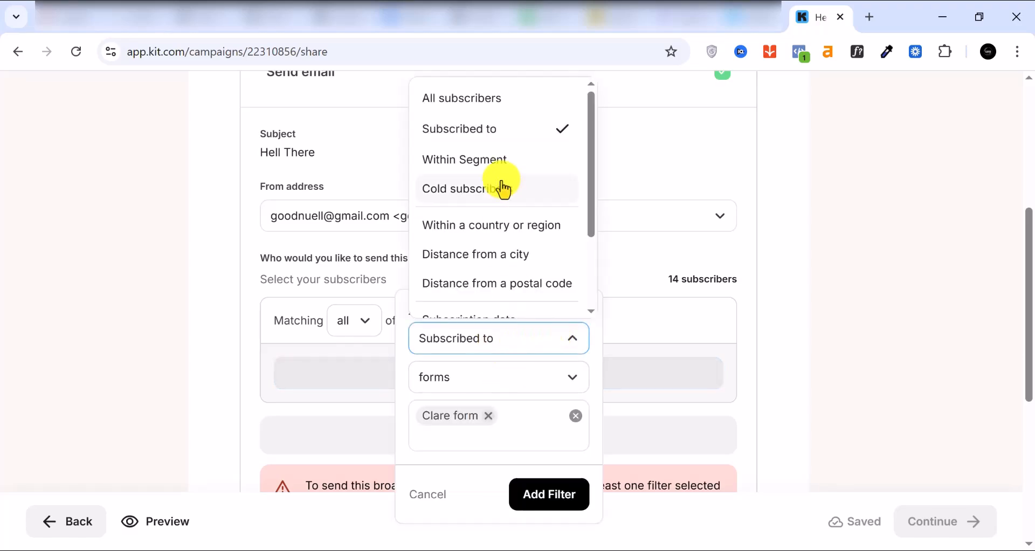
pyautogui.click(453, 93)
pyautogui.click(549, 402)
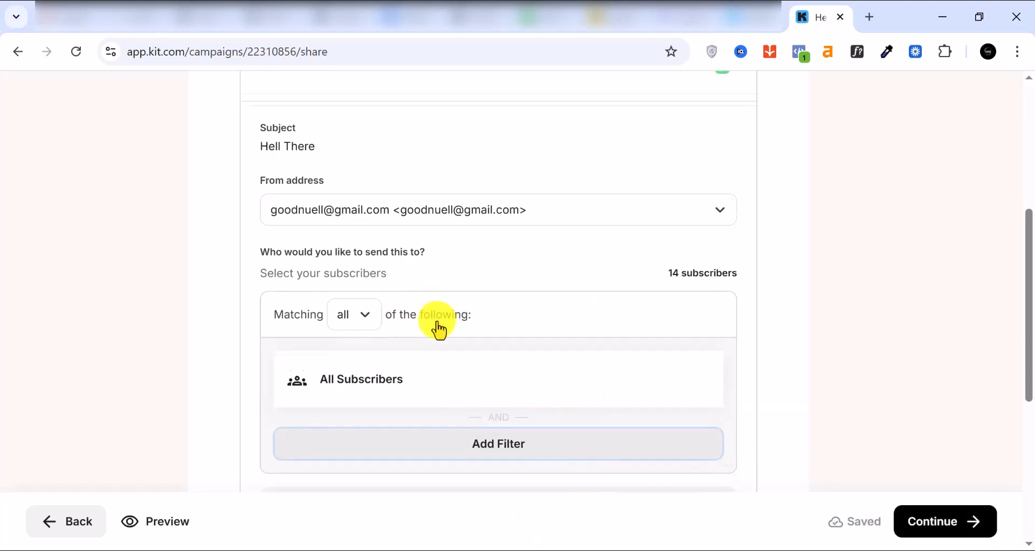
pyautogui.scroll(-5, 437, 327)
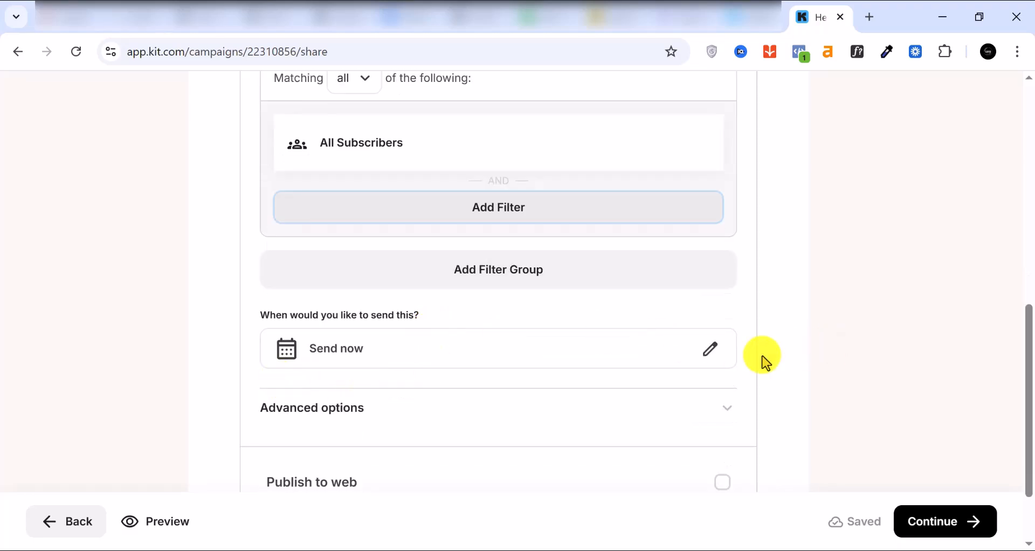
# Schedule the broadcast to send on Dec 25, 2025 at 12:55 PM EST.
pyautogui.click(701, 358)
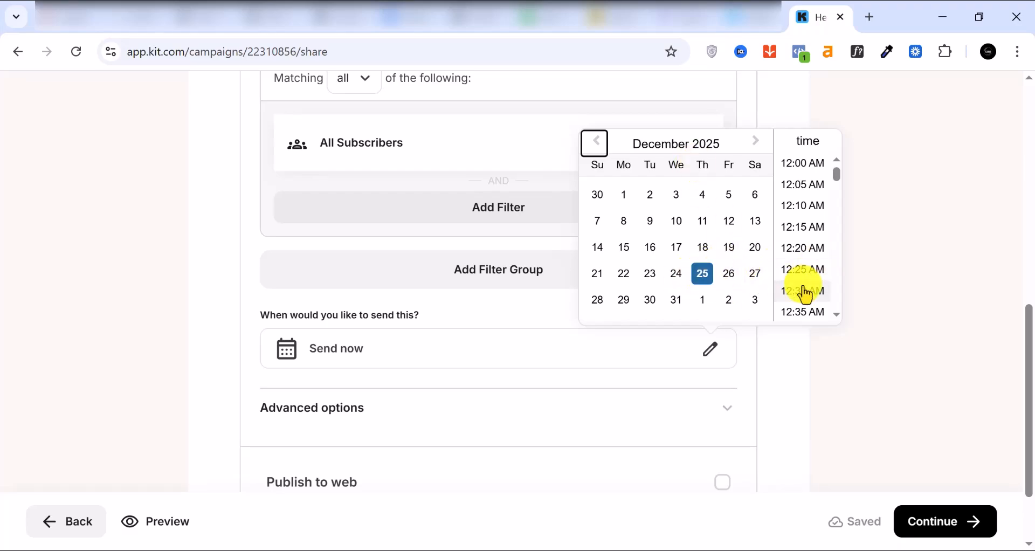
pyautogui.scroll(2, 811, 186)
pyautogui.scroll(-1, 807, 342)
pyautogui.scroll(-20, 807, 348)
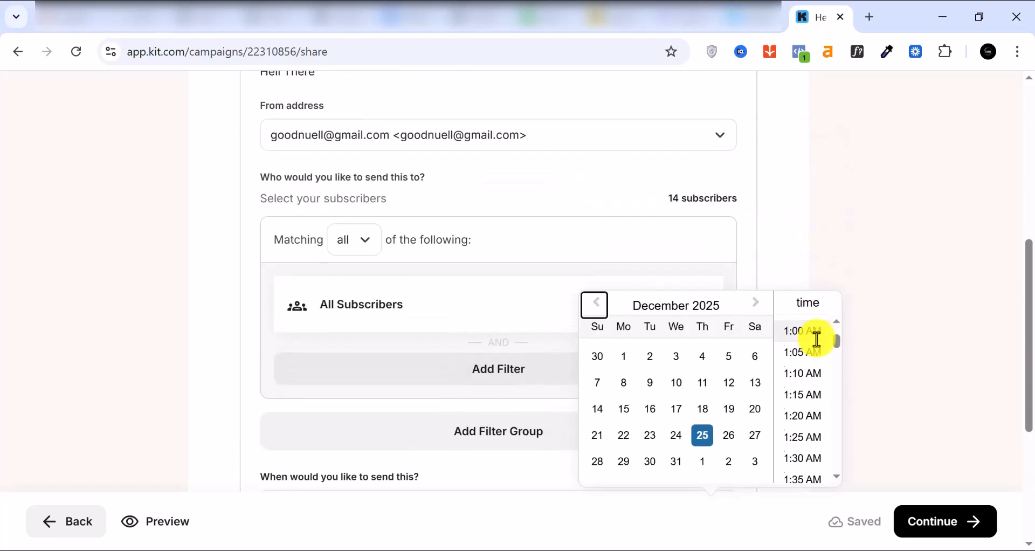
pyautogui.scroll(-20, 803, 386)
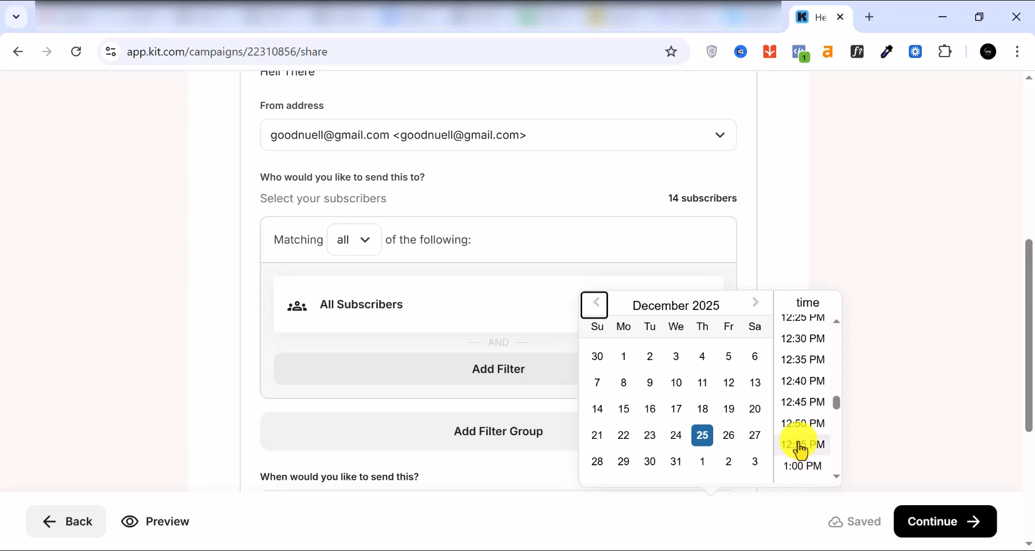
pyautogui.click(799, 446)
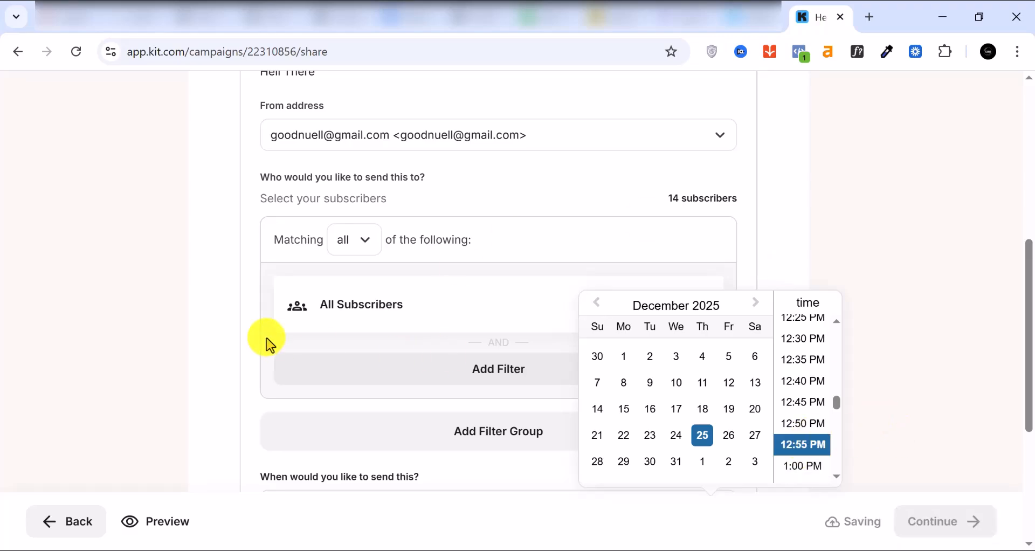
pyautogui.scroll(-5, 266, 302)
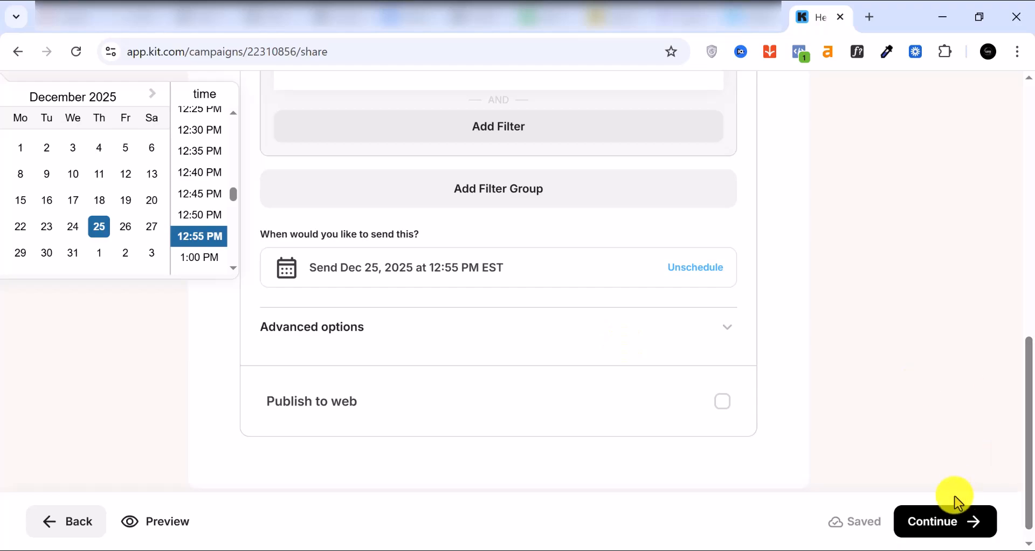
pyautogui.scroll(1, 937, 465)
pyautogui.scroll(5, 937, 465)
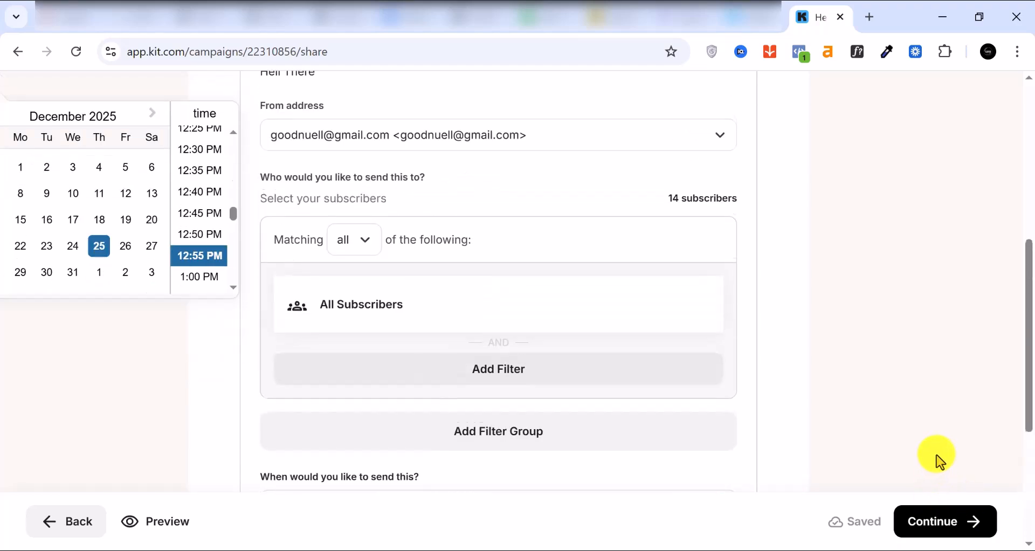
pyautogui.scroll(5, 955, 473)
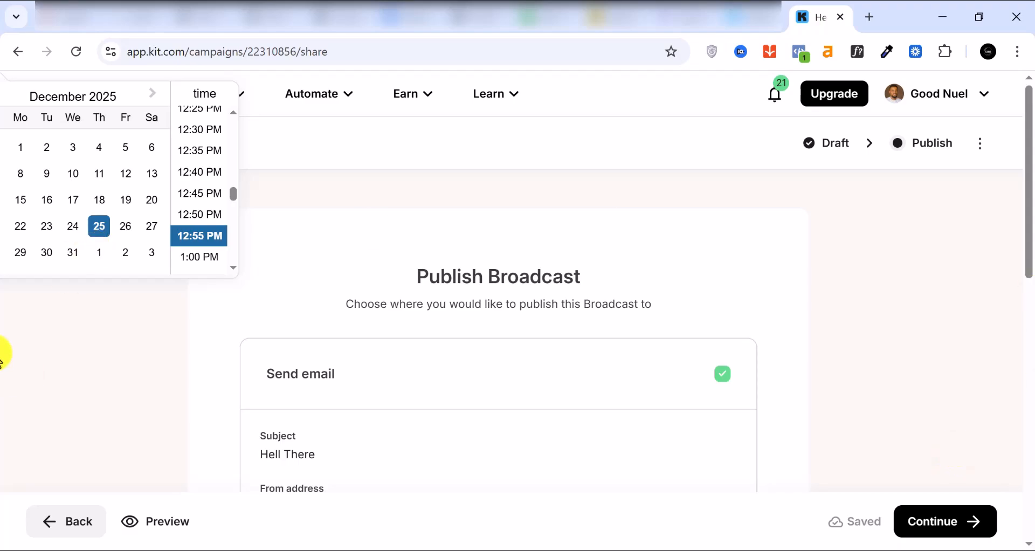
# Close the date picker, go to Sequences and start a new sequence to browse its templates.
pyautogui.click(44, 363)
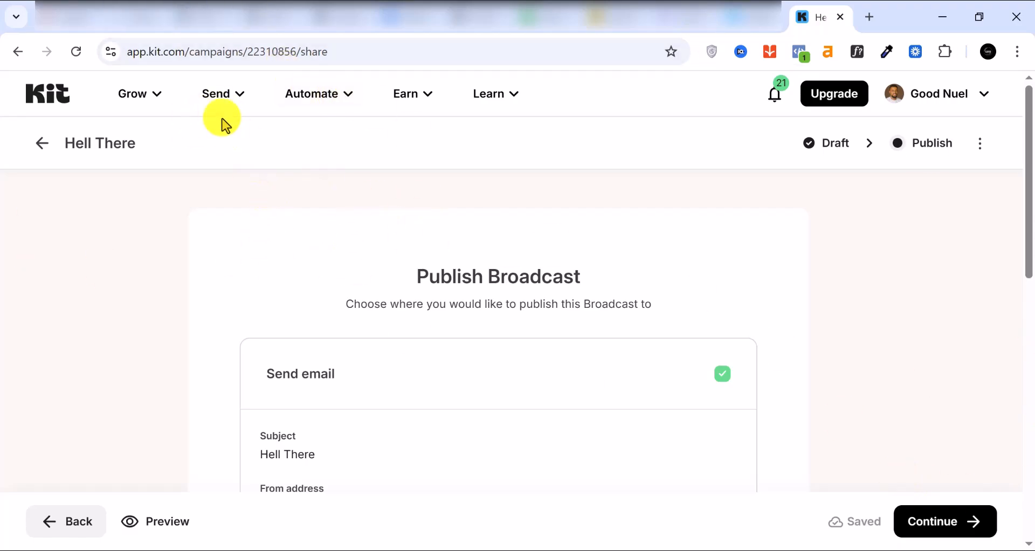
pyautogui.click(232, 102)
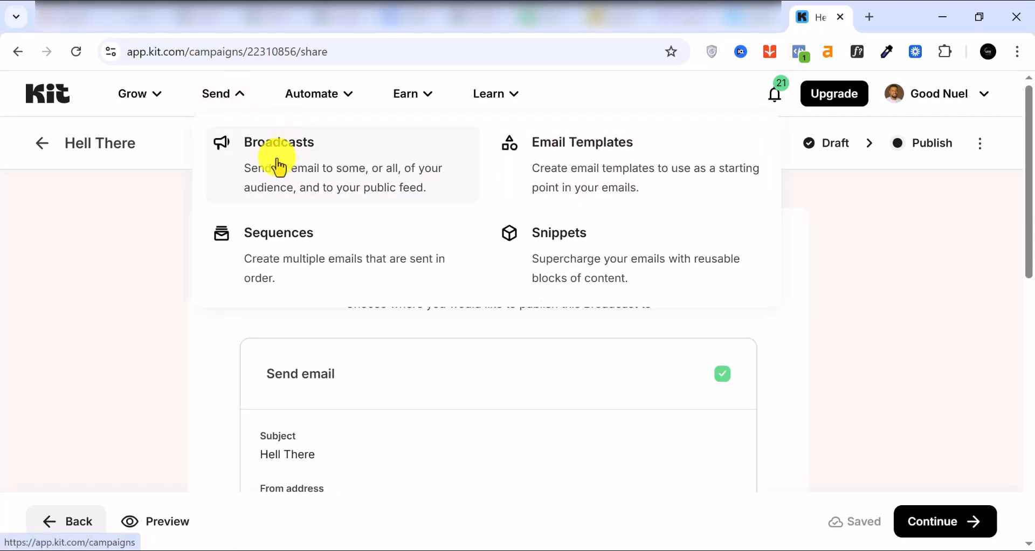
pyautogui.click(330, 289)
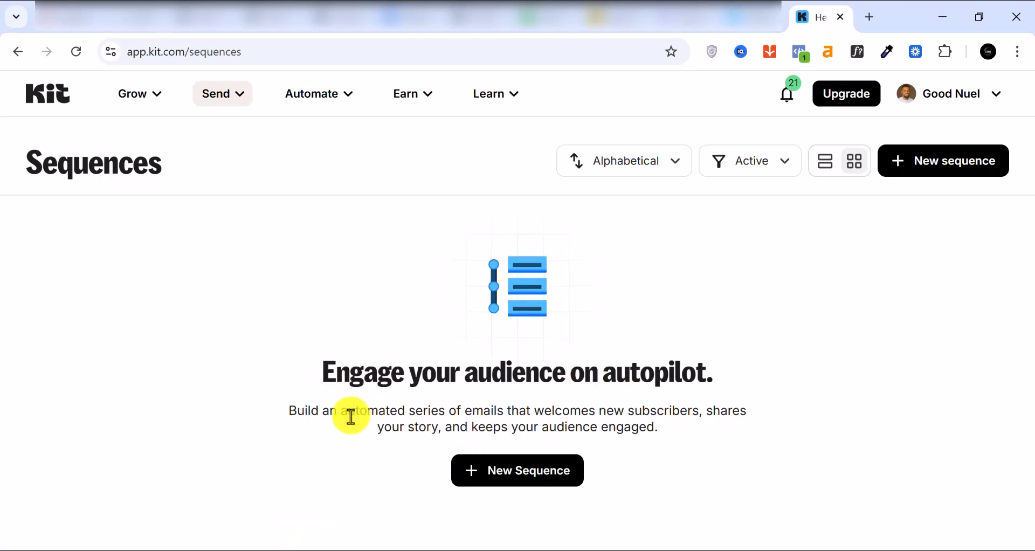
pyautogui.click(521, 475)
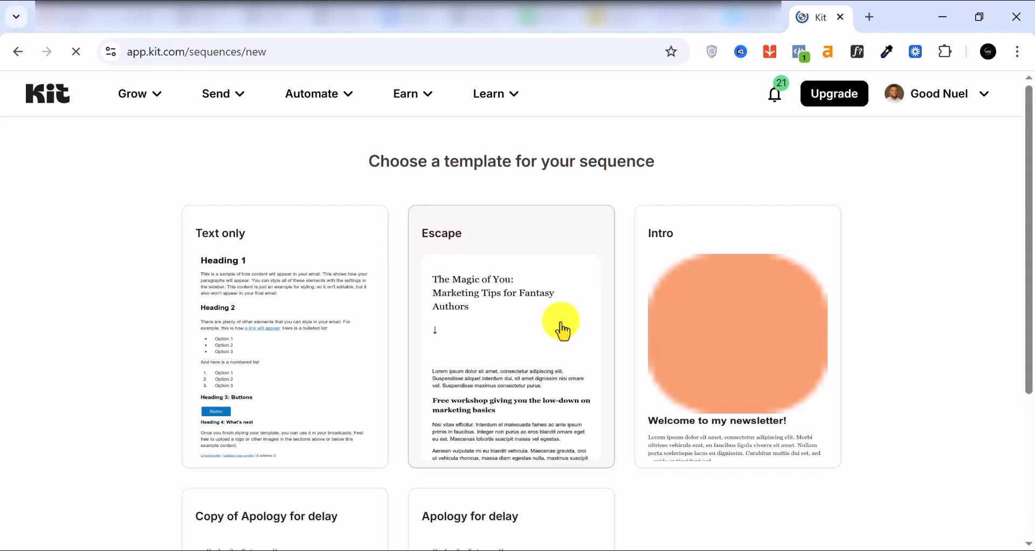
pyautogui.scroll(-4, 562, 330)
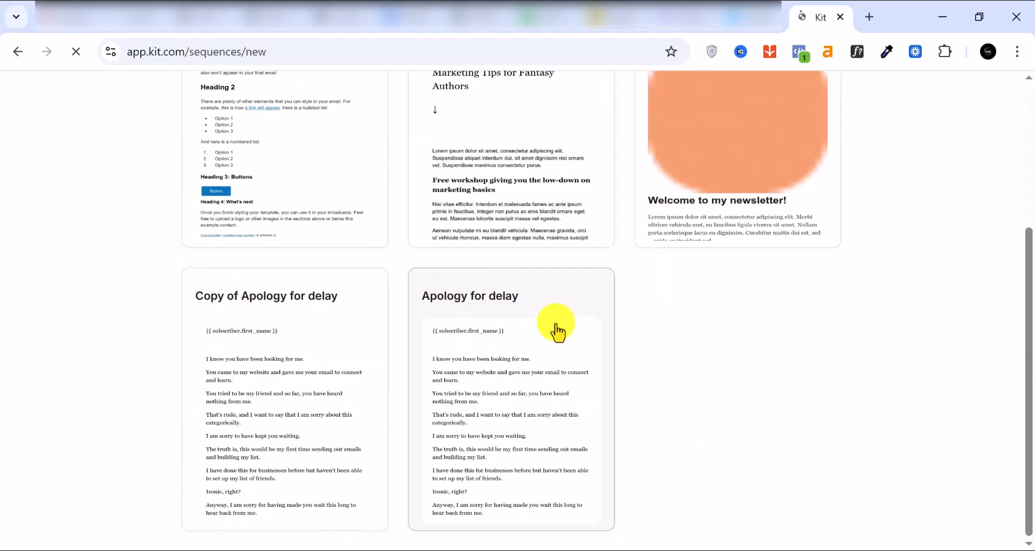
pyautogui.scroll(4, 499, 399)
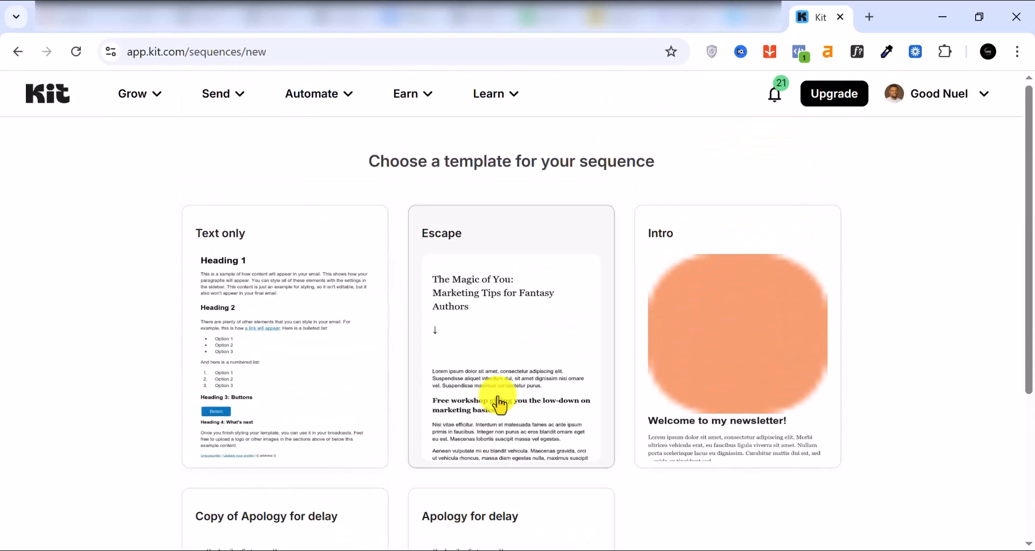
# Create a Text only sequence and set the second email's subject to 'Your journey starts here'.
pyautogui.click(278, 391)
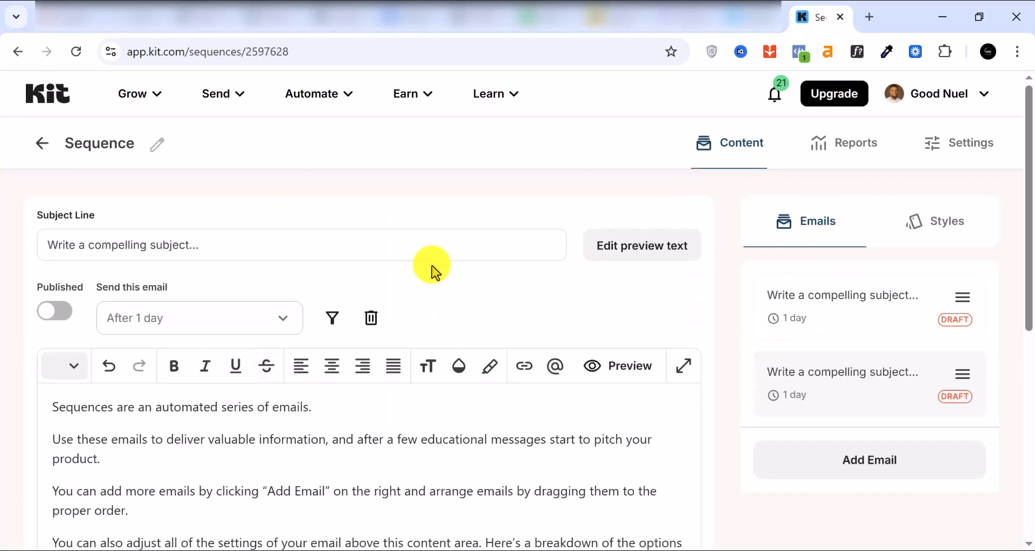
pyautogui.tripleClick(172, 247)
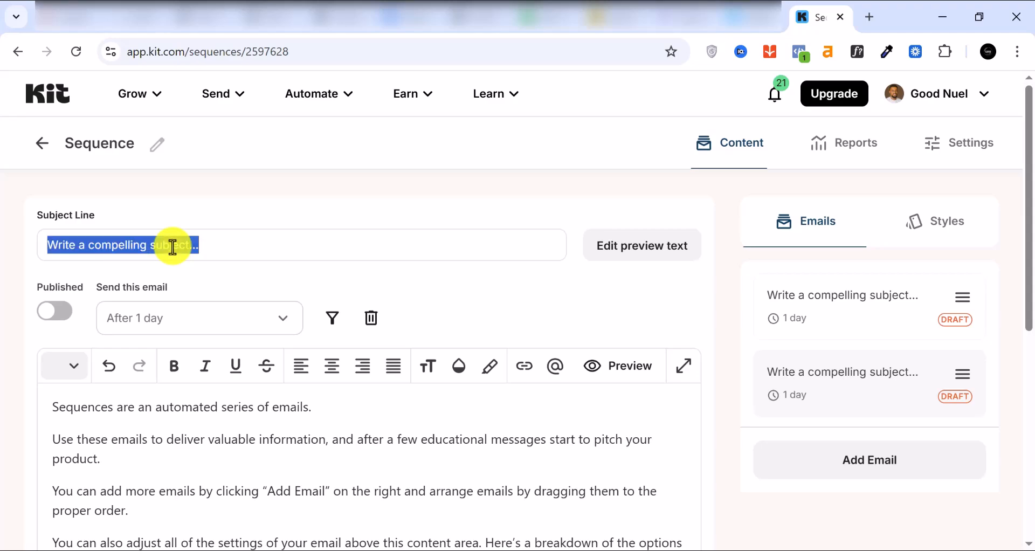
pyautogui.write('Your')
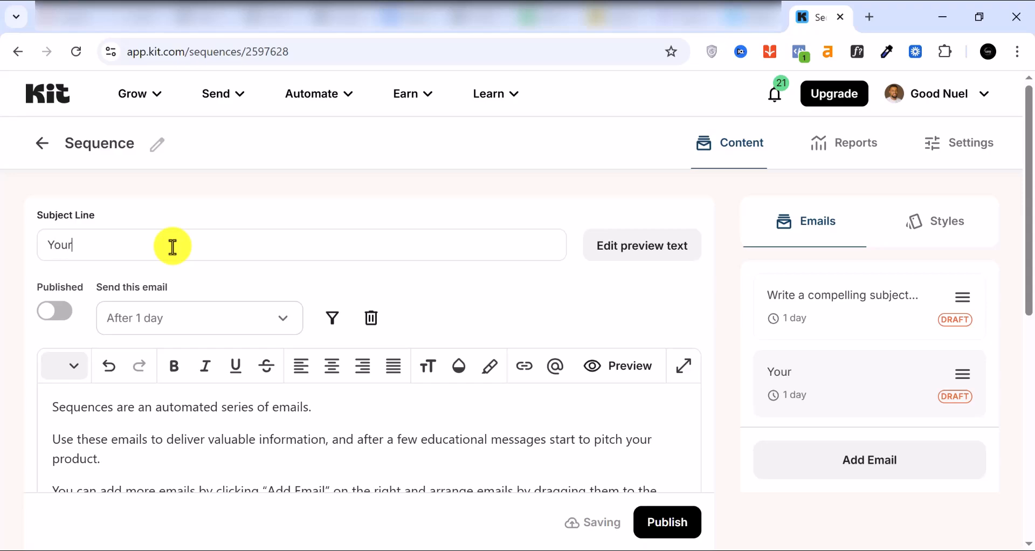
pyautogui.write(' journey starts here')
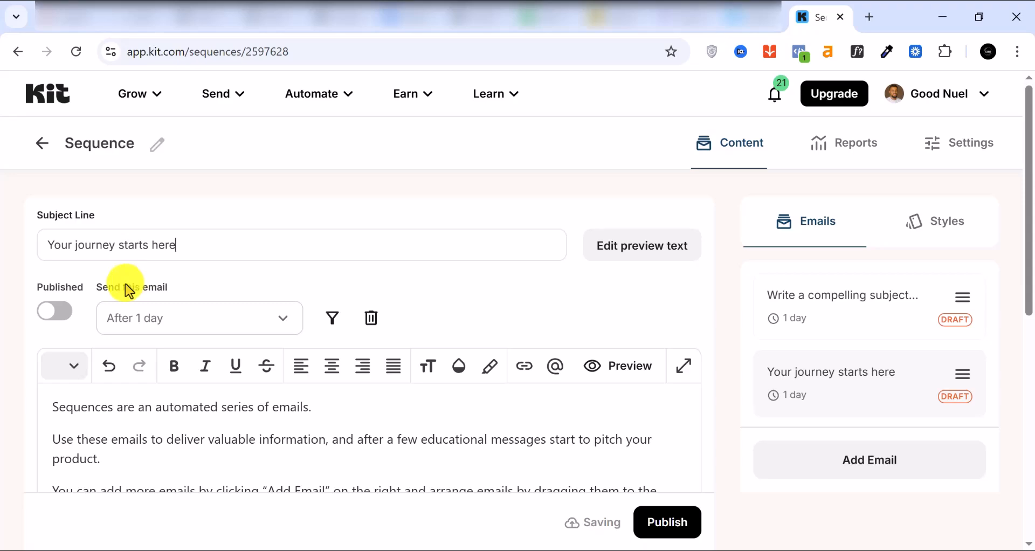
pyautogui.scroll(-2, 189, 283)
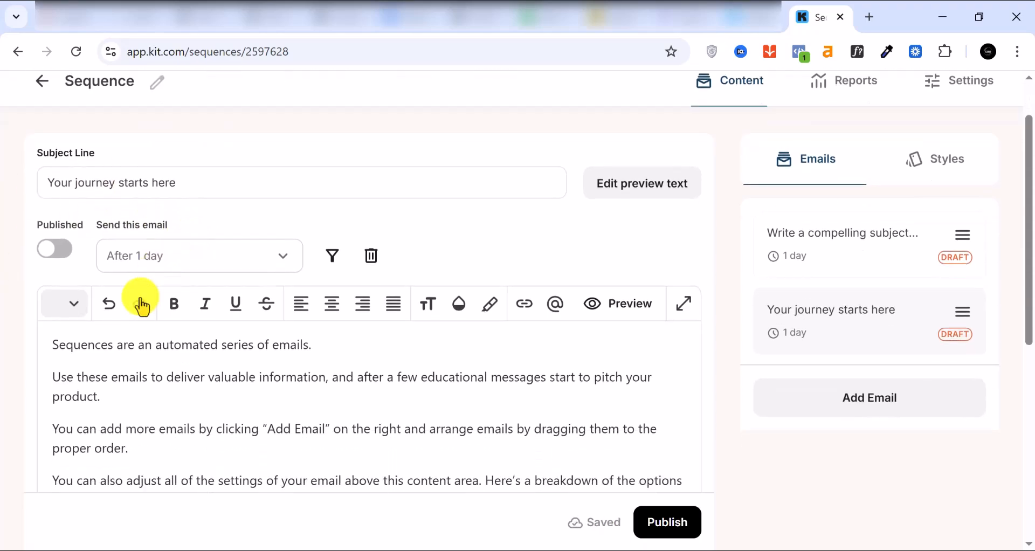
# Change the email's send delay unit from days to hours so it sends after 1 hour.
pyautogui.click(252, 249)
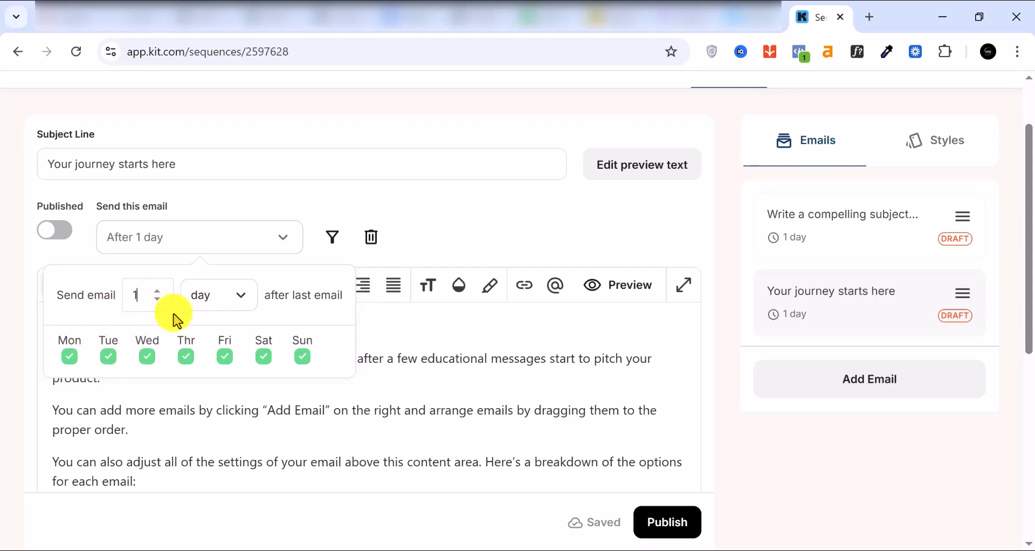
pyautogui.click(156, 292)
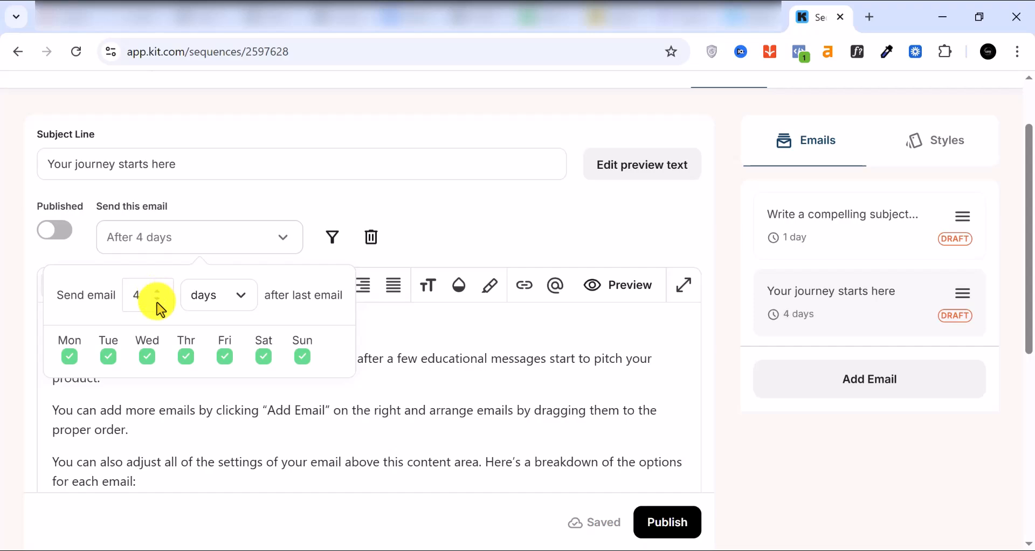
pyautogui.click(225, 301)
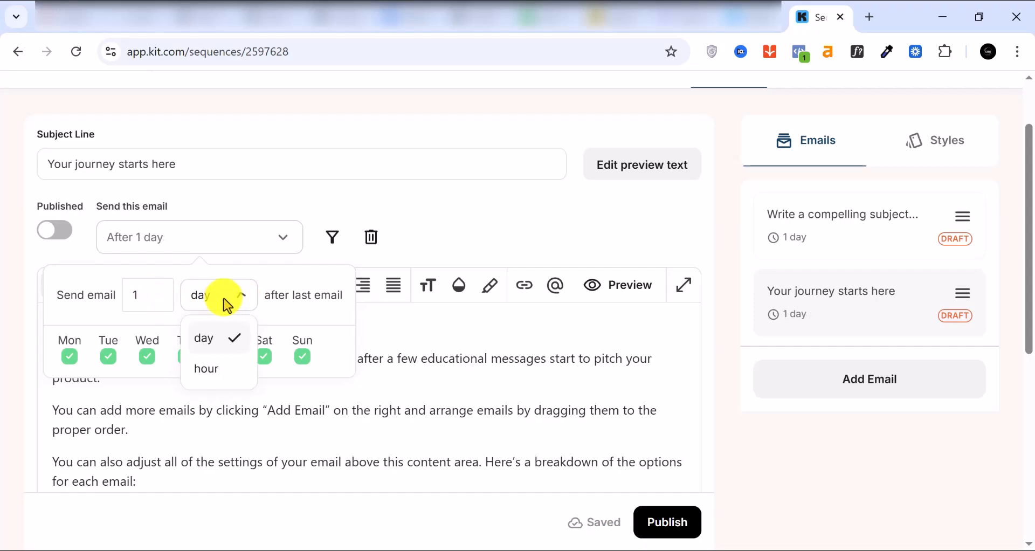
pyautogui.click(201, 372)
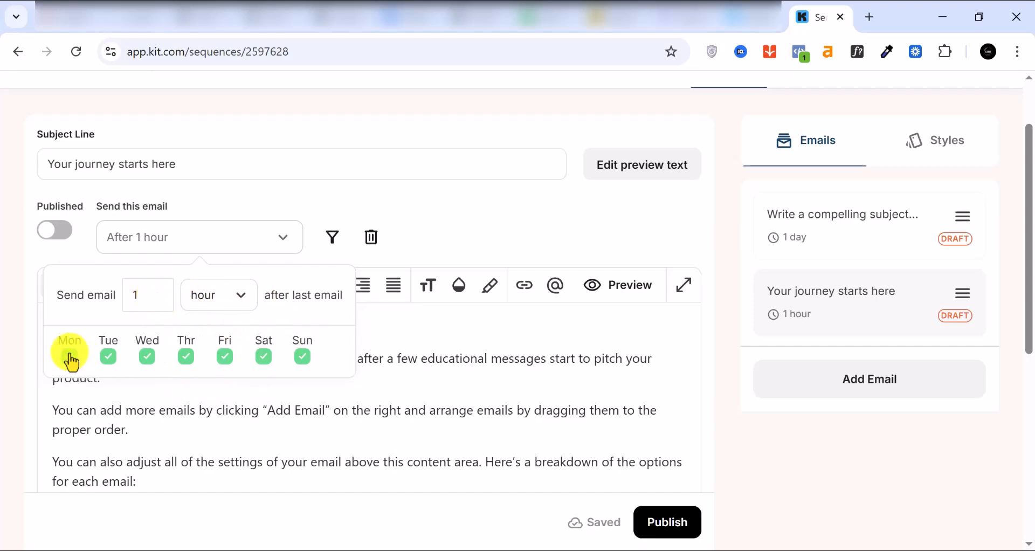
pyautogui.click(384, 323)
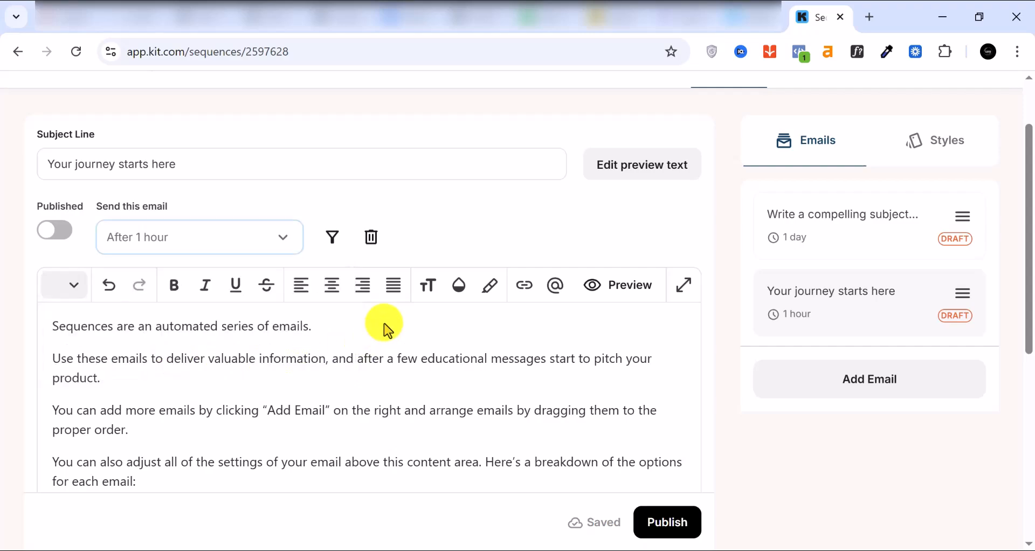
# Open the email's exclusion filter, keep matching on all, and add an All subscribers base filter.
pyautogui.click(332, 243)
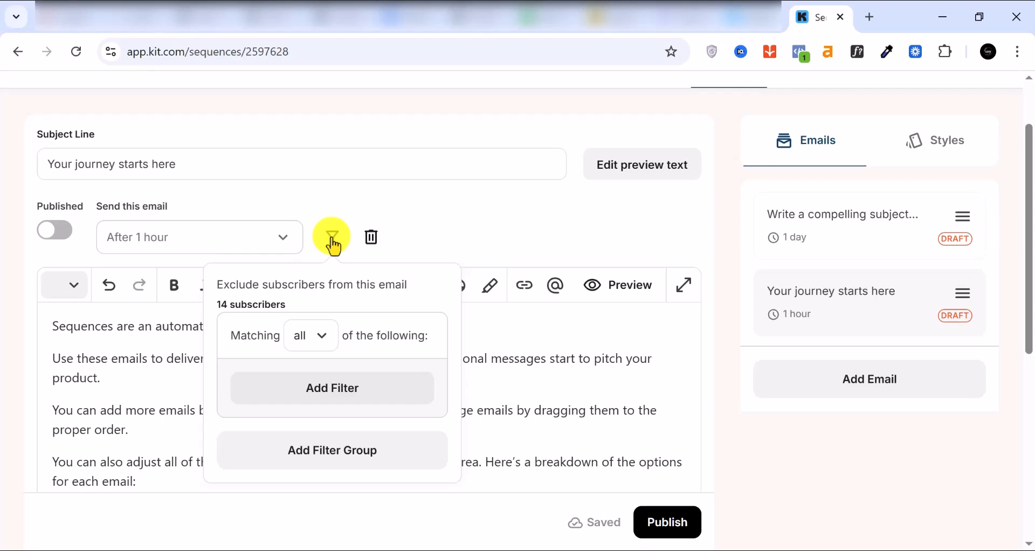
pyautogui.click(324, 340)
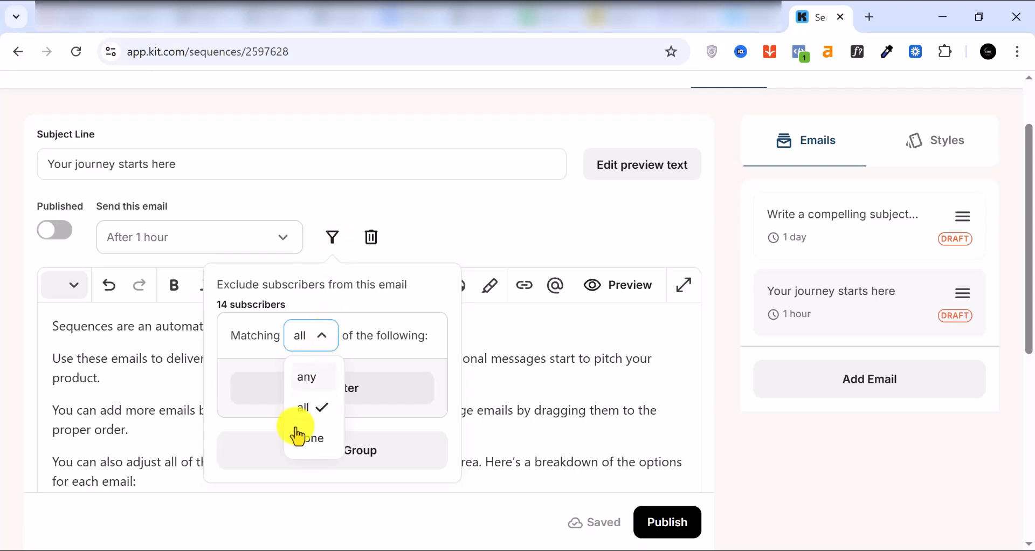
pyautogui.click(315, 379)
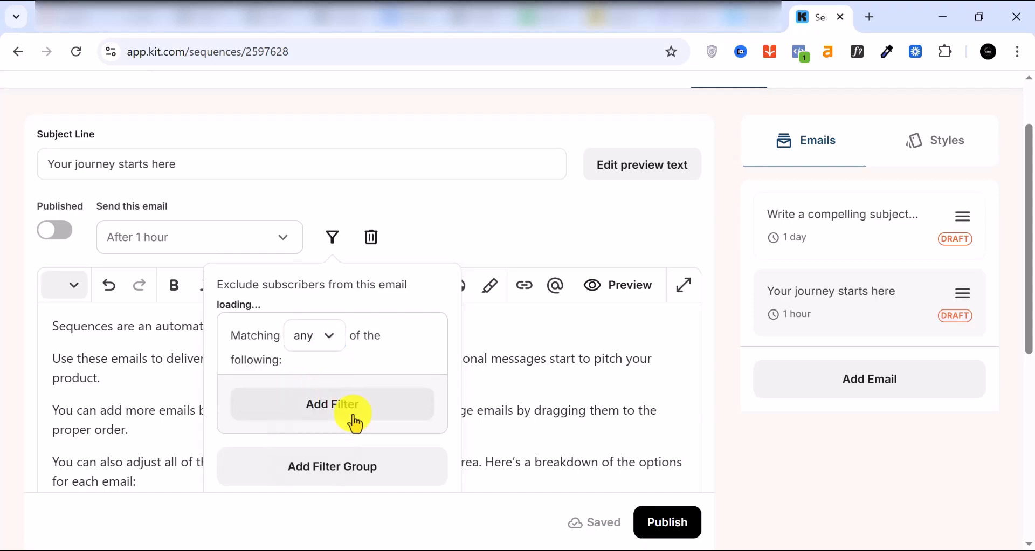
pyautogui.click(315, 336)
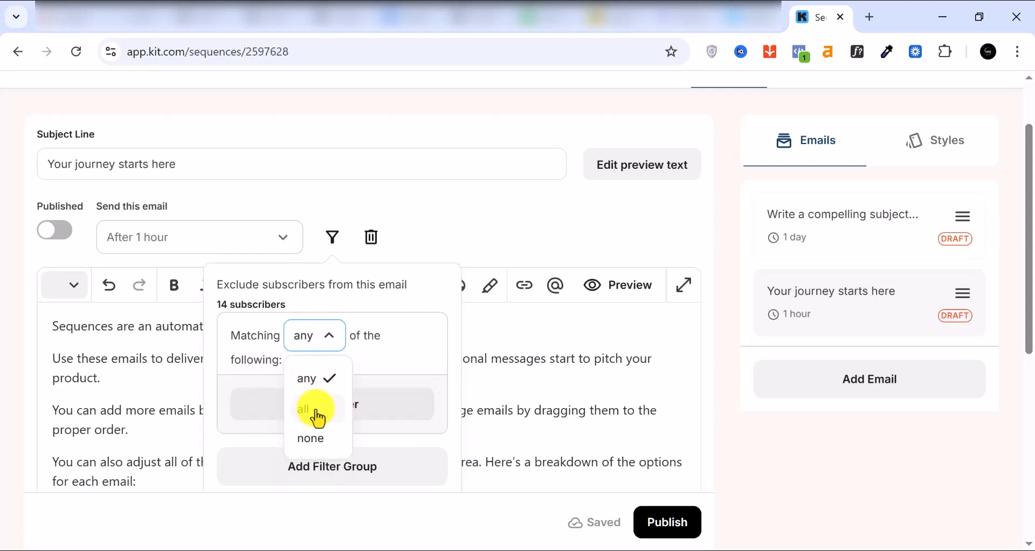
pyautogui.click(316, 410)
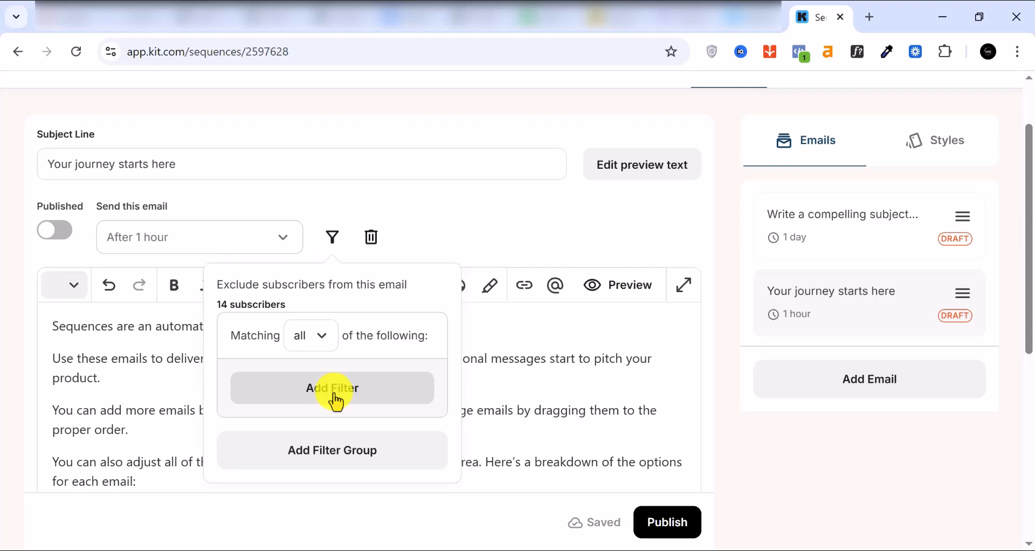
pyautogui.click(336, 402)
pyautogui.click(371, 364)
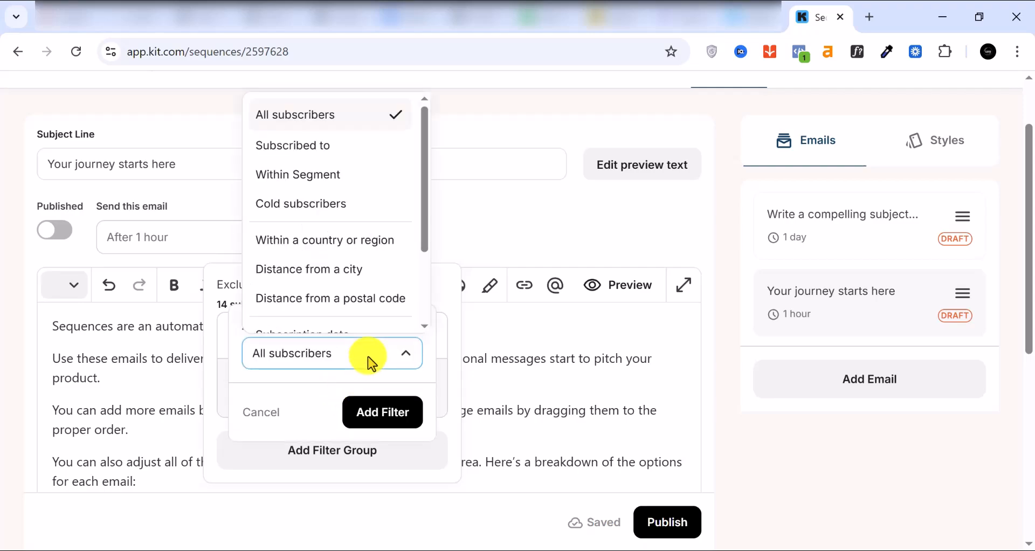
pyautogui.scroll(-1, 347, 231)
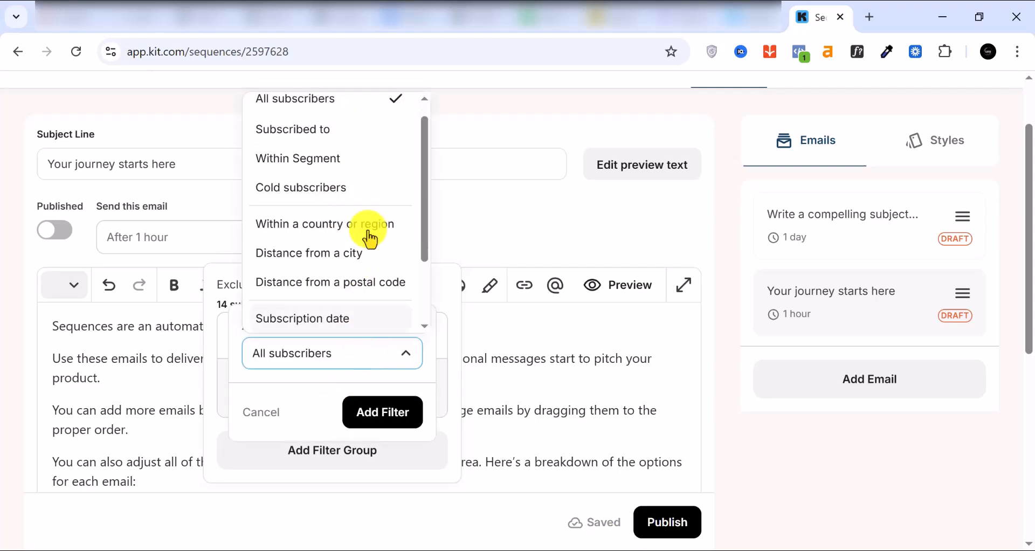
pyautogui.scroll(1, 351, 280)
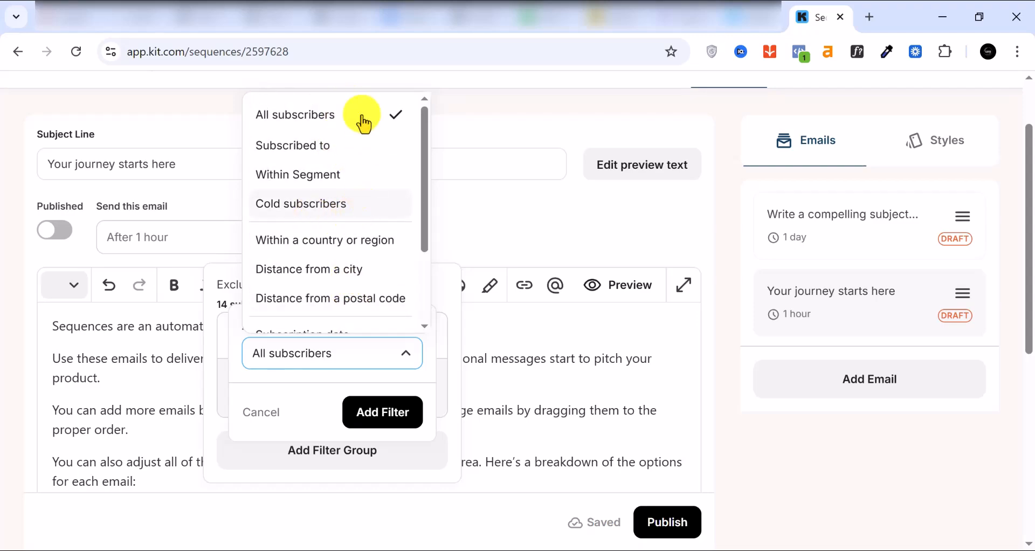
pyautogui.click(320, 118)
pyautogui.scroll(-2, 332, 412)
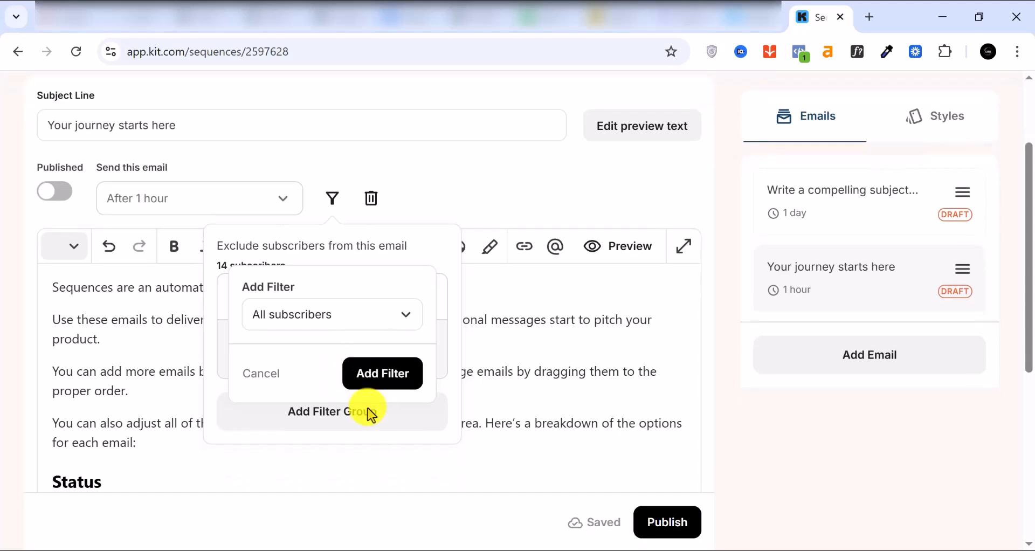
pyautogui.click(393, 394)
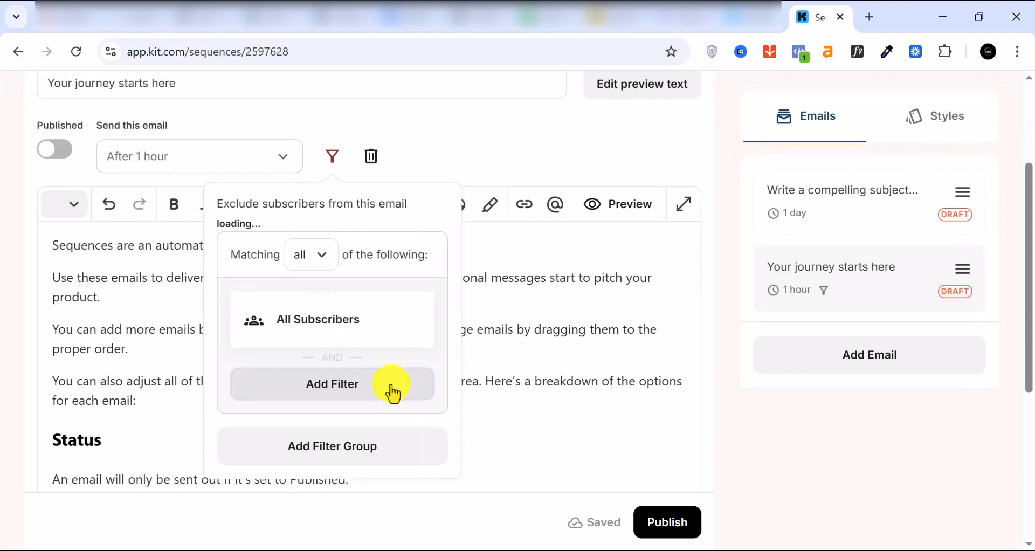
# Add a Subscribed to Clare form exclusion filter, save it and dismiss the confirmation.
pyautogui.click(345, 394)
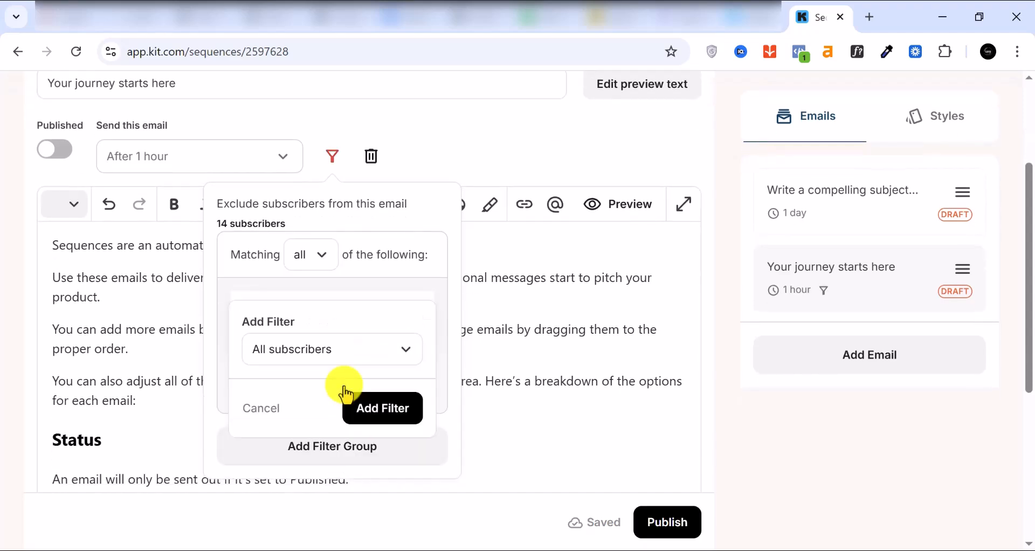
pyautogui.click(359, 361)
pyautogui.scroll(-1, 346, 294)
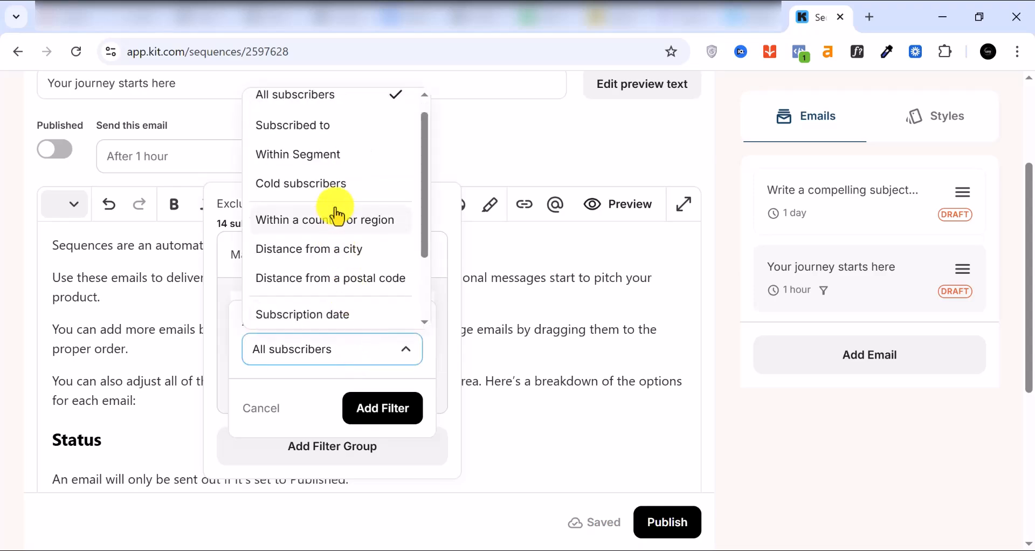
pyautogui.scroll(1, 343, 167)
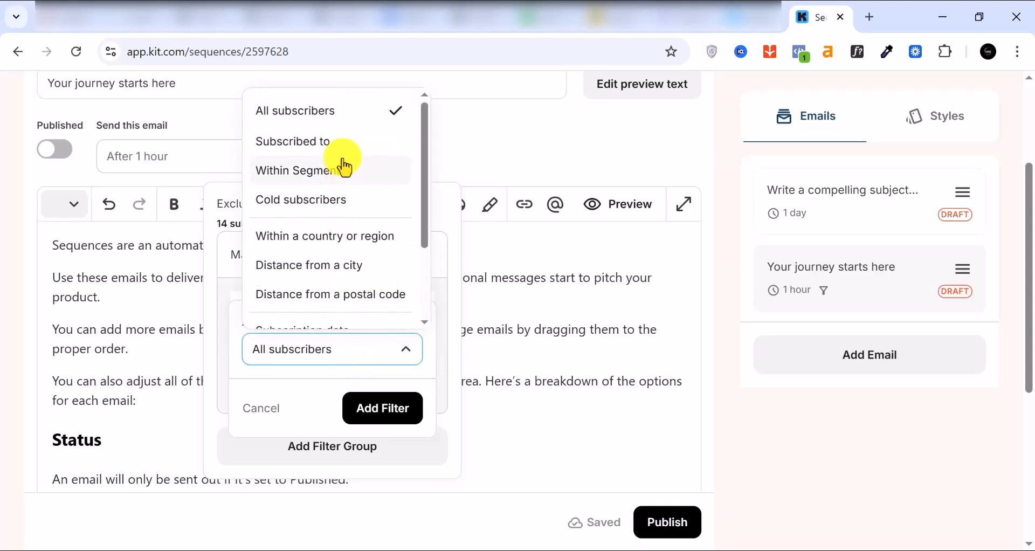
pyautogui.click(313, 146)
pyautogui.scroll(-3, 300, 378)
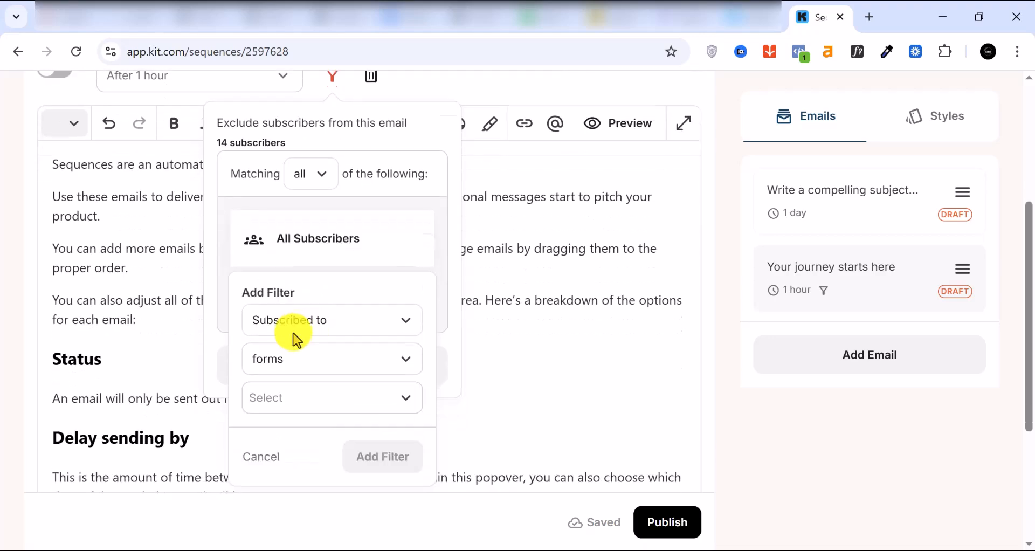
pyautogui.click(341, 398)
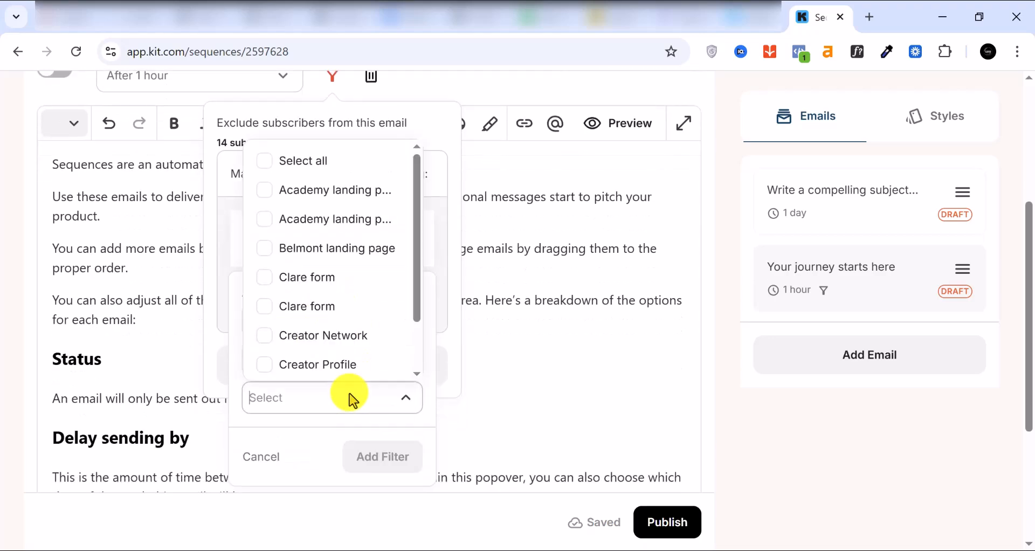
pyautogui.click(317, 275)
pyautogui.scroll(-1, 339, 356)
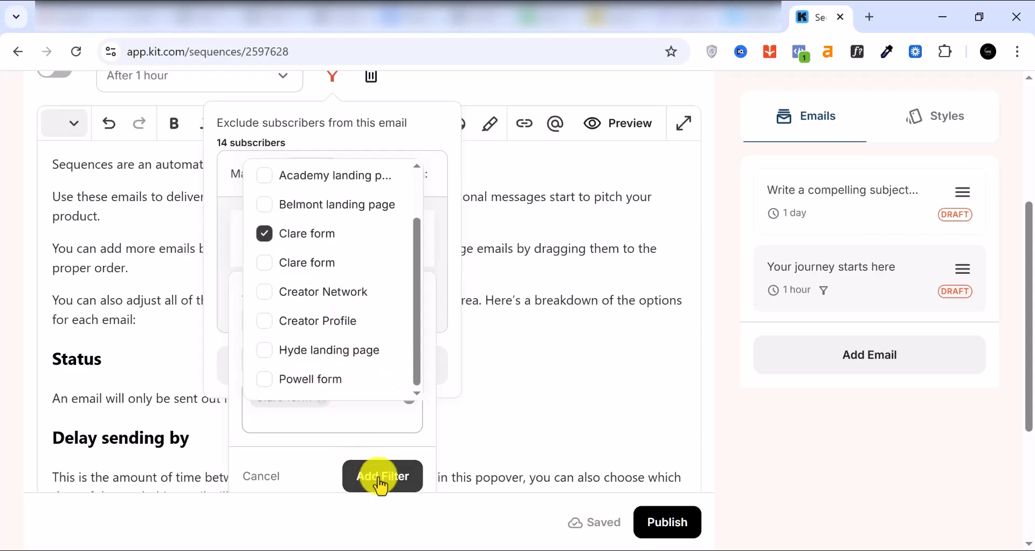
pyautogui.click(378, 480)
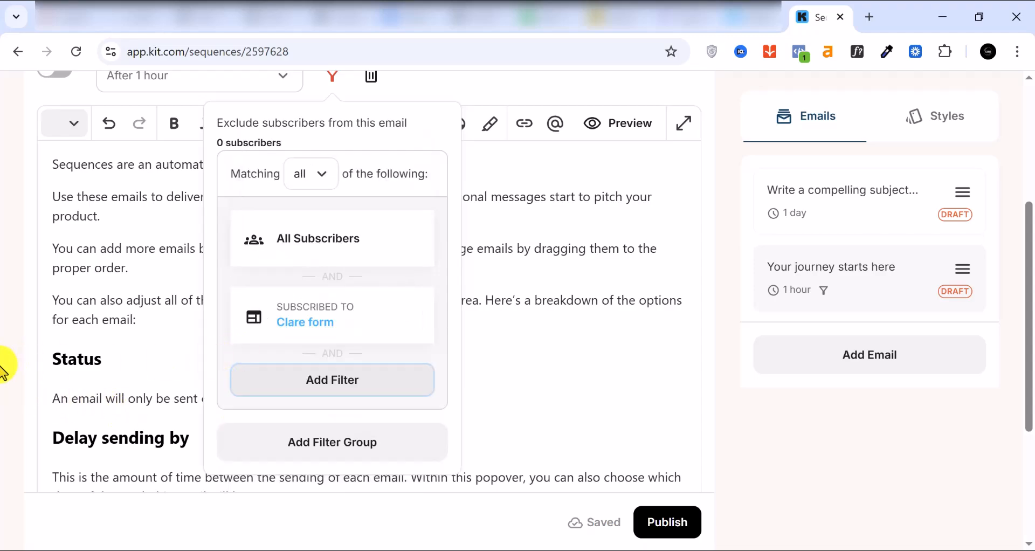
pyautogui.click(3, 367)
pyautogui.scroll(-3, 398, 400)
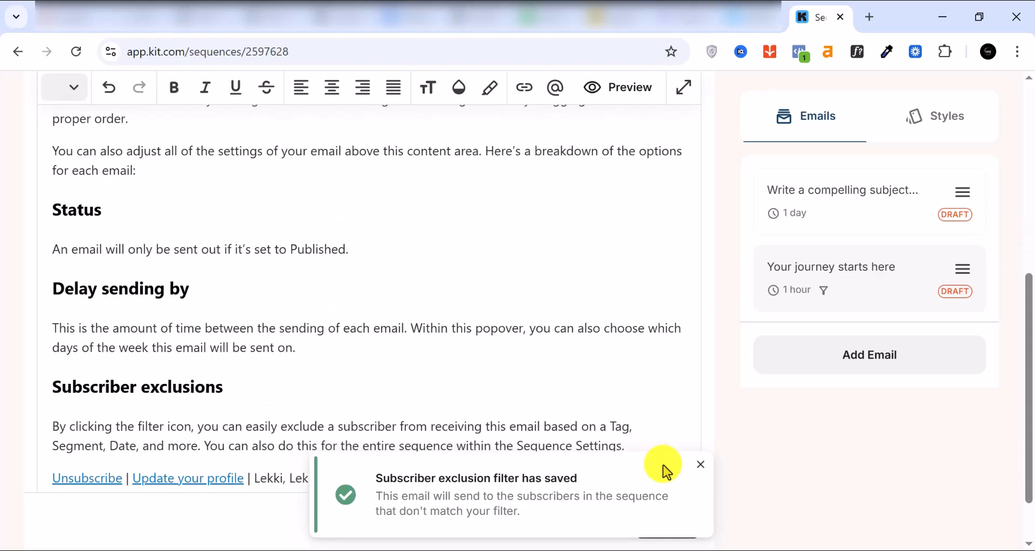
pyautogui.click(703, 466)
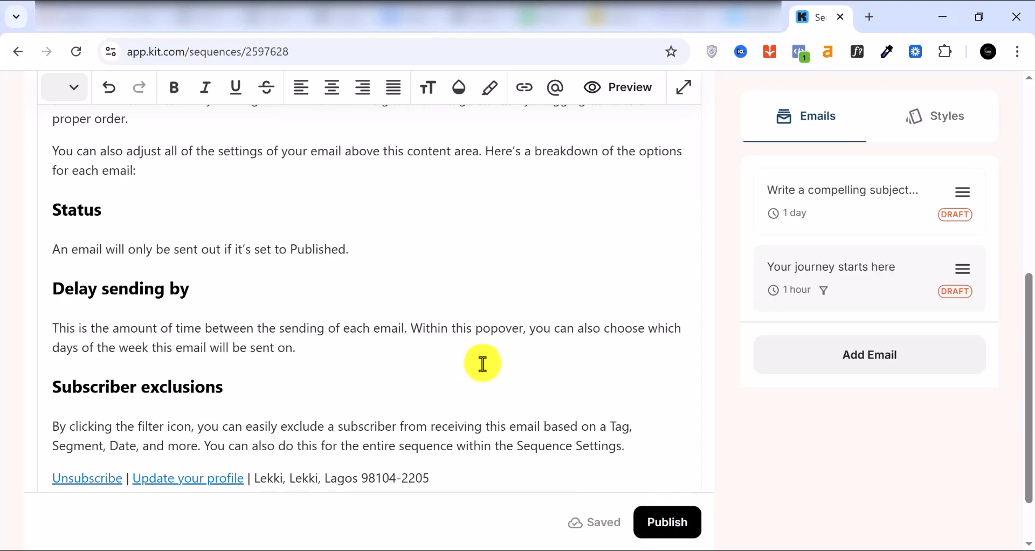
pyautogui.scroll(7, 483, 363)
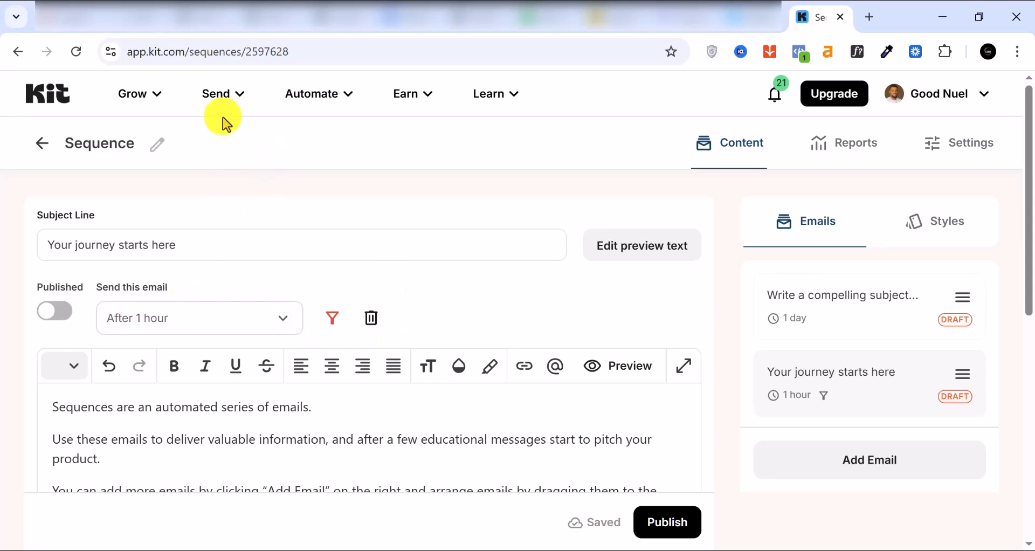
# Show the Send menu, then the Automate menu listing Visual Automations.
pyautogui.click(227, 99)
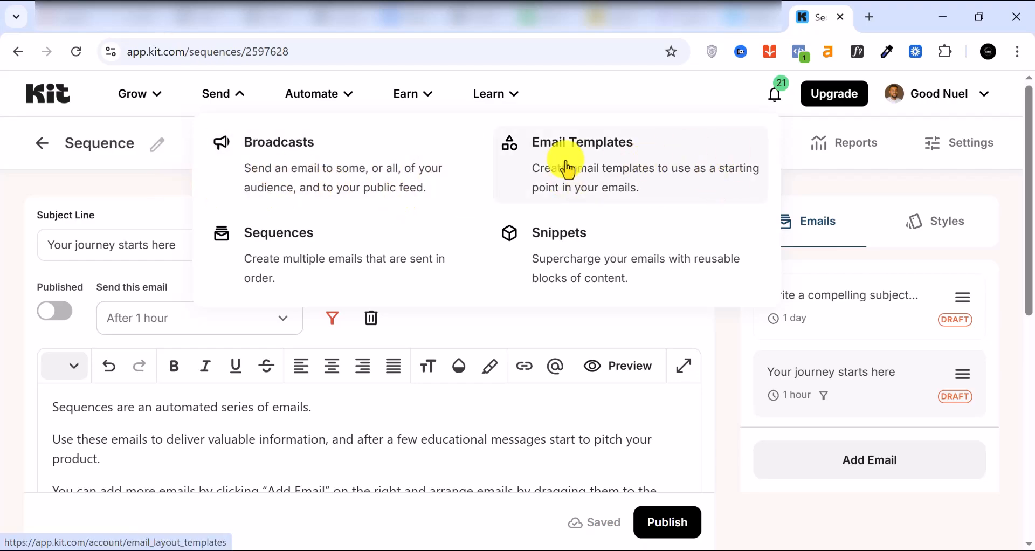
pyautogui.click(302, 95)
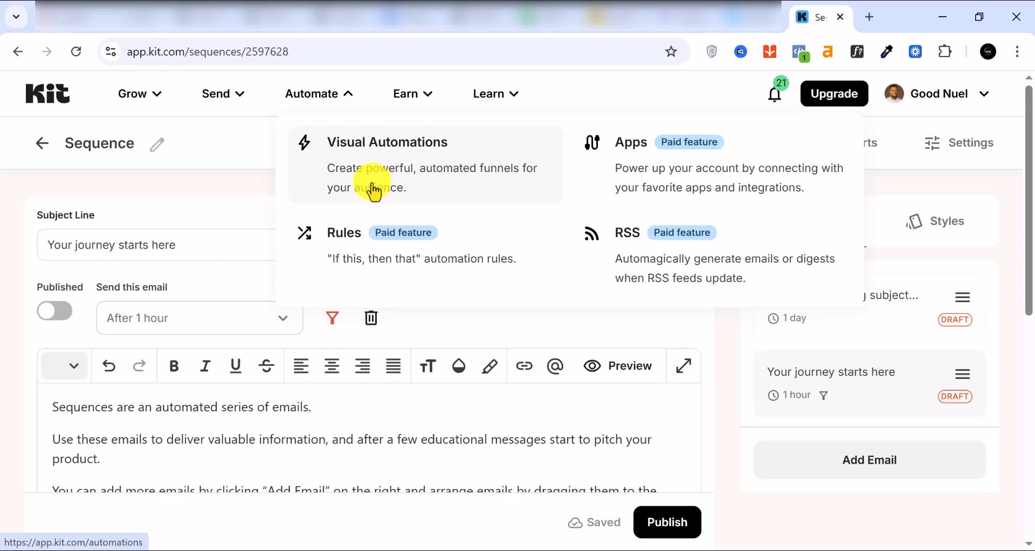
# Go to Visual Automations and decline the plan upgrade offer.
pyautogui.click(423, 177)
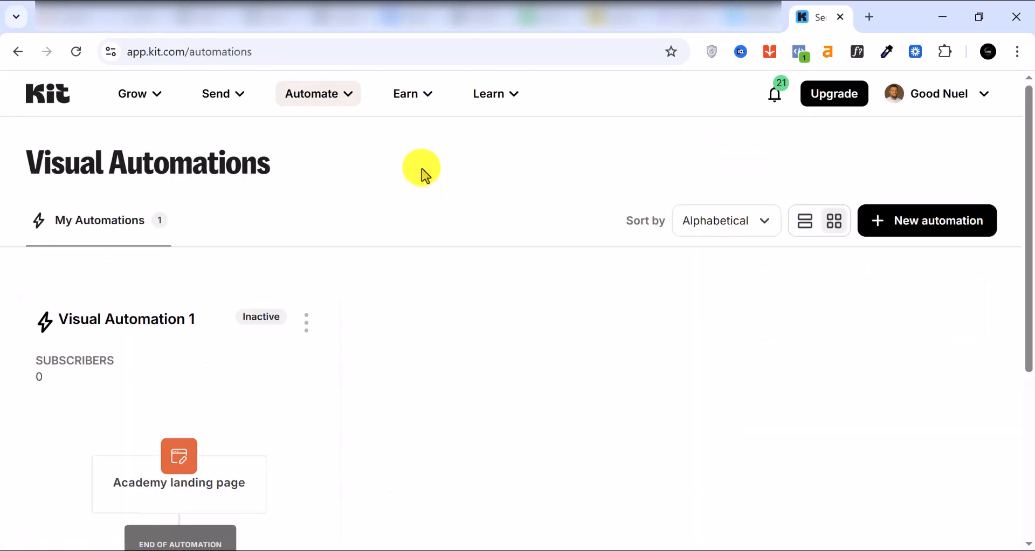
pyautogui.scroll(-3, 103, 297)
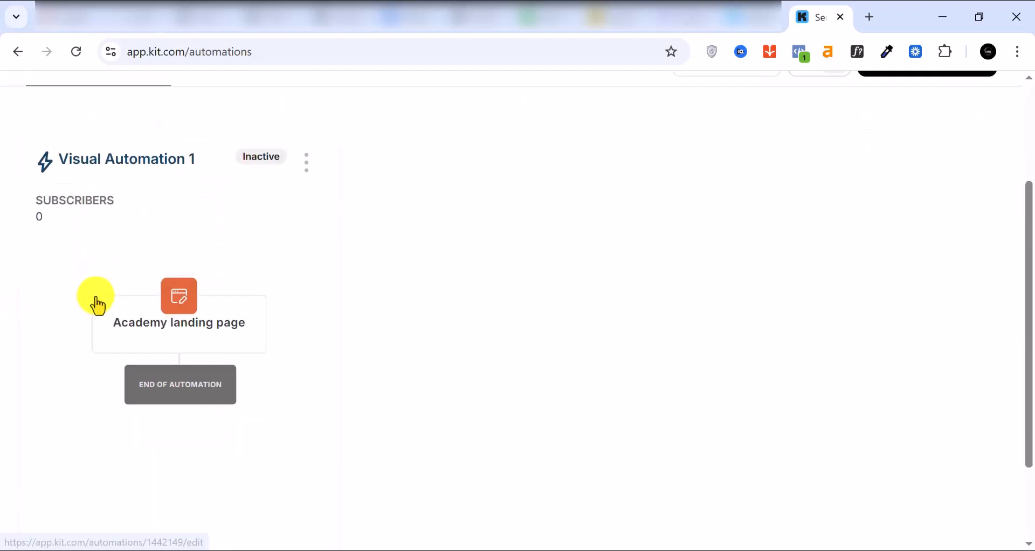
pyautogui.scroll(2, 98, 306)
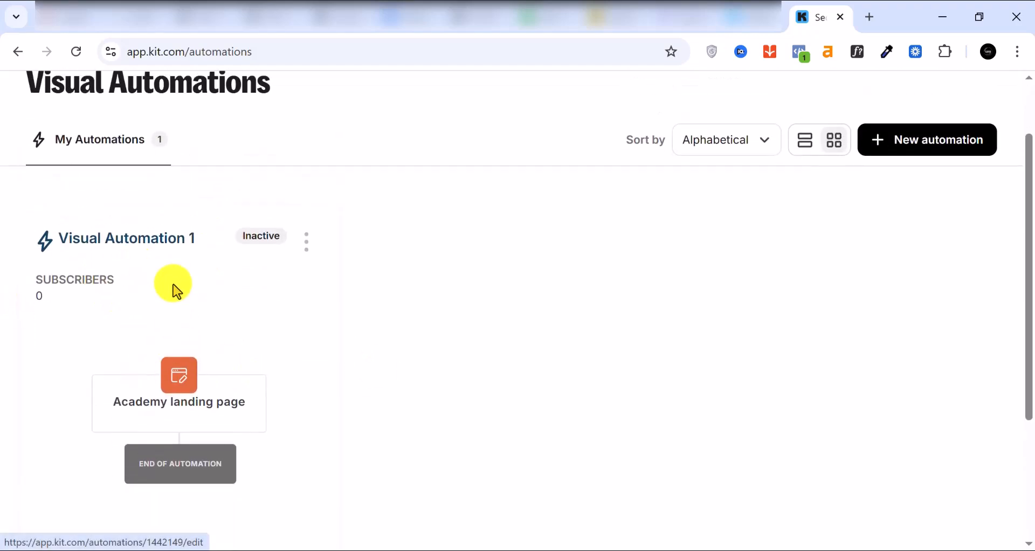
pyautogui.click(911, 145)
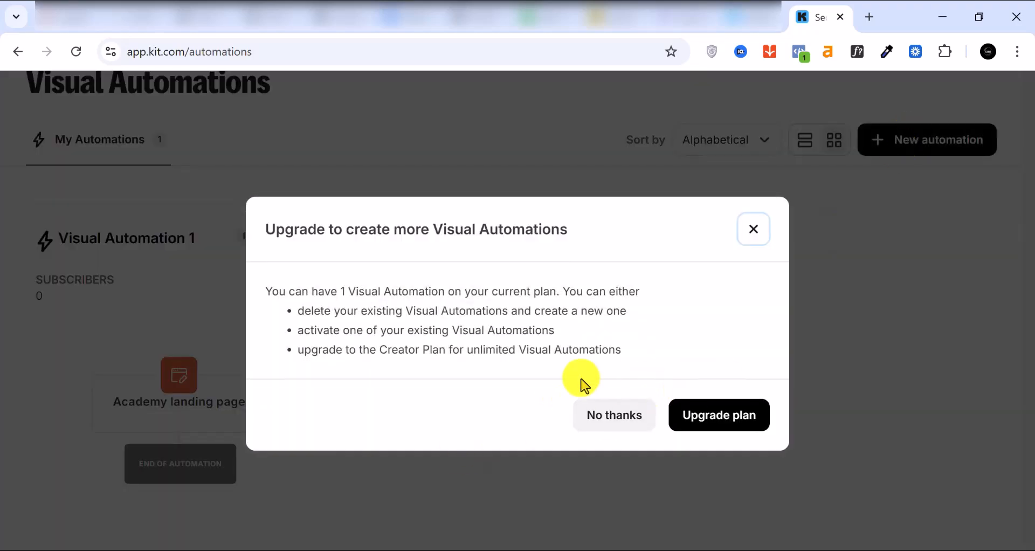
pyautogui.click(754, 230)
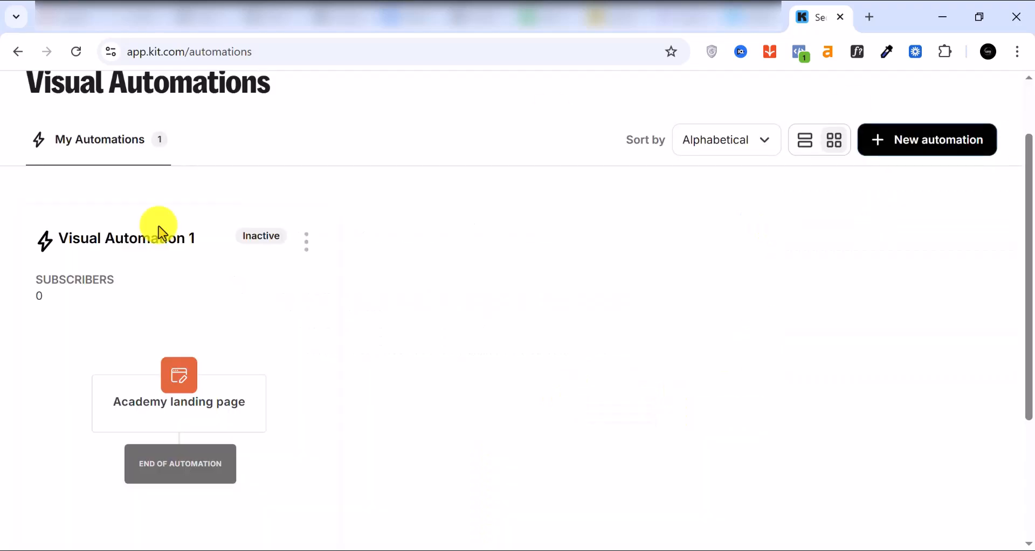
# Delete the old Academy landing page automation and create a new visual automation.
pyautogui.click(310, 246)
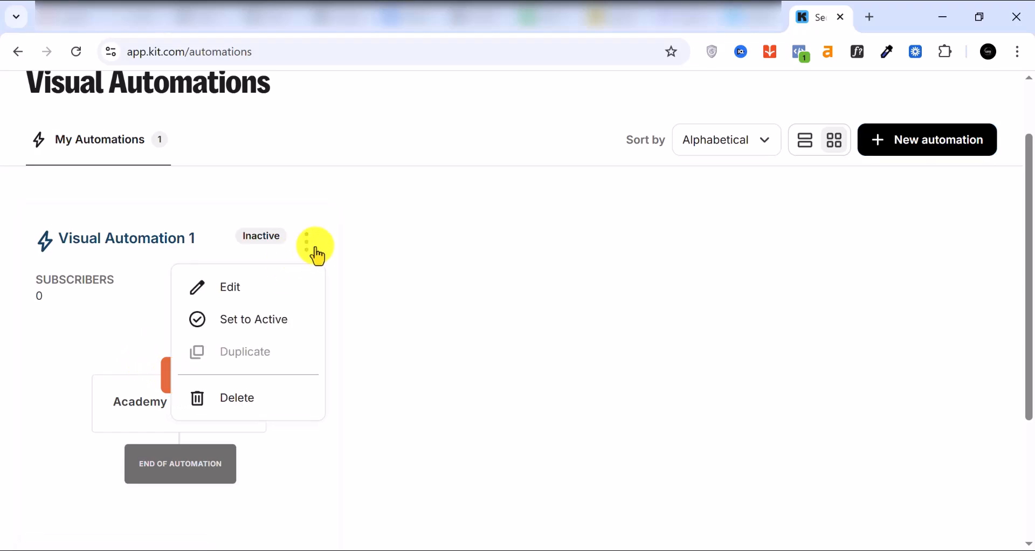
pyautogui.click(248, 402)
pyautogui.click(439, 389)
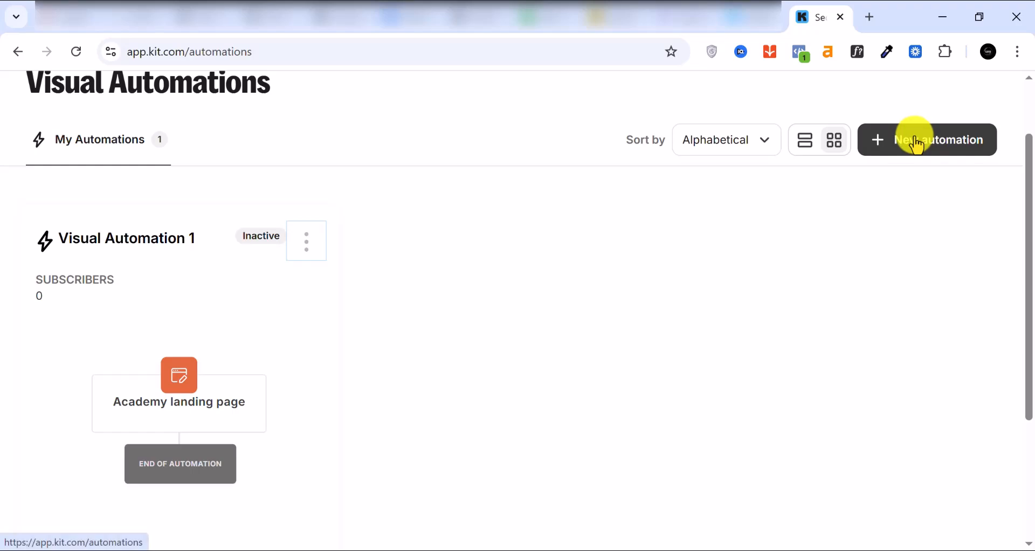
pyautogui.scroll(-1, 674, 380)
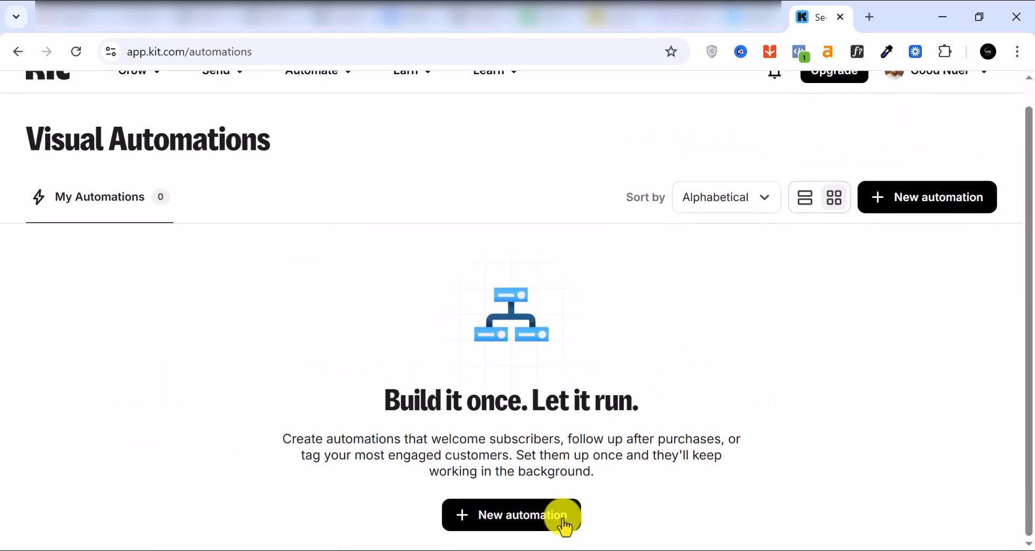
pyautogui.click(531, 515)
# Set the automation's entry event to Joins a form with Clare form selected.
pyautogui.click(395, 348)
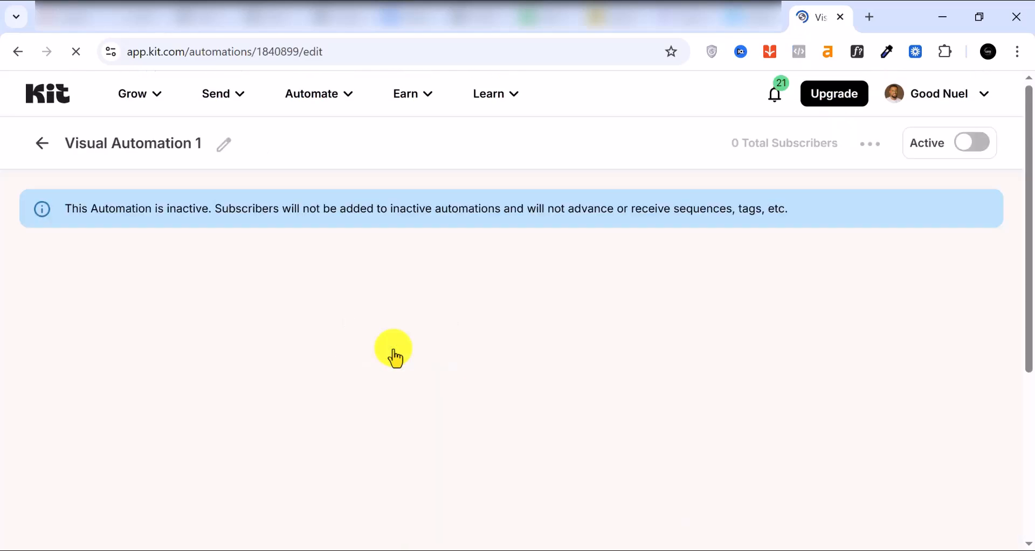
pyautogui.scroll(-2, 589, 352)
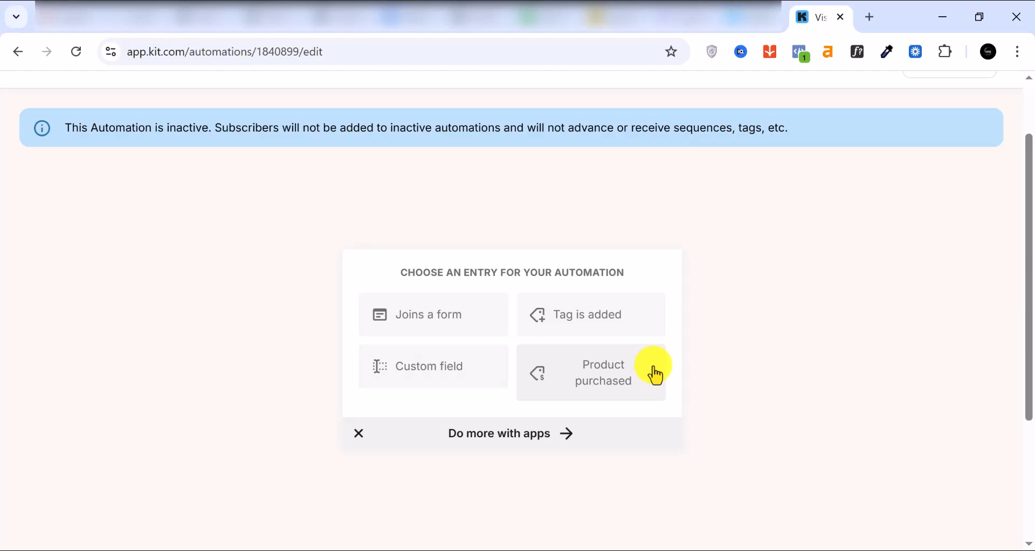
pyautogui.click(402, 314)
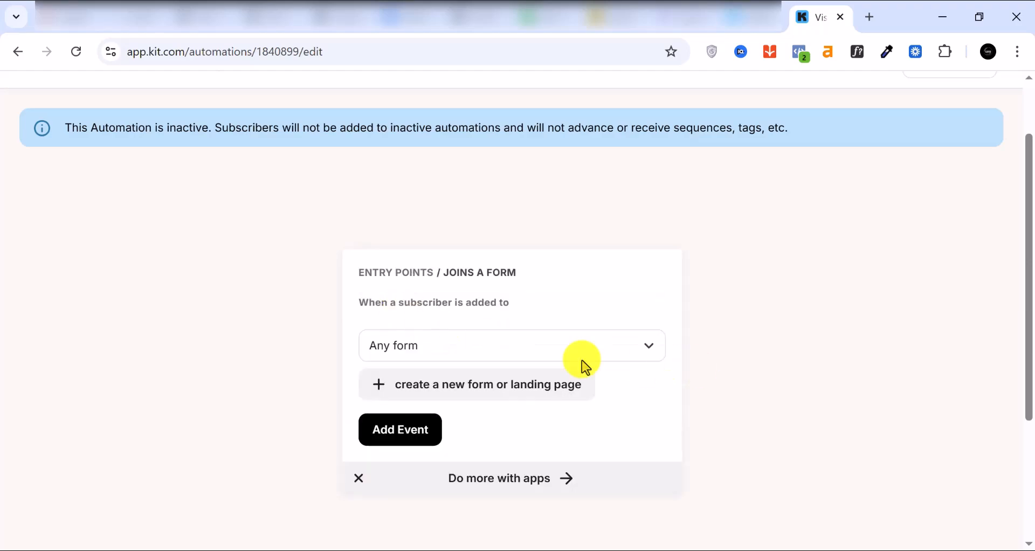
pyautogui.click(547, 343)
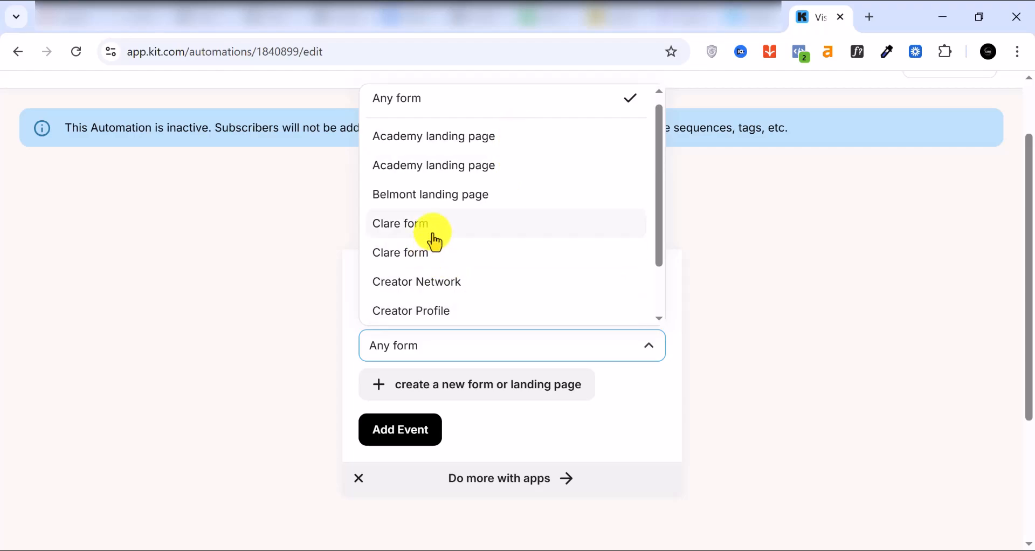
pyautogui.click(434, 237)
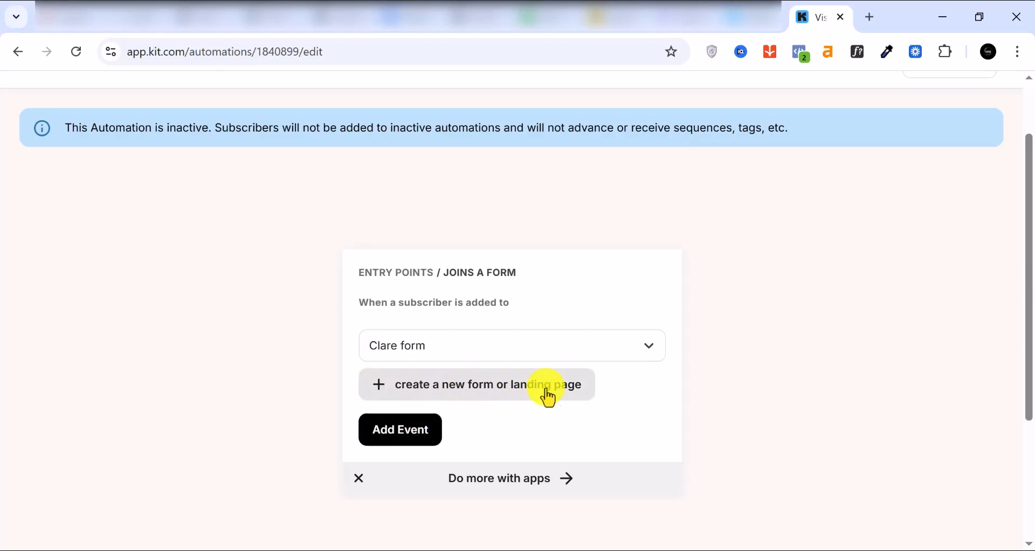
pyautogui.click(394, 431)
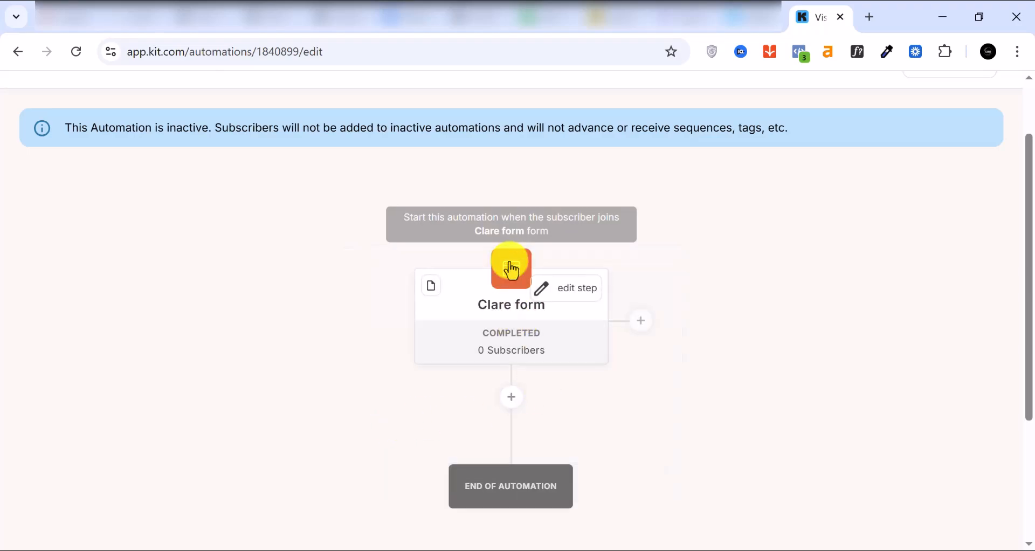
# Add an Email sequence action for the 'Sequence' sequence right after the Clare form entry.
pyautogui.click(513, 398)
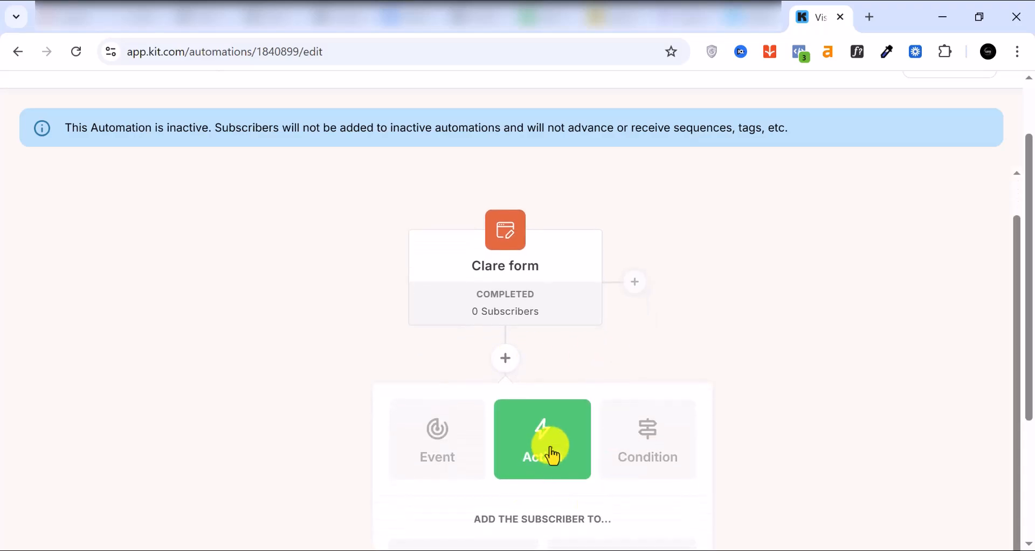
pyautogui.scroll(-2, 551, 457)
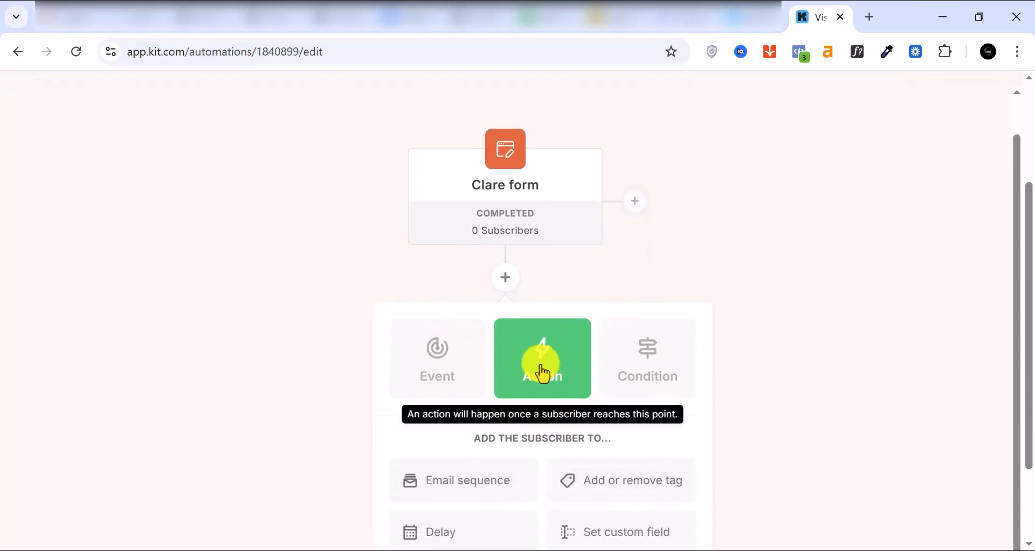
pyautogui.scroll(-2, 506, 472)
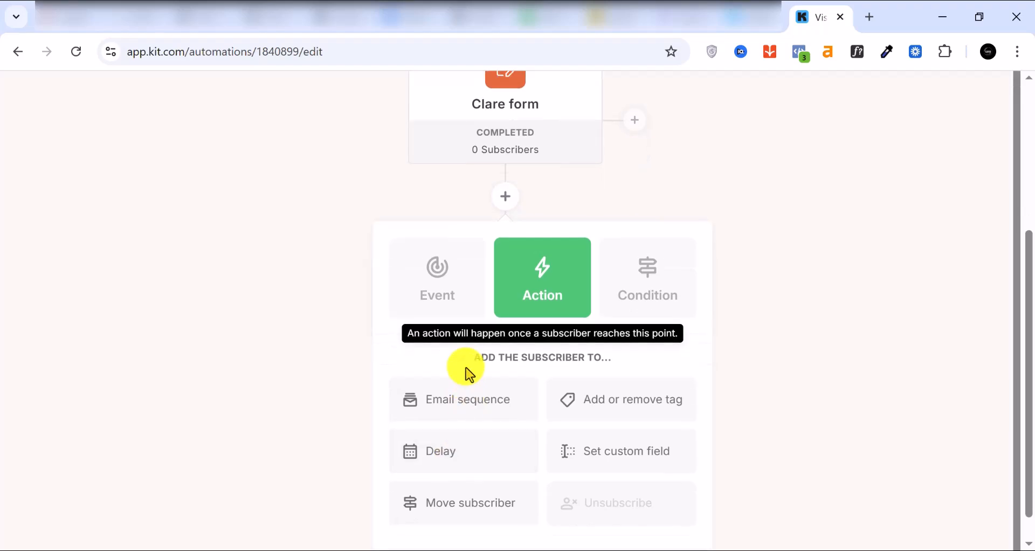
pyautogui.click(456, 409)
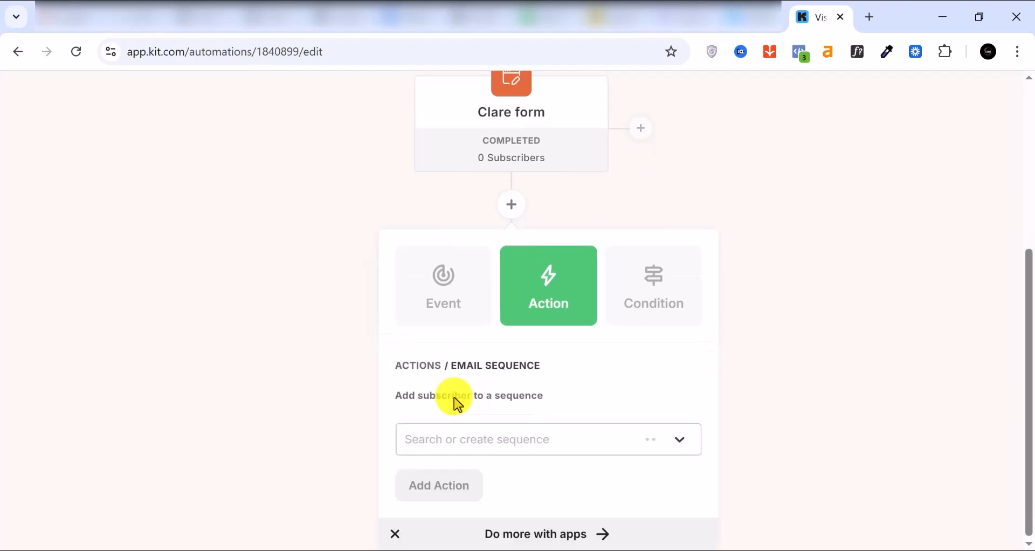
pyautogui.click(649, 441)
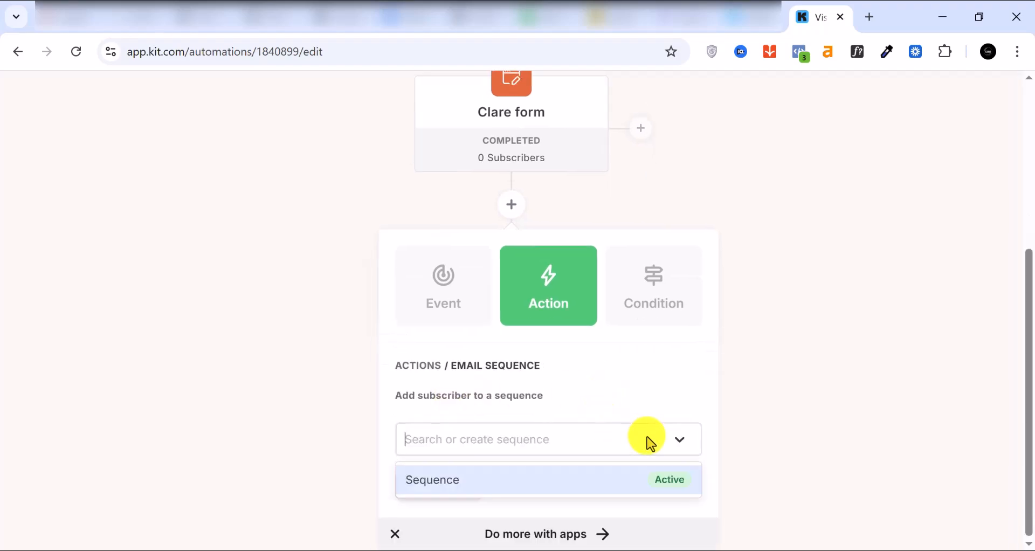
pyautogui.click(548, 478)
pyautogui.click(432, 485)
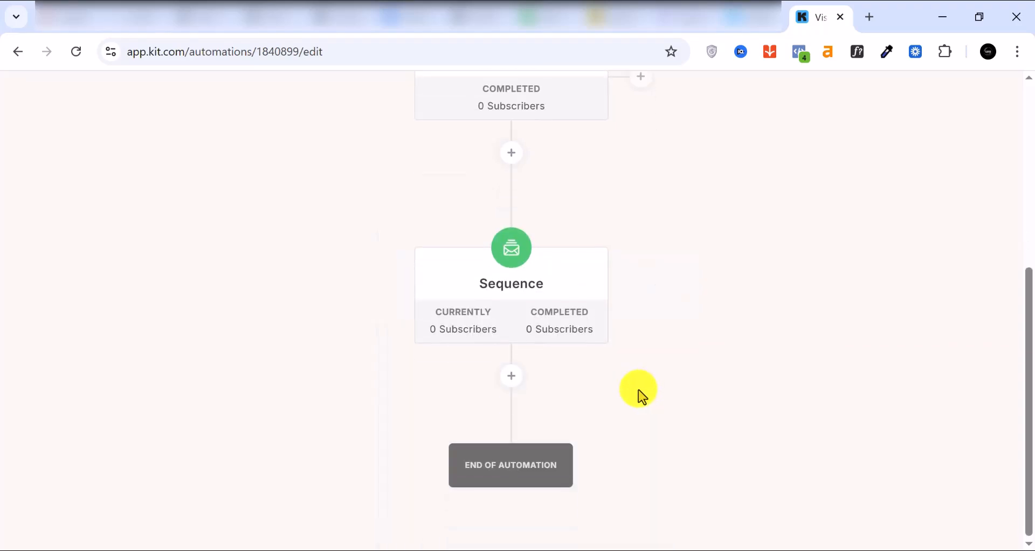
pyautogui.scroll(4, 638, 390)
pyautogui.scroll(-1, 638, 391)
pyautogui.scroll(1, 638, 391)
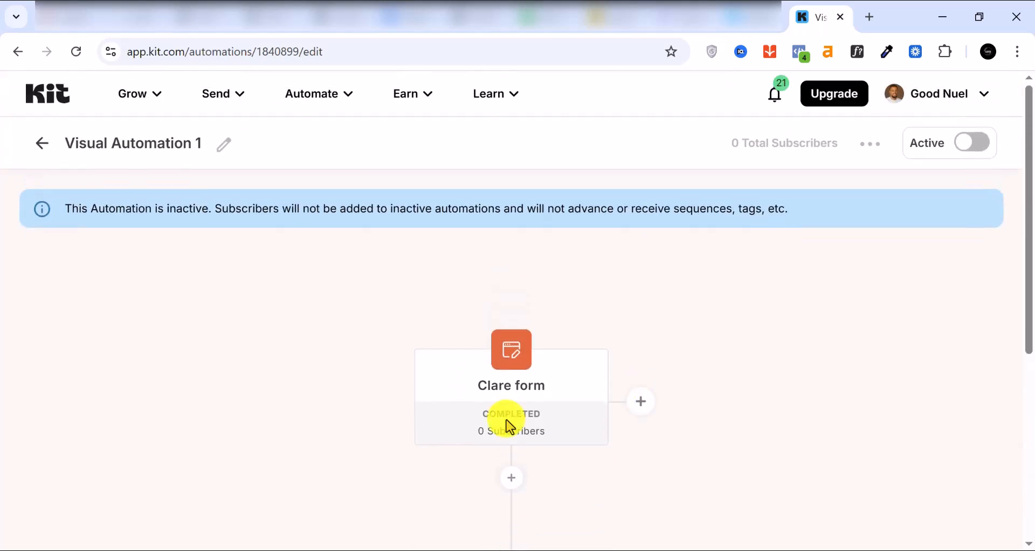
pyautogui.scroll(-1, 510, 388)
pyautogui.scroll(-4, 513, 329)
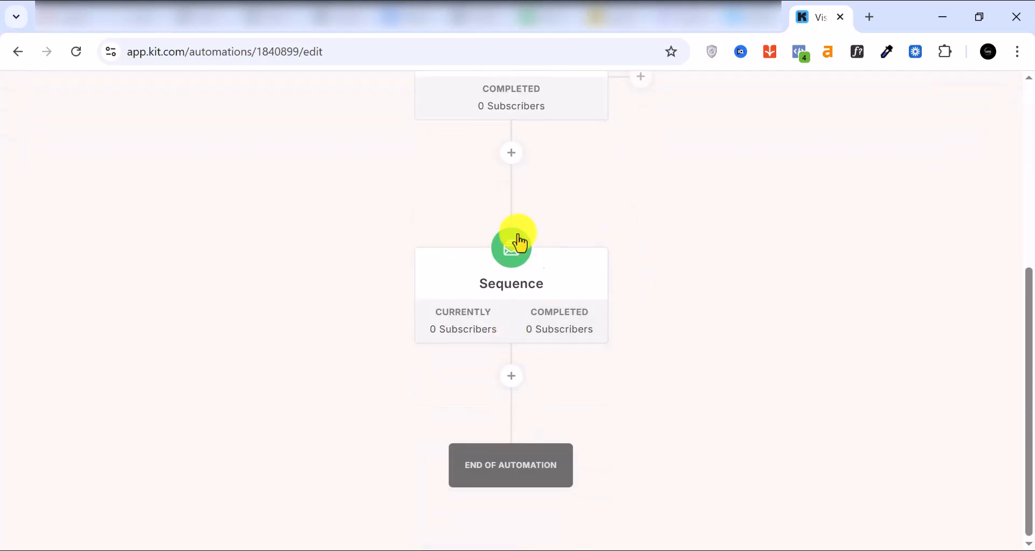
# Add a 'Delay for a number of days' step of 1 day below the Sequence step.
pyautogui.click(512, 378)
pyautogui.scroll(-3, 674, 380)
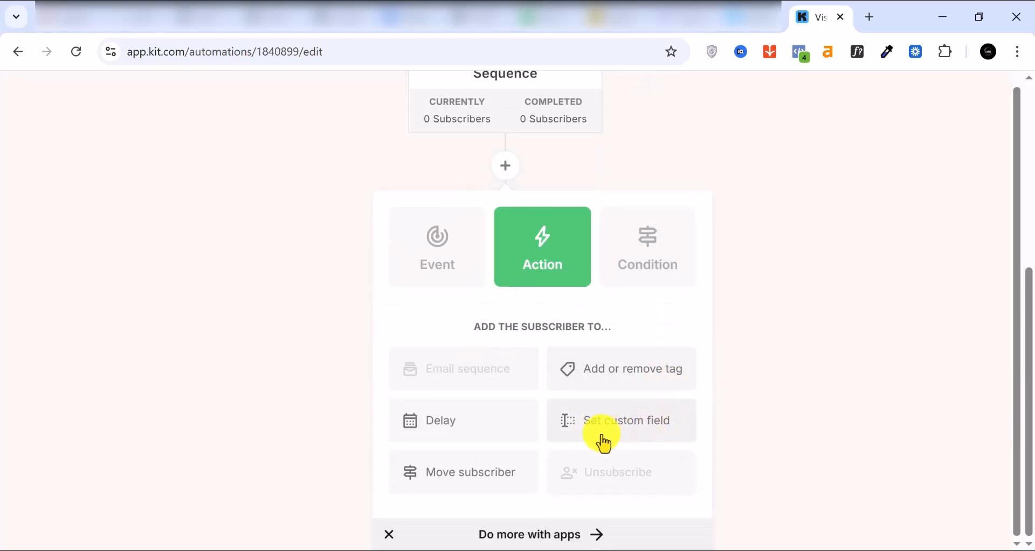
pyautogui.click(475, 423)
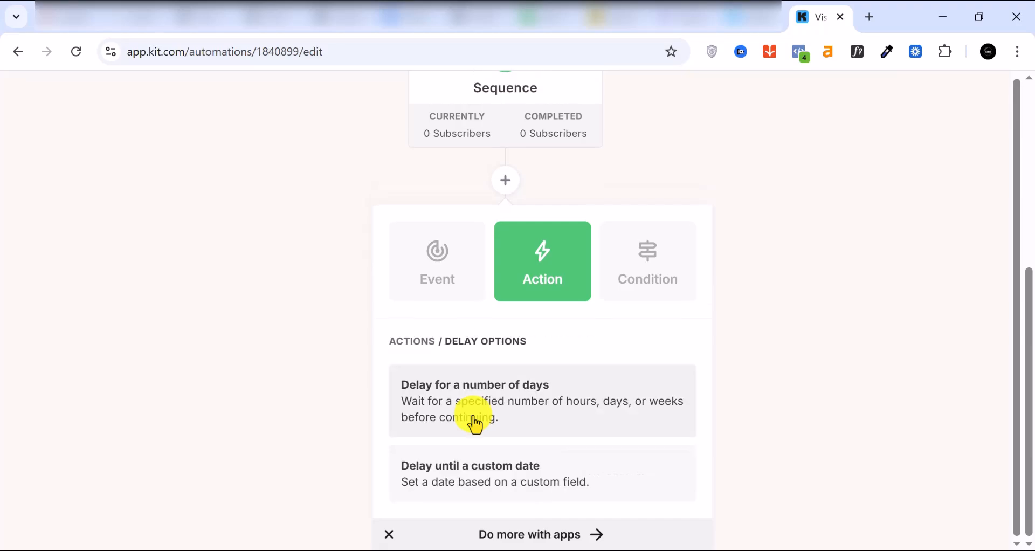
pyautogui.click(532, 418)
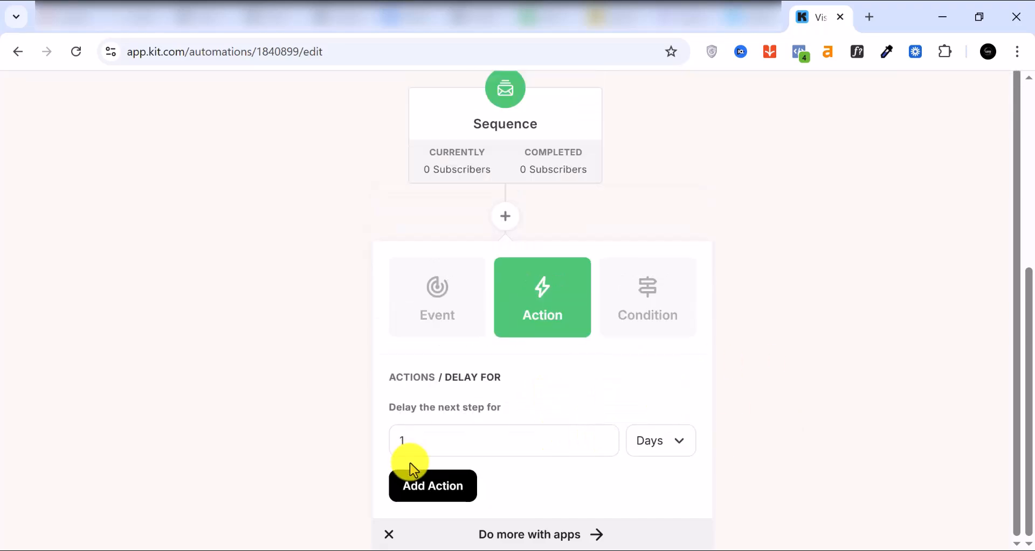
pyautogui.click(431, 486)
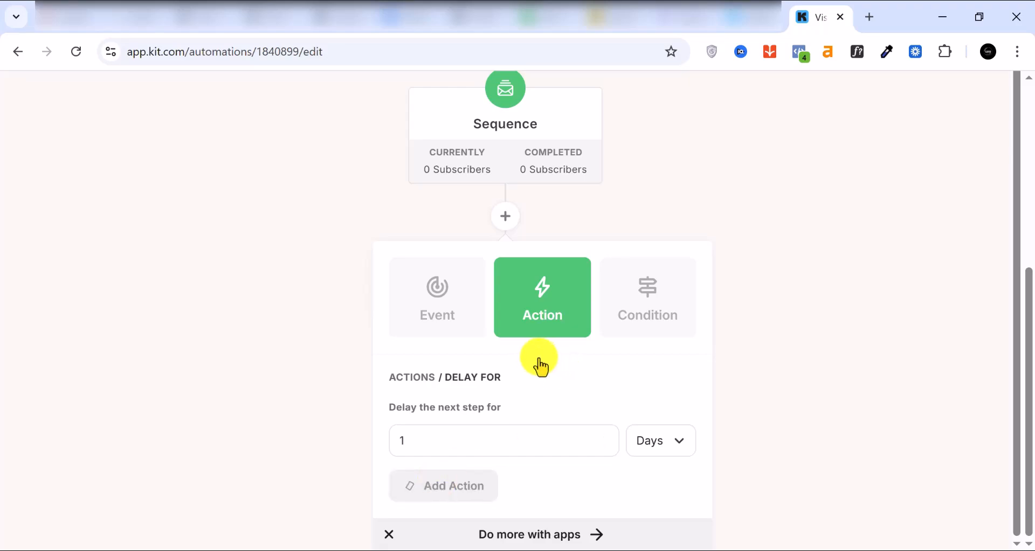
pyautogui.scroll(-5, 527, 363)
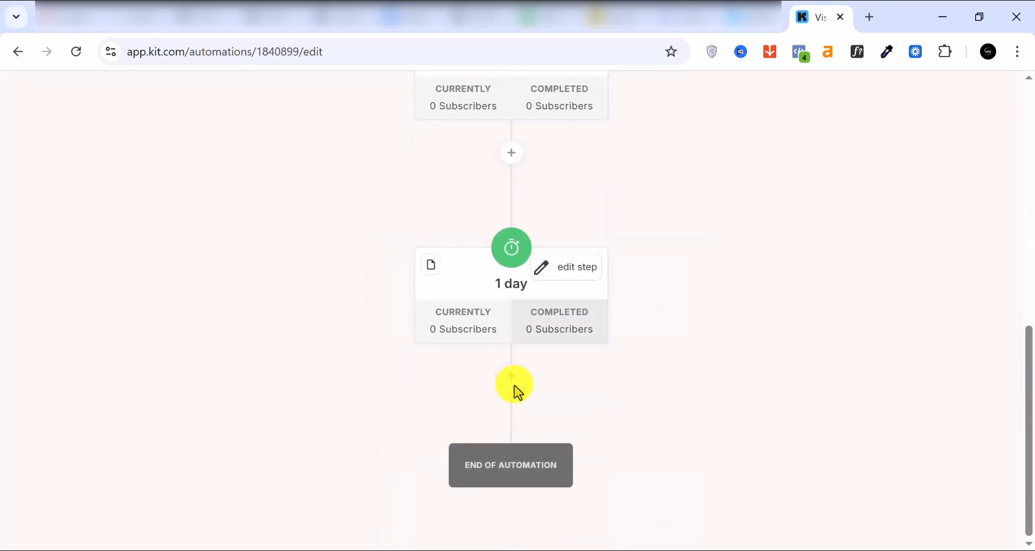
pyautogui.click(512, 378)
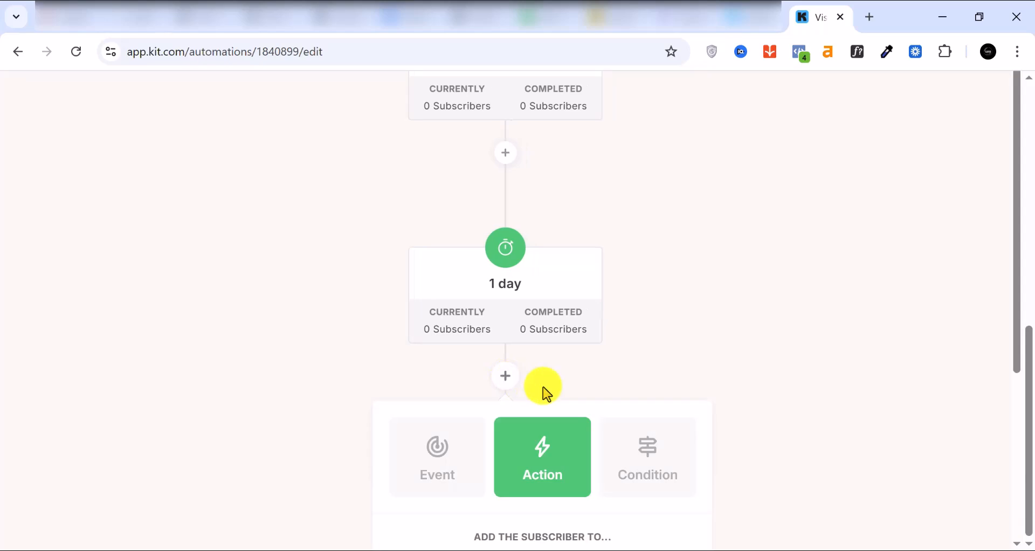
pyautogui.scroll(-4, 544, 381)
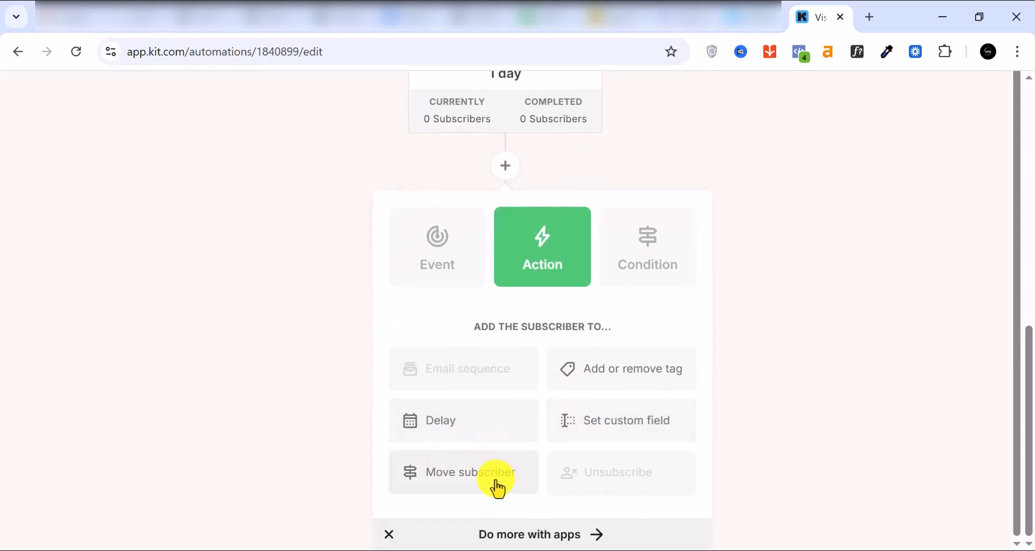
pyautogui.click(485, 474)
pyautogui.scroll(-1, 578, 372)
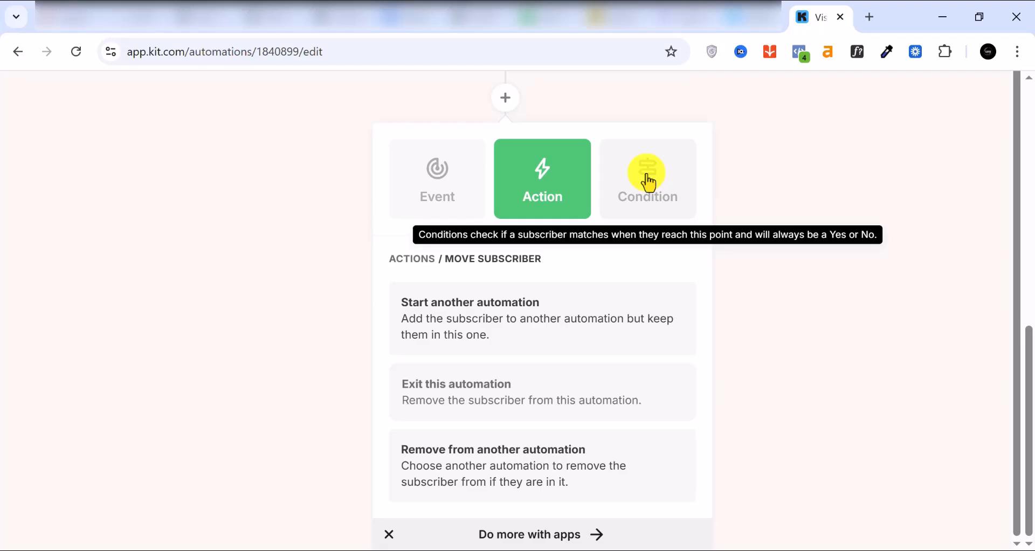
pyautogui.click(561, 186)
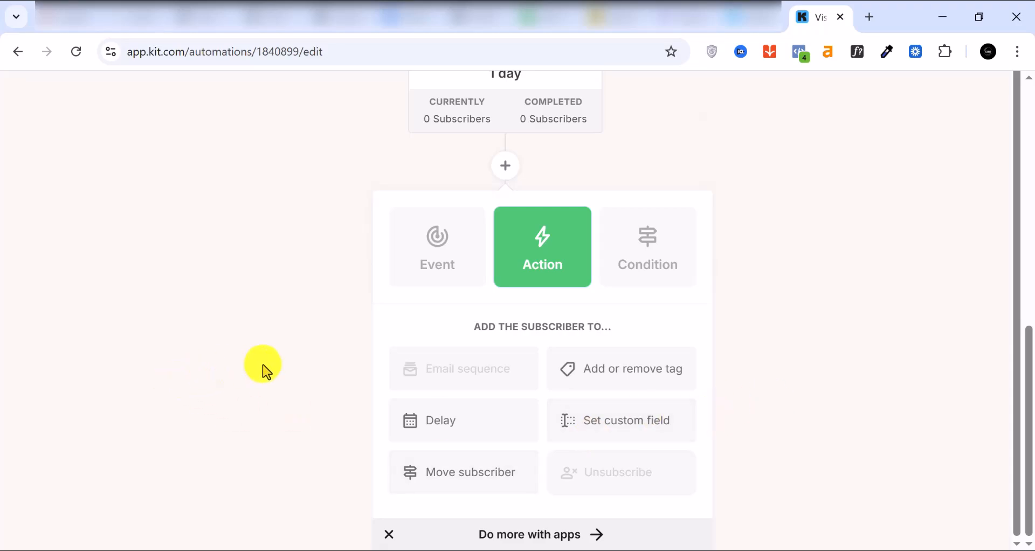
pyautogui.click(852, 440)
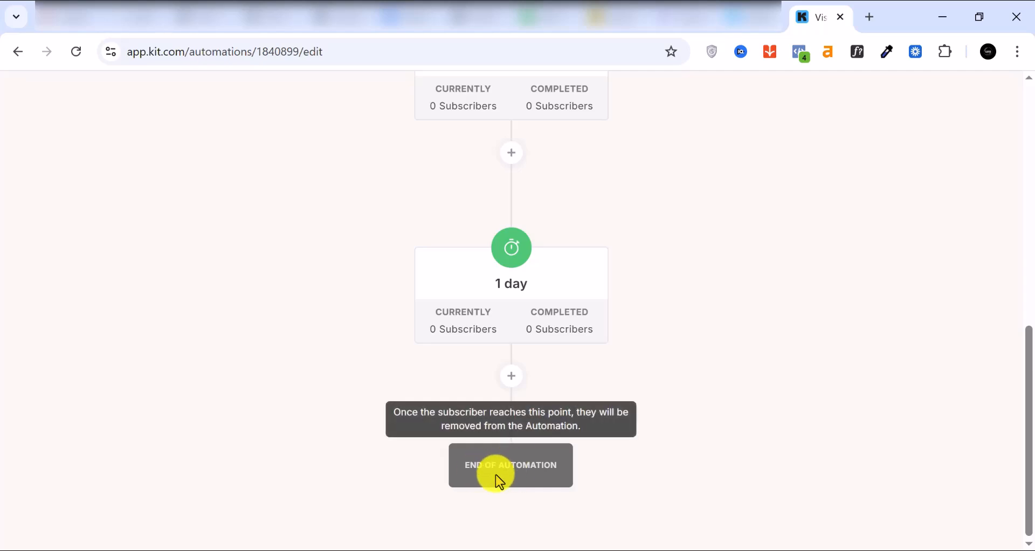
# Scroll through the workflow and start a new step below the 1-day delay.
pyautogui.scroll(3, 527, 310)
pyautogui.scroll(7, 527, 311)
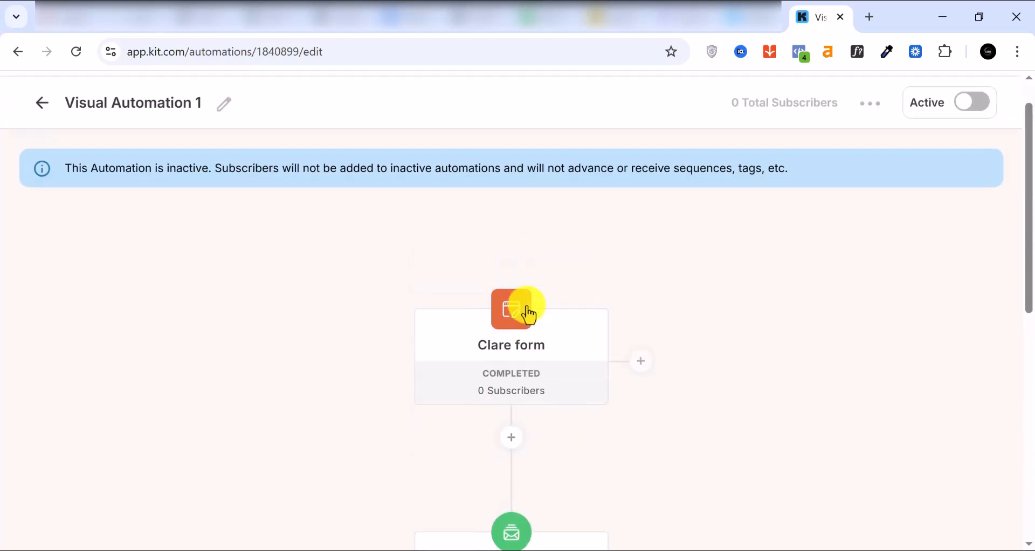
pyautogui.scroll(-3, 527, 313)
pyautogui.scroll(-3, 524, 345)
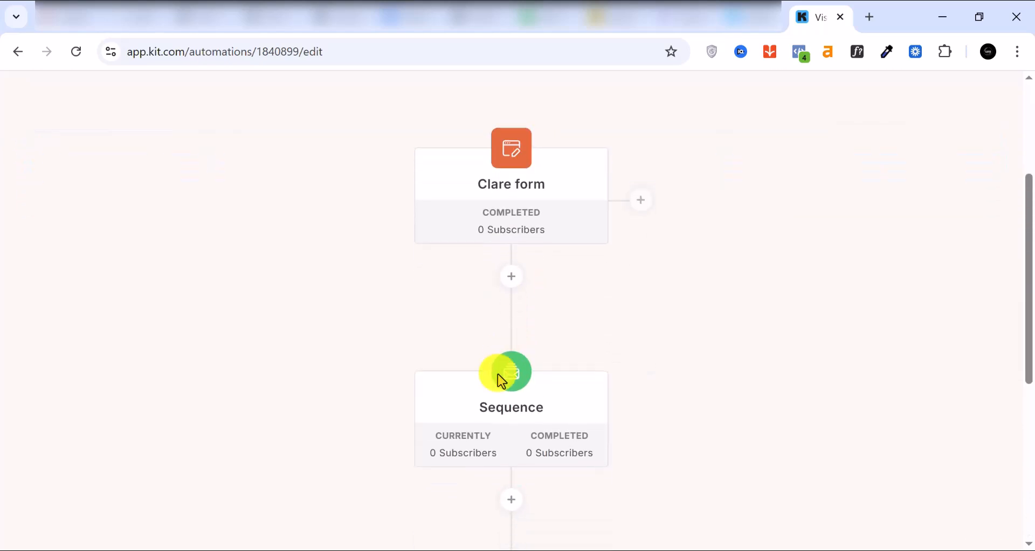
pyautogui.scroll(-3, 488, 286)
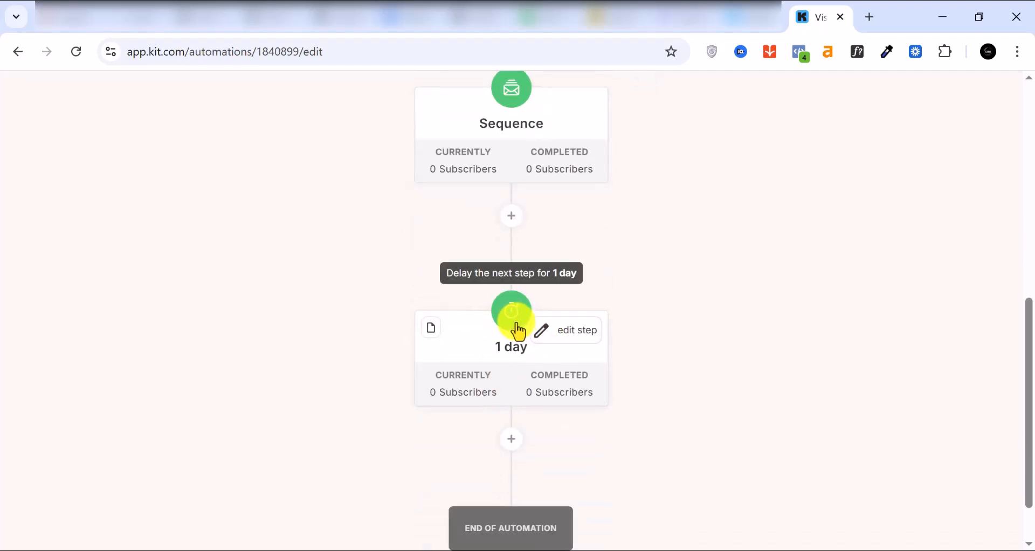
pyautogui.scroll(-2, 507, 327)
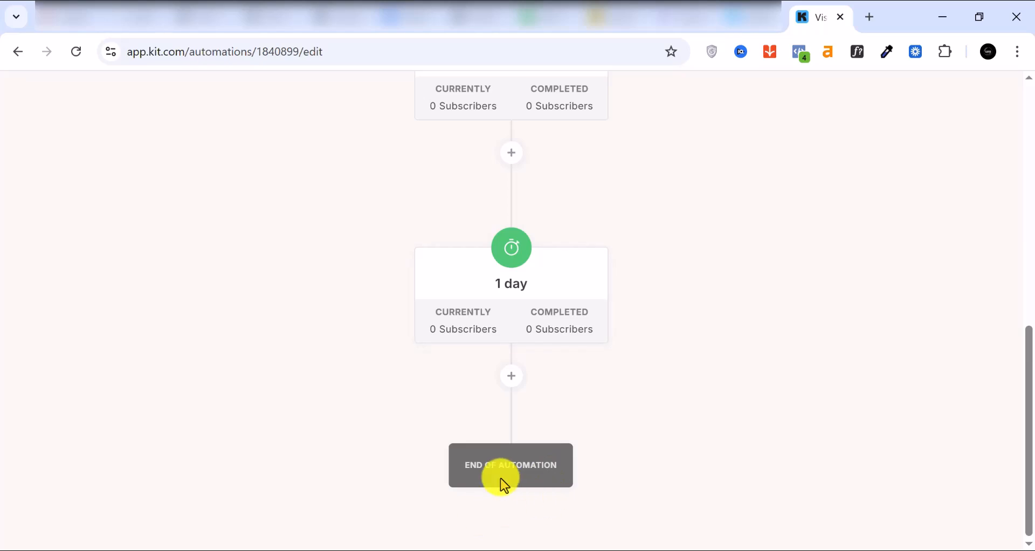
pyautogui.click(514, 379)
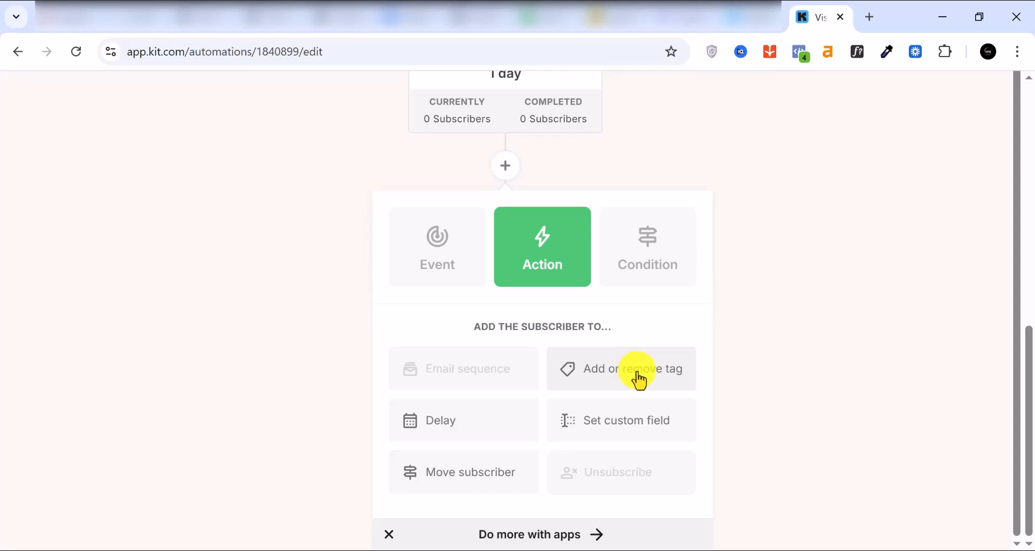
# Review the Move subscriber options without adding a step, then return to the page top.
pyautogui.click(462, 478)
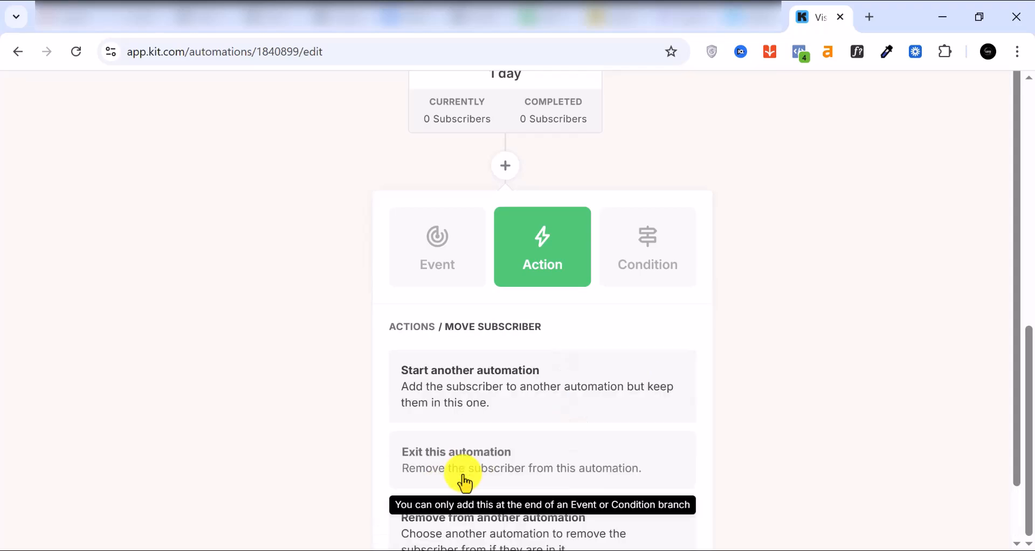
pyautogui.scroll(-2, 513, 406)
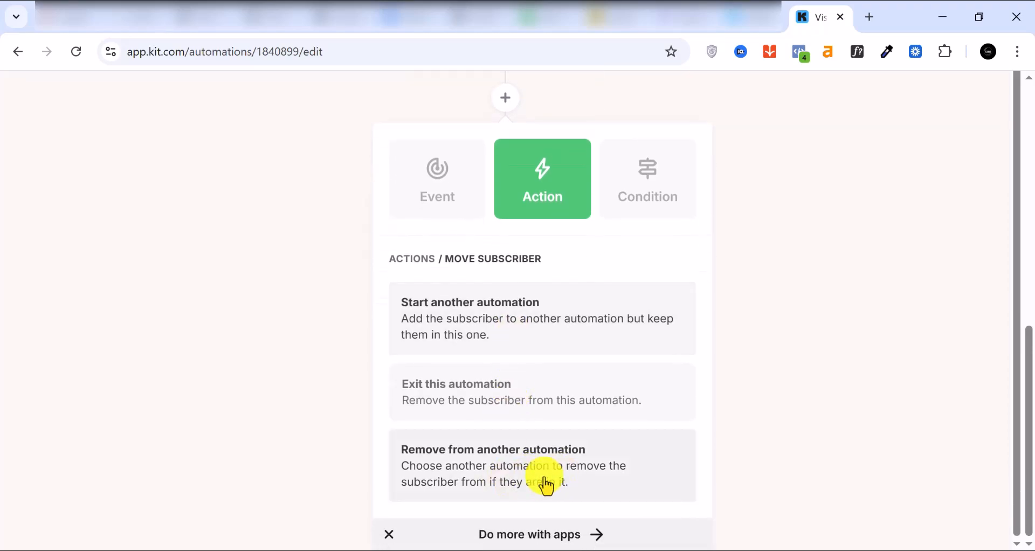
pyautogui.scroll(10, 490, 411)
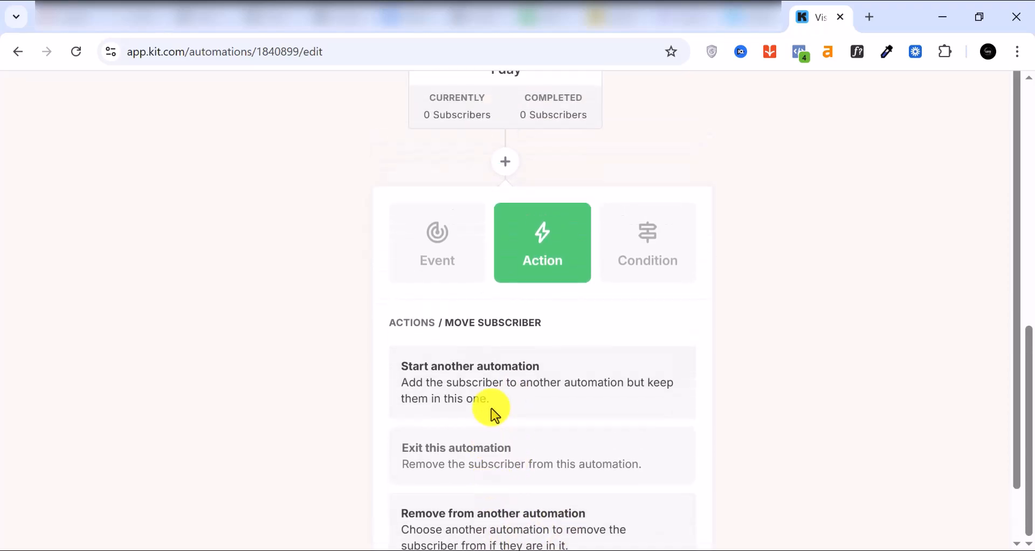
pyautogui.scroll(5, 491, 415)
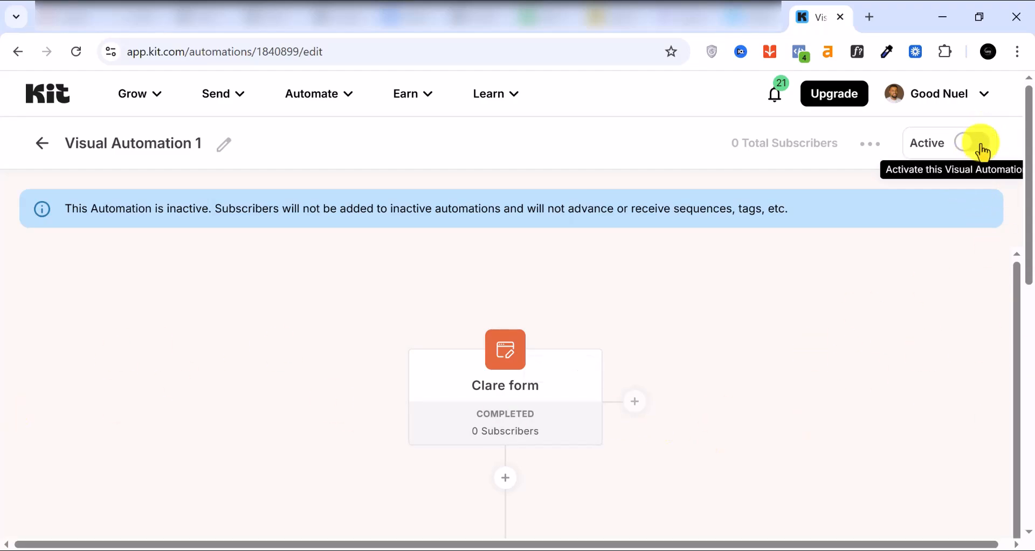
# Glance at the Automate menu, then show the Earn menu with Products, Tips and Payouts.
pyautogui.click(334, 99)
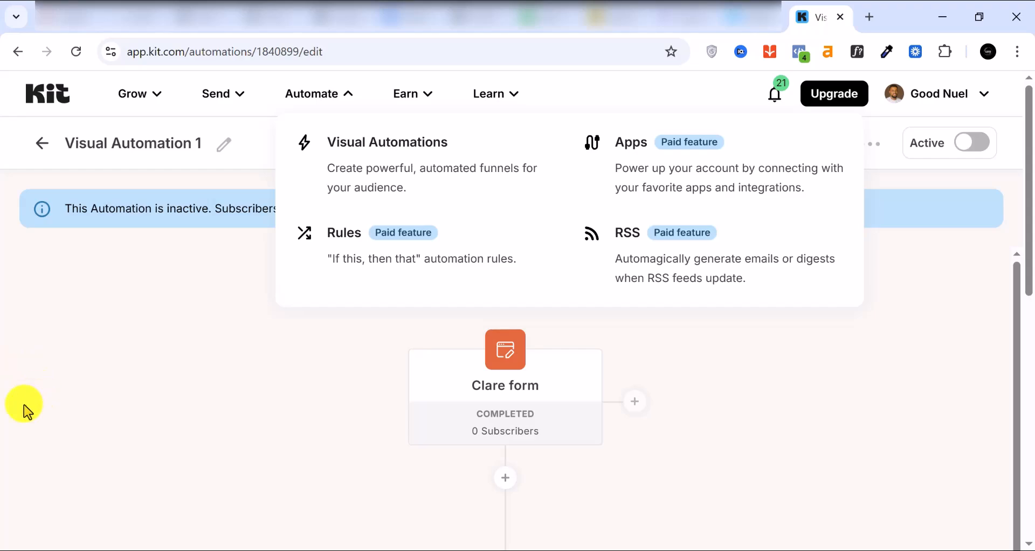
pyautogui.click(29, 371)
pyautogui.click(411, 100)
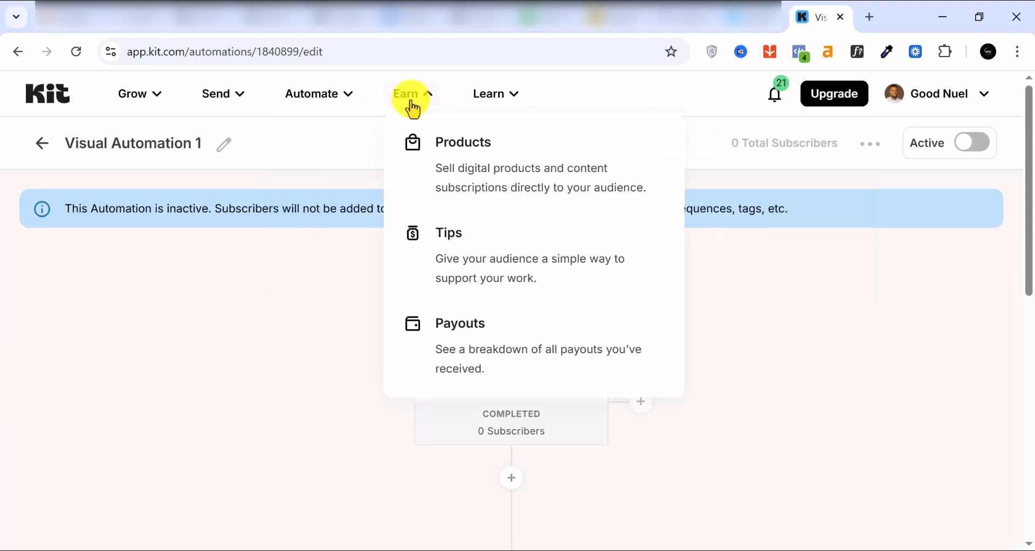